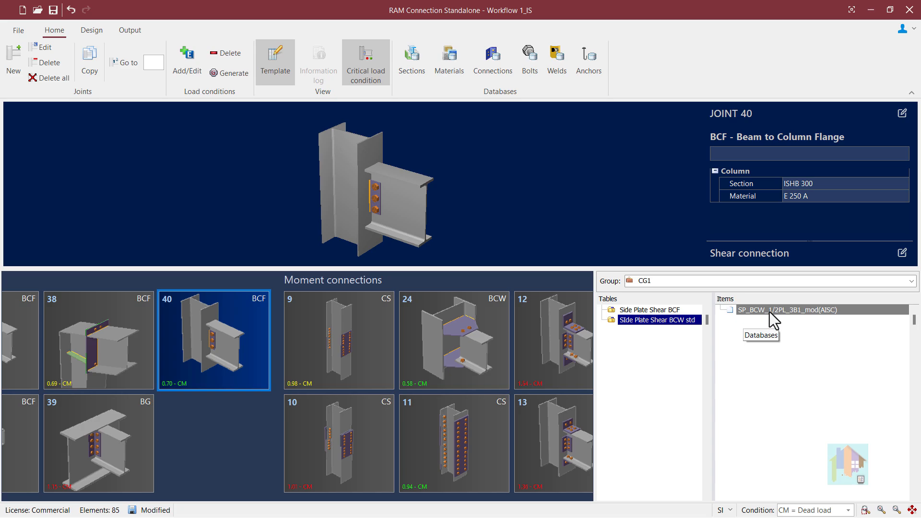
click(770, 312)
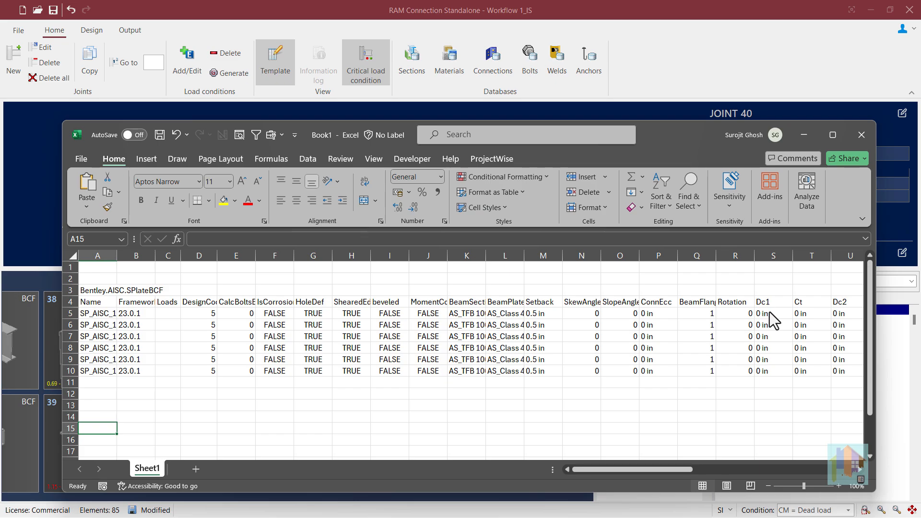
click(620, 88)
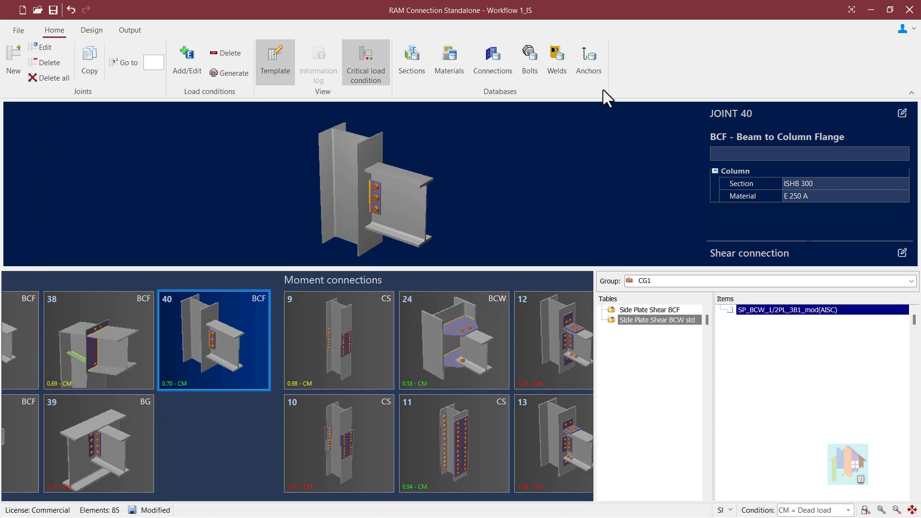
- Open the connections database and switch to the CG1 group
click(493, 70)
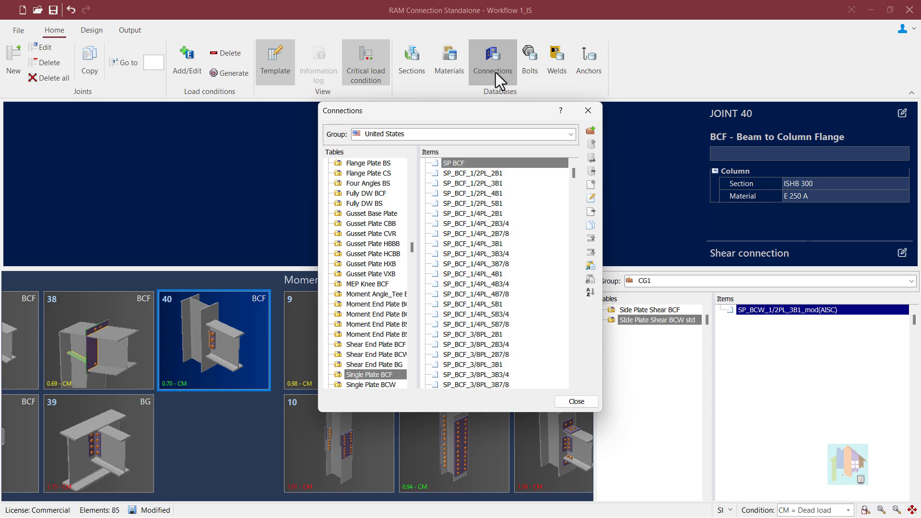
click(571, 134)
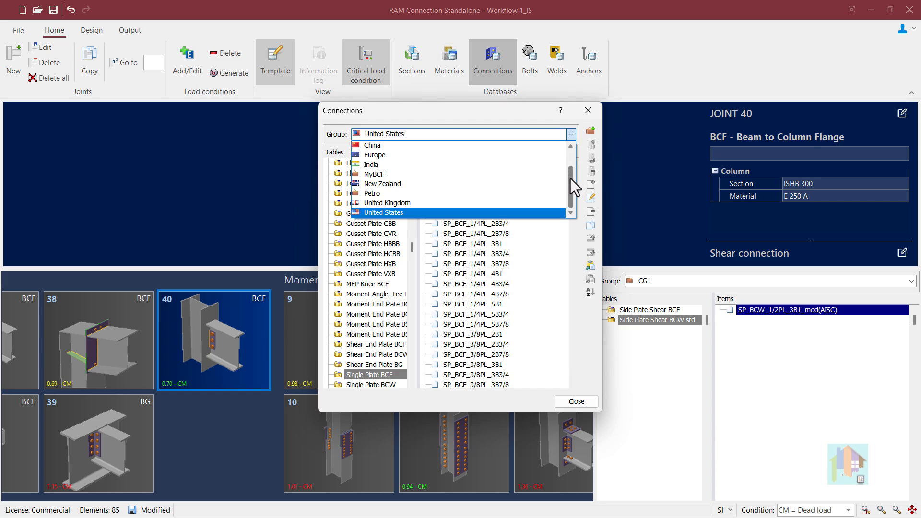
drag(571, 179, 567, 148)
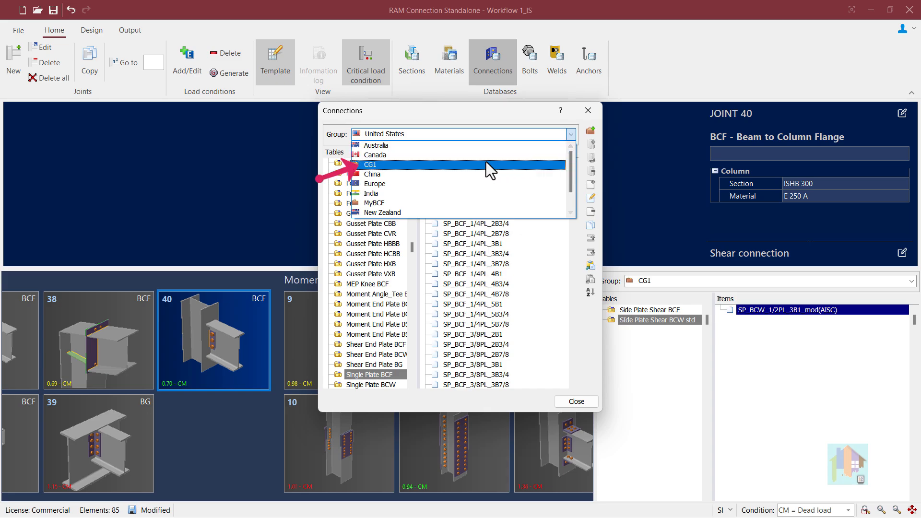
click(378, 166)
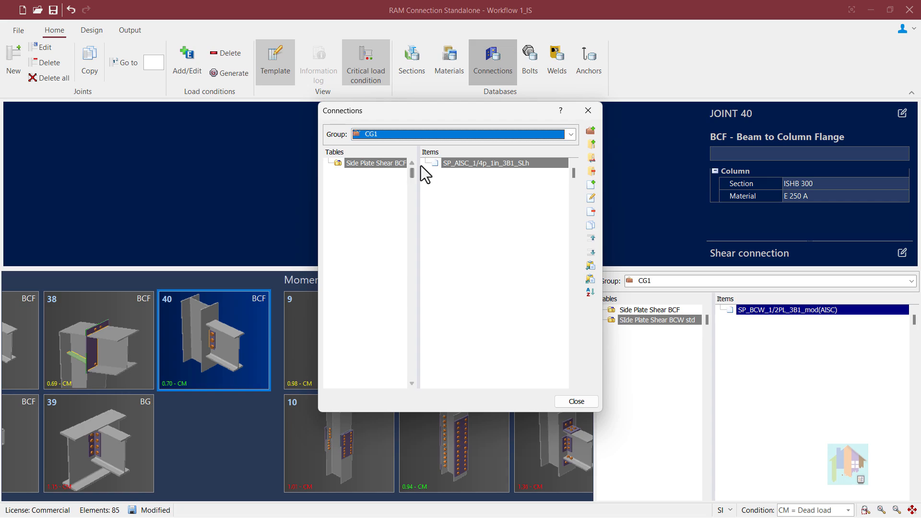
- Open the item SP_AISC_1/4p_1in_3B1_SLh, examine its single plate parameters and 3D model, and close it
click(450, 166)
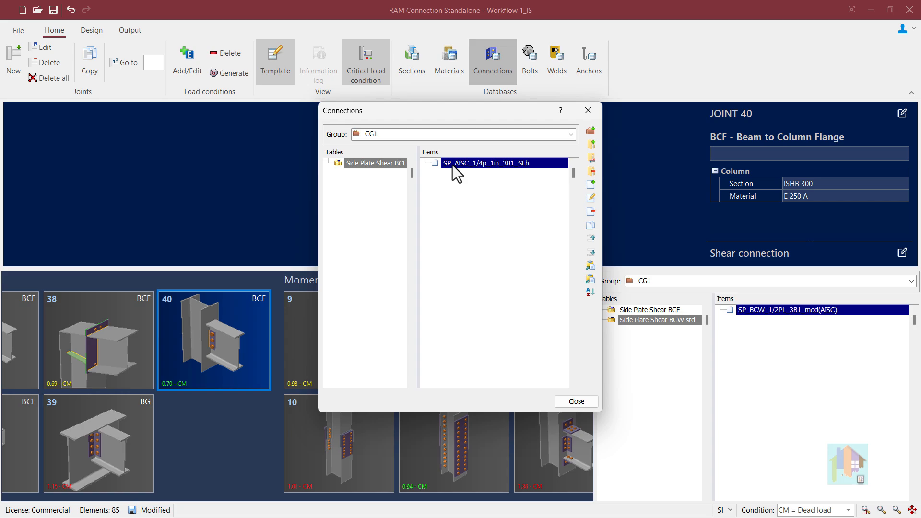
double_click(453, 166)
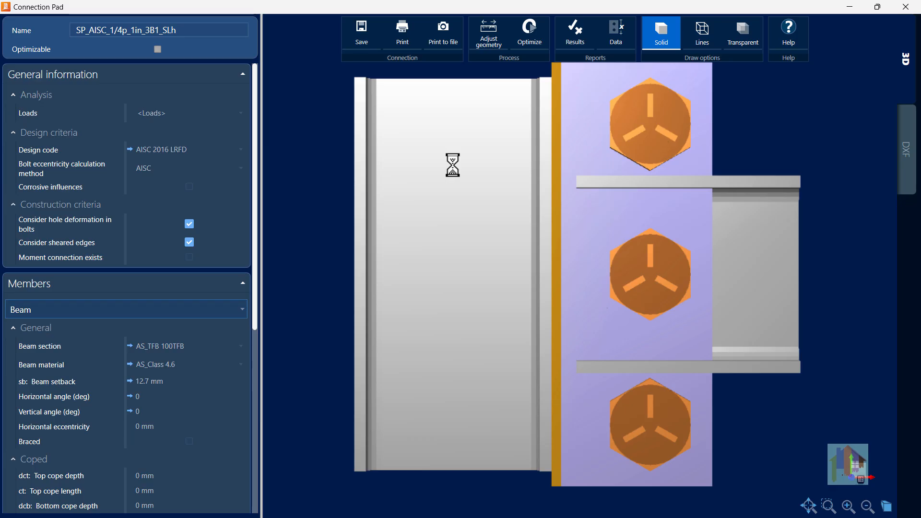
scroll(198, 325, down, 10)
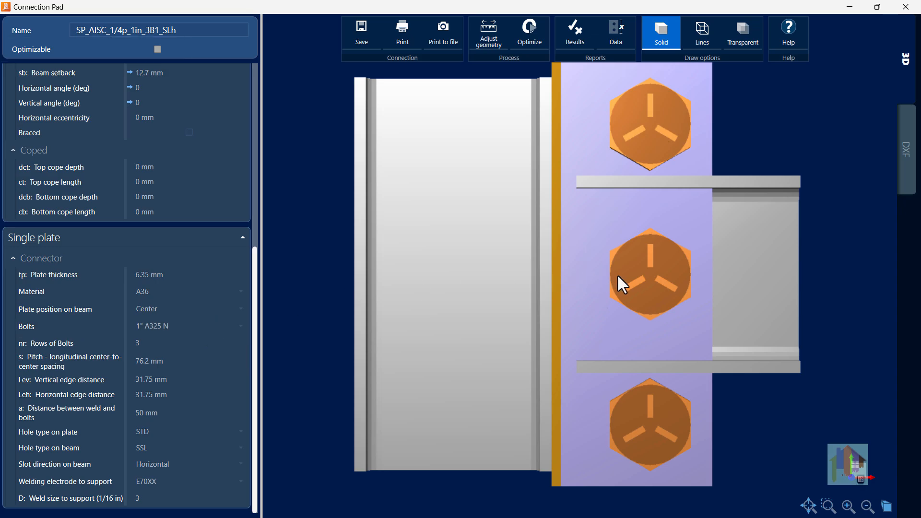
middle_drag(618, 277, 590, 296)
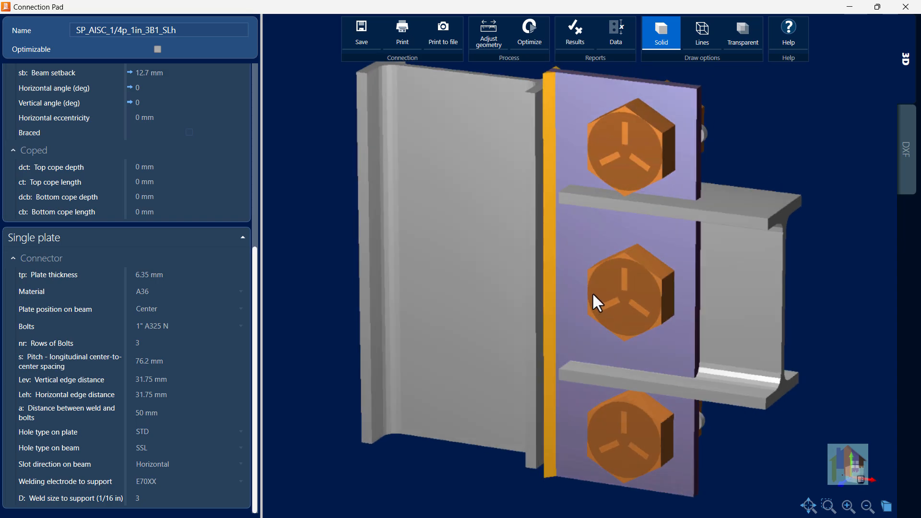
click(906, 7)
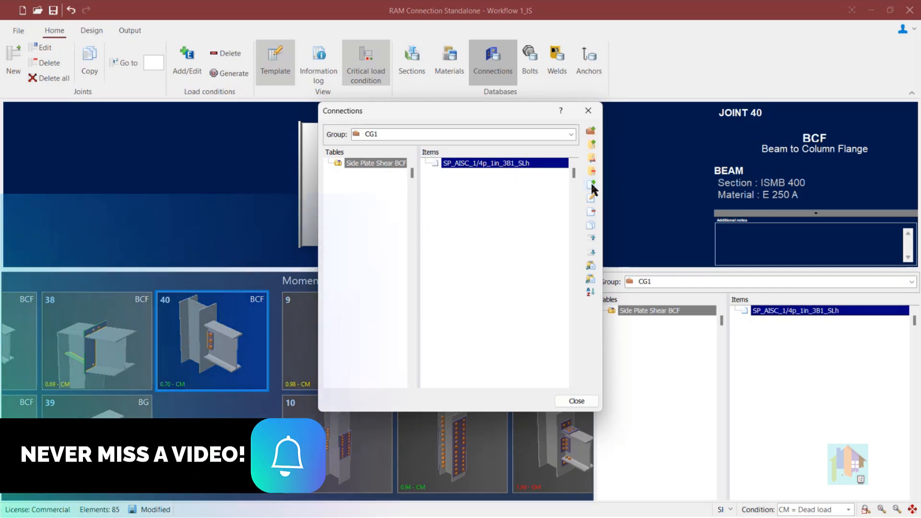
- Open a blank new item in the Side Plate Shear BCF table, examine its design, member and plate inputs, and close it unsaved
click(591, 181)
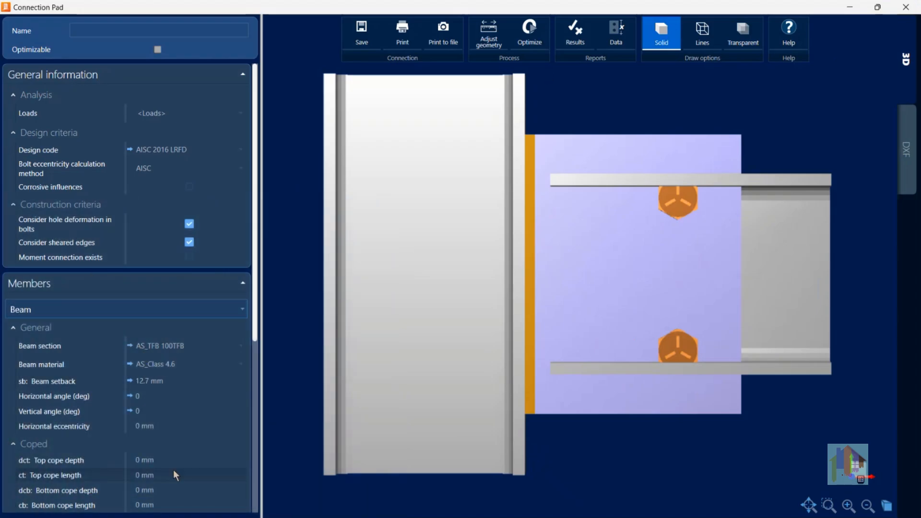
scroll(185, 392, down, 3)
scroll(185, 392, down, 4)
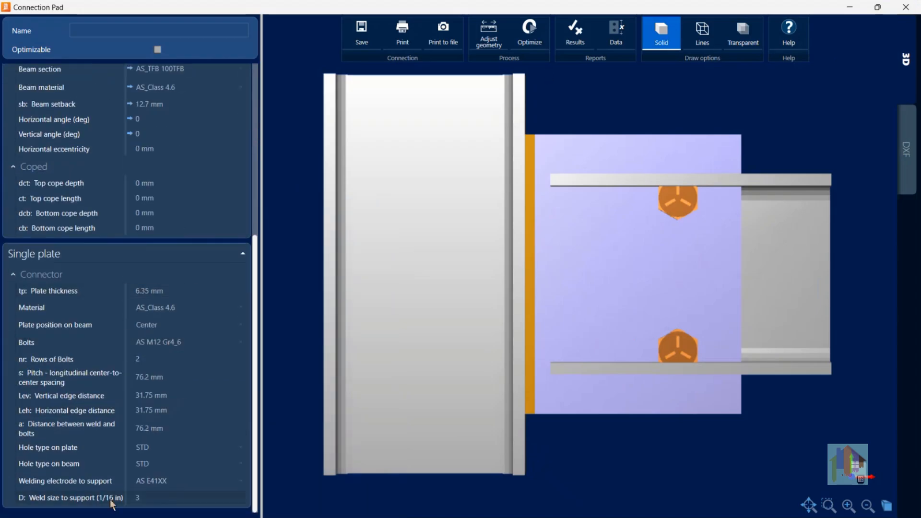
scroll(230, 342, up, 7)
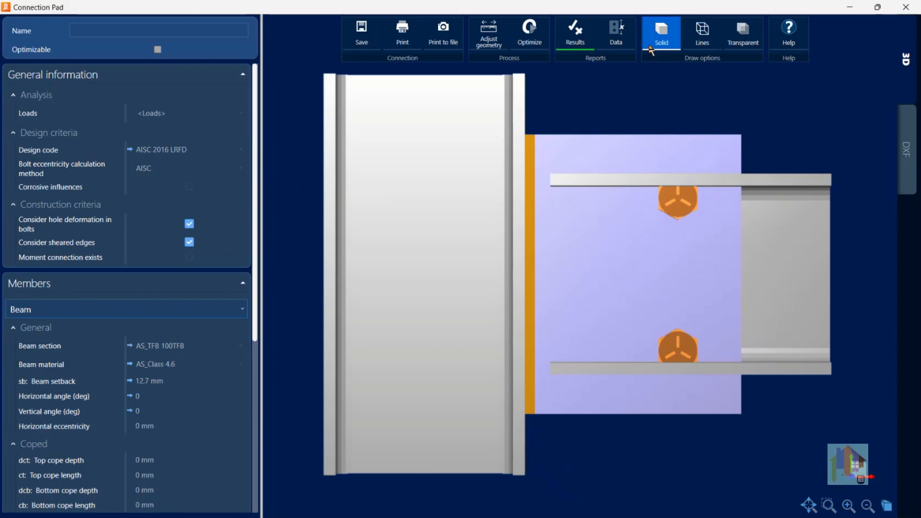
click(902, 6)
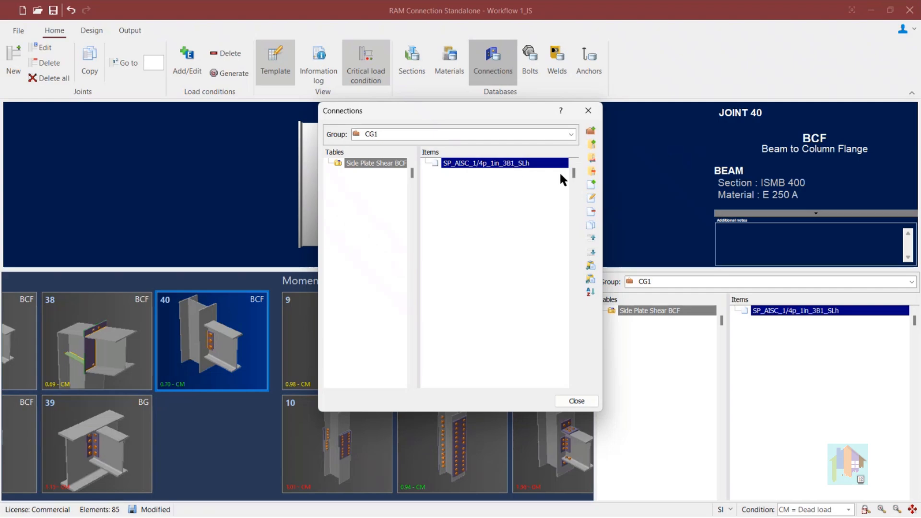
click(590, 184)
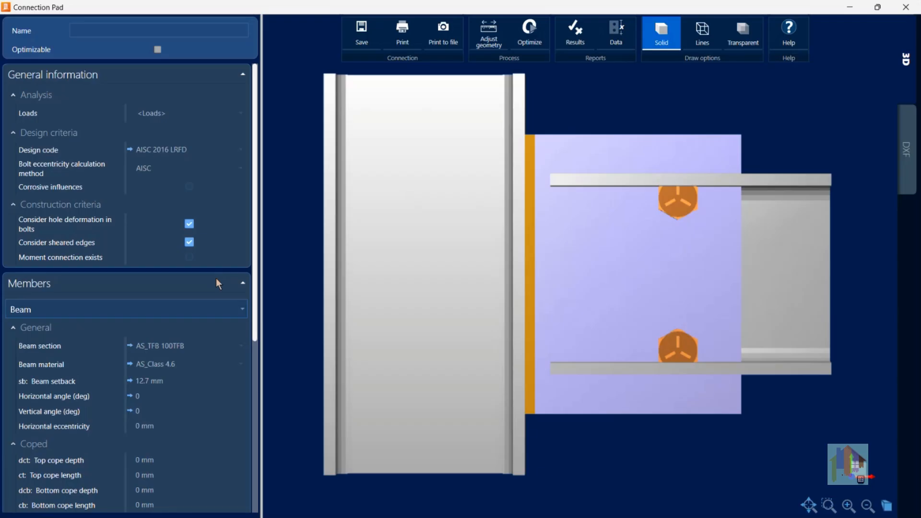
scroll(202, 283, down, 6)
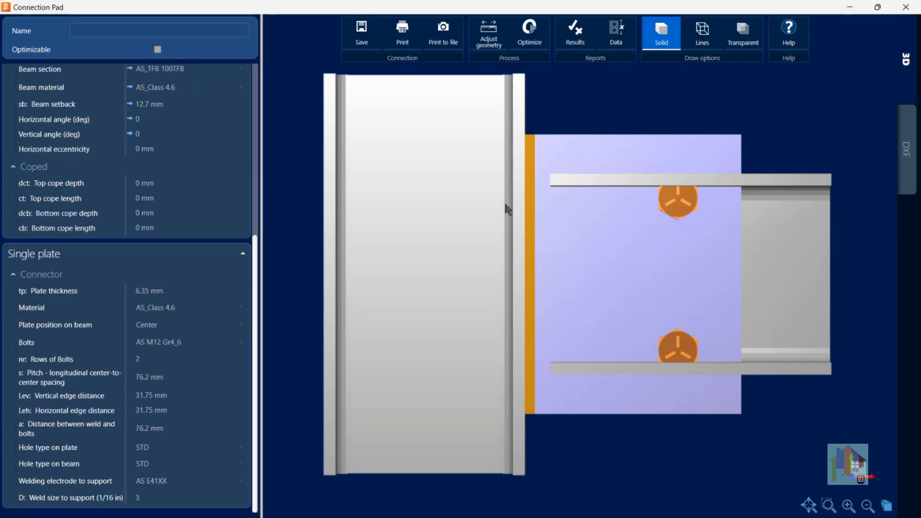
click(906, 7)
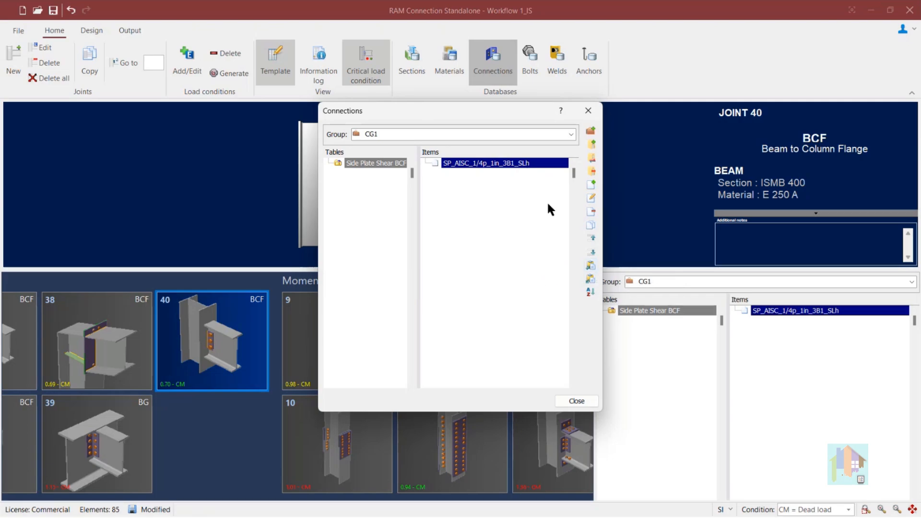
- Copy the item SP_AISC_1/4p_1in_3B1_SLh into a blank Excel sheet starting at cell A4 and widen column A to fit its name
click(590, 227)
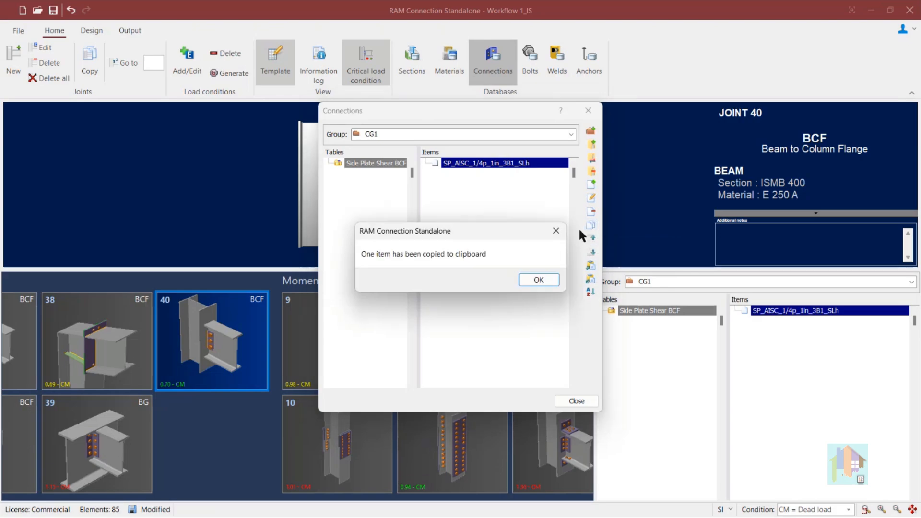
click(538, 279)
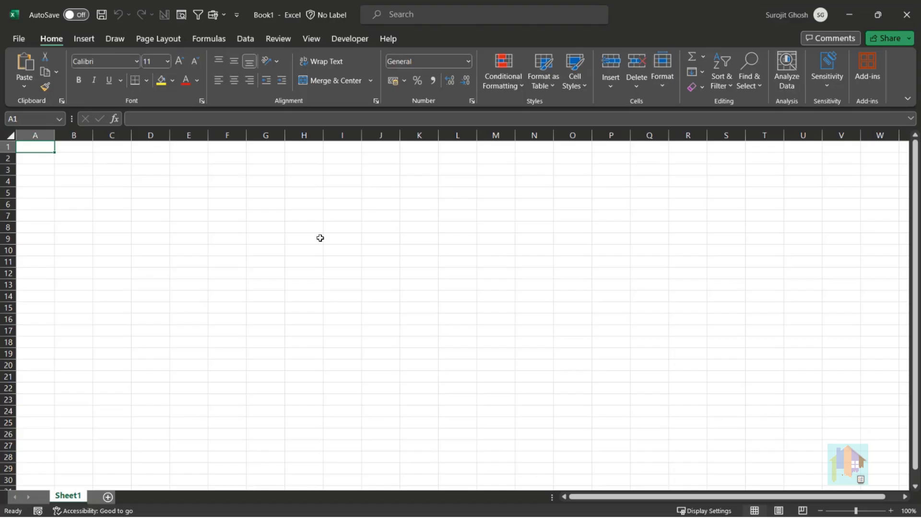
click(46, 180)
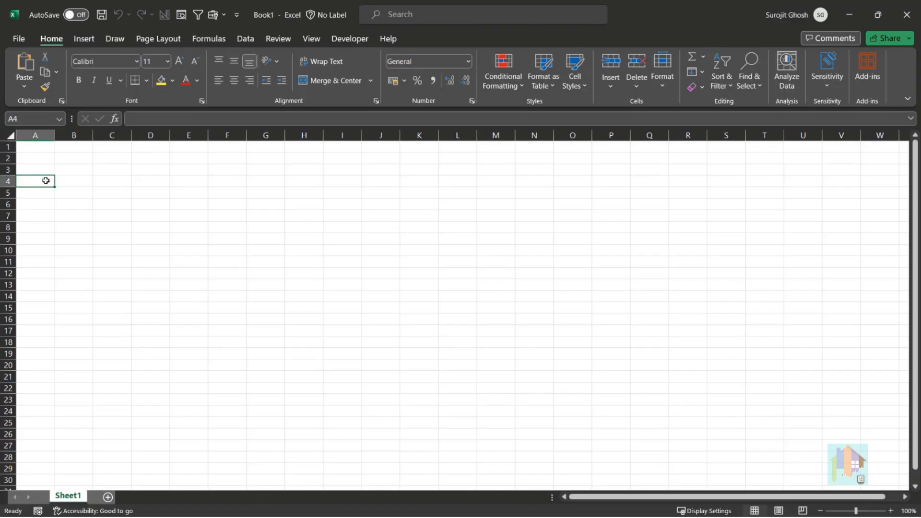
key(ctrl+v)
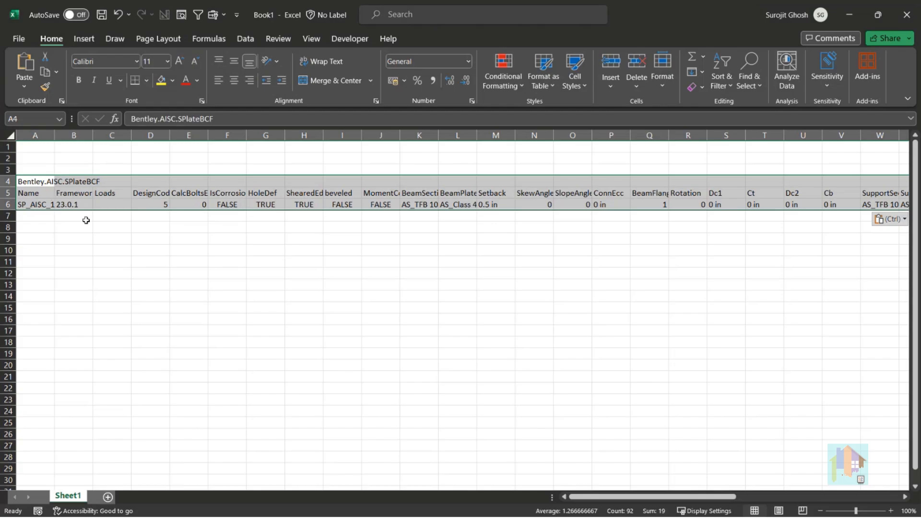
click(102, 270)
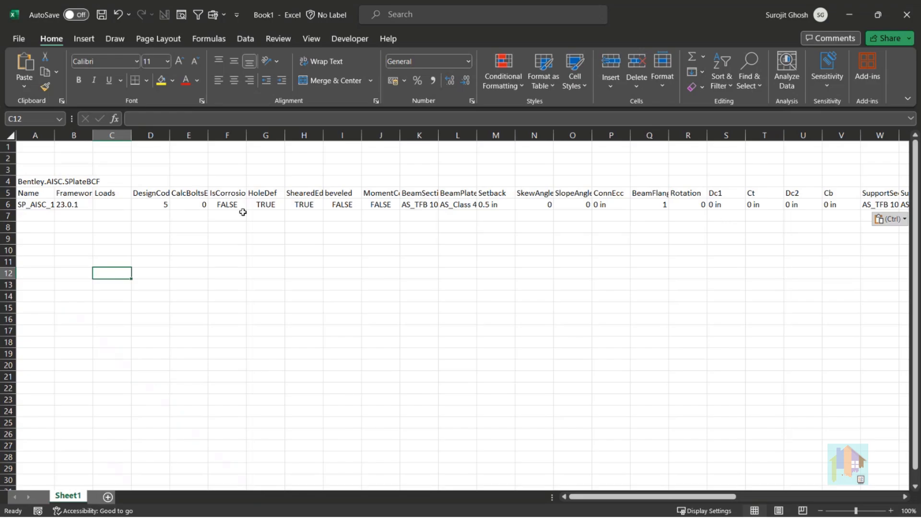
drag(55, 138, 119, 139)
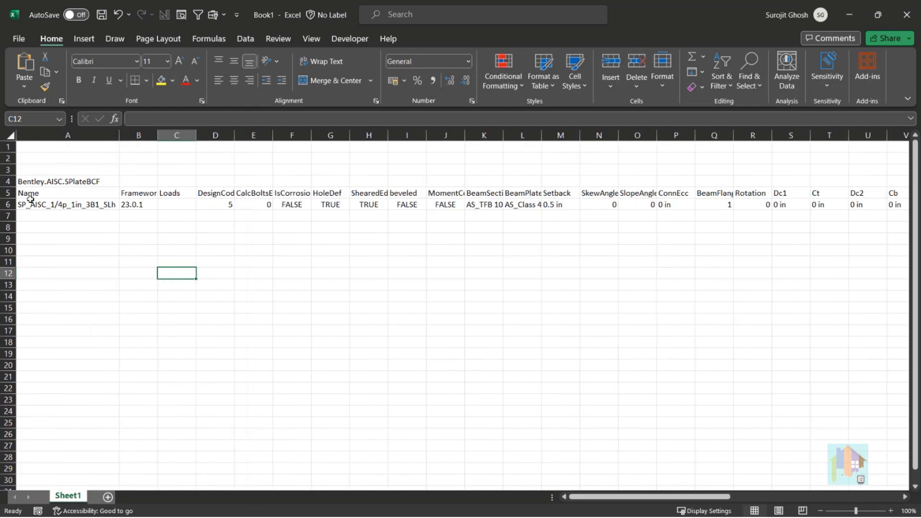
- Examine the pasted connection's parameters in row 6, from the framework version column through to the Optimize column
click(139, 205)
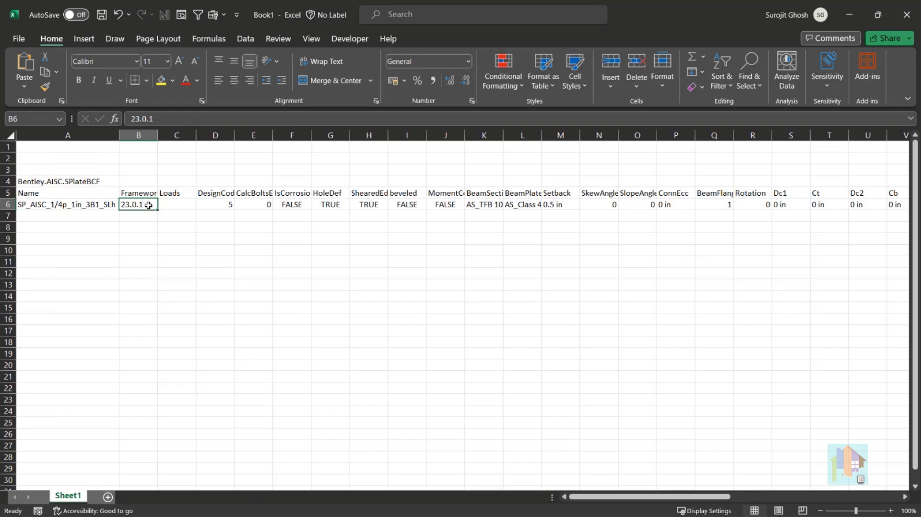
click(183, 205)
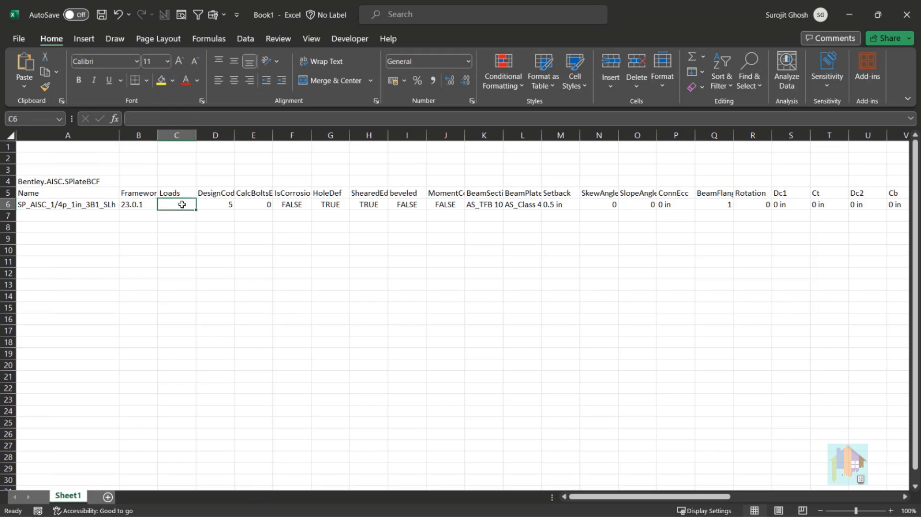
click(220, 204)
click(266, 205)
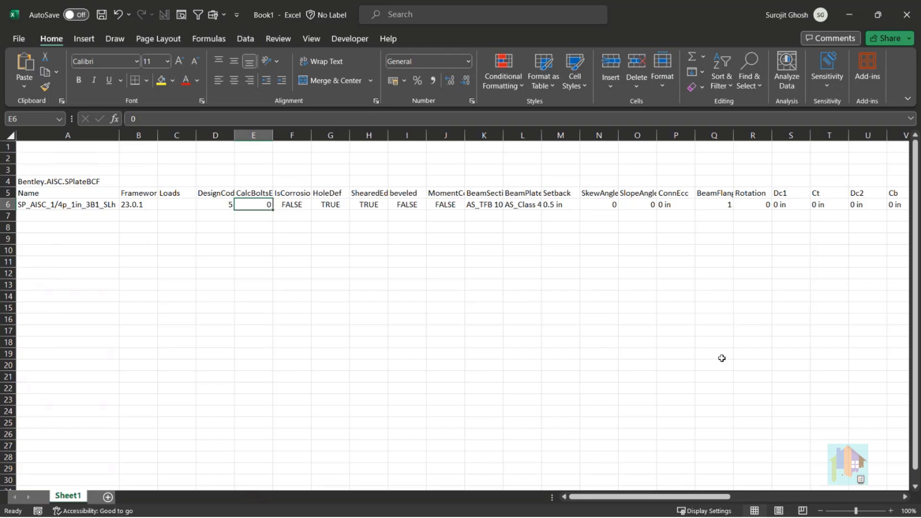
drag(655, 500, 836, 502)
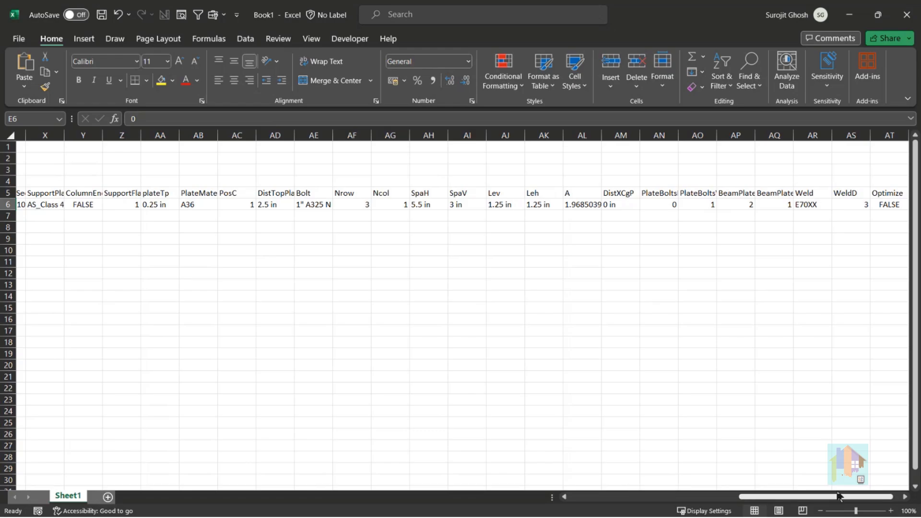
click(889, 206)
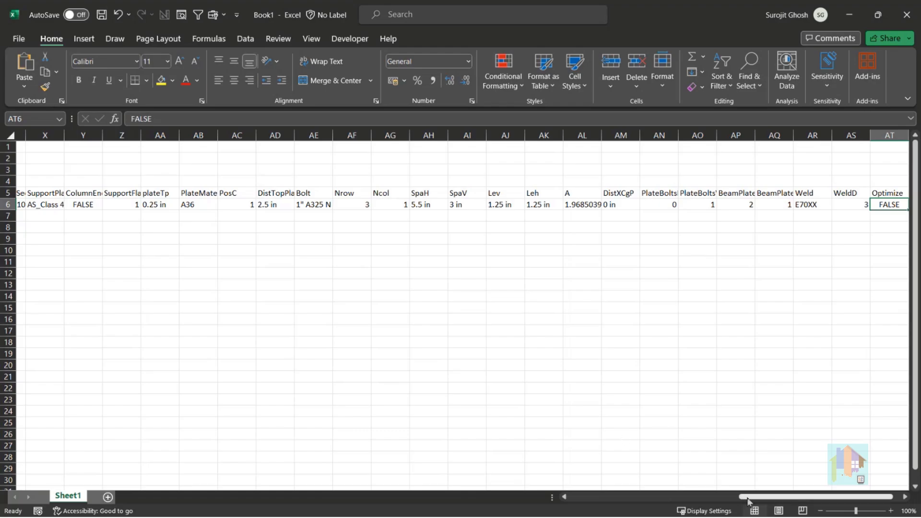
drag(749, 498, 567, 498)
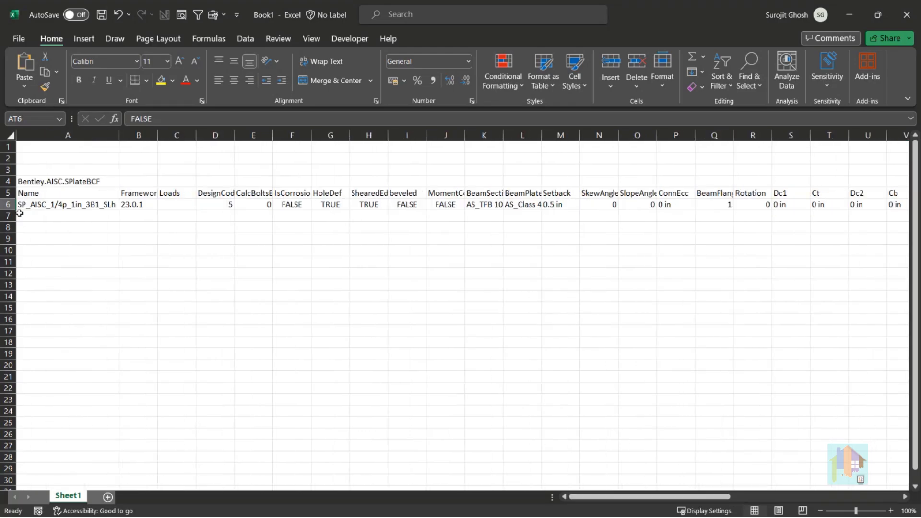
- Duplicate the connection data of row 6 into rows 7 and 8
click(6, 204)
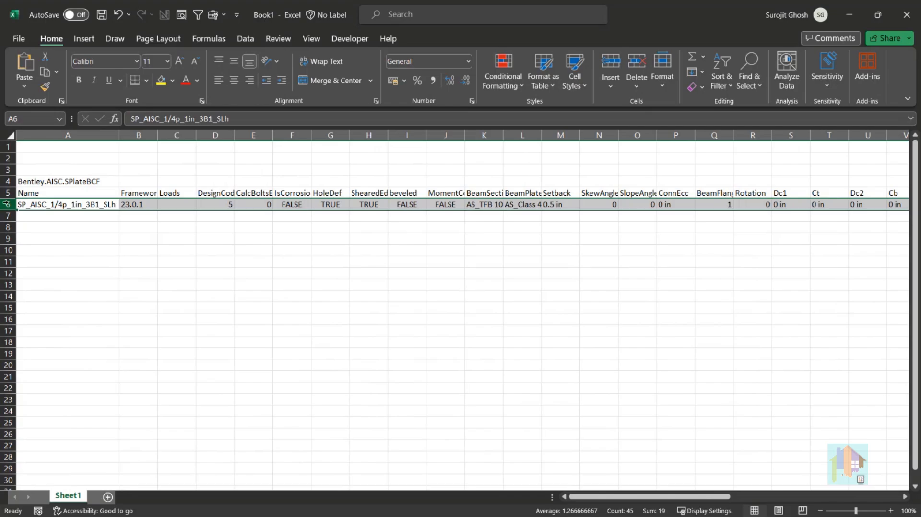
key(ctrl+c)
drag(24, 216, 29, 227)
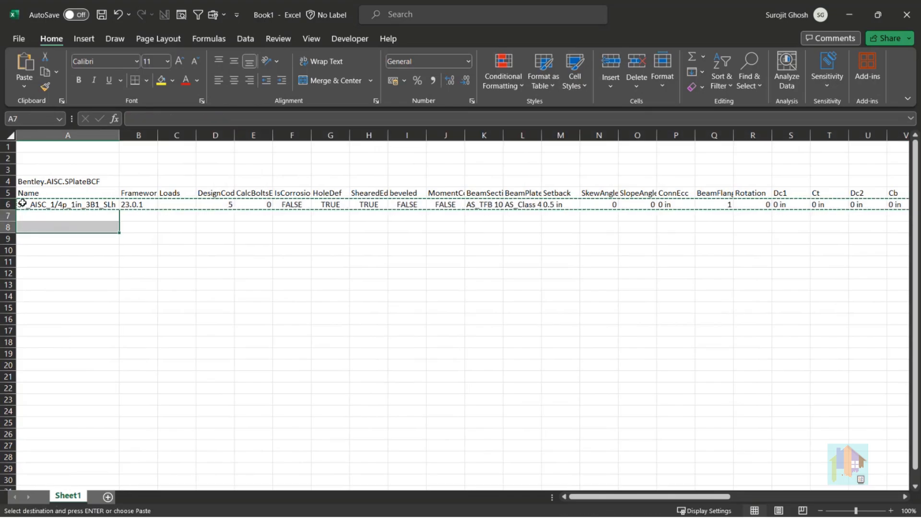
key(ctrl+v)
click(128, 254)
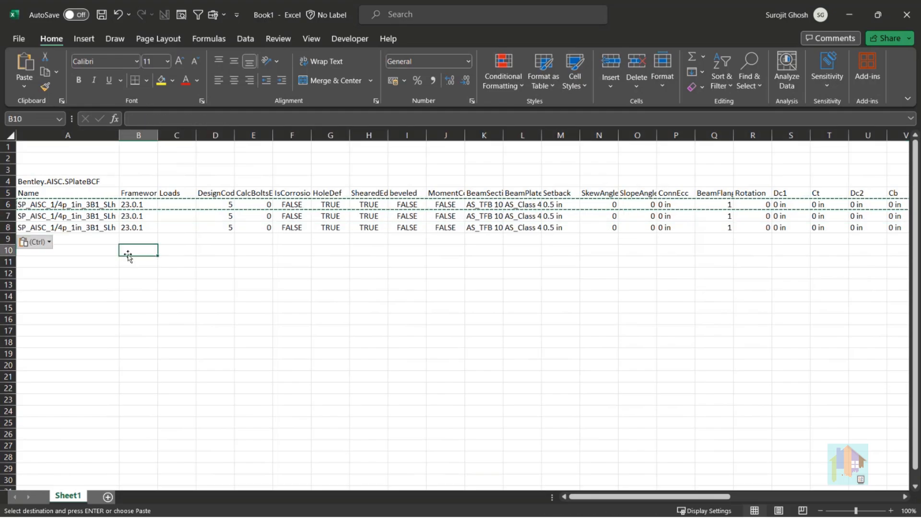
key(Escape)
- Rename the connections in A7 and A8 to SP_AISC_1/4p_1in_4B1_SLh and SP_AISC_1/4p_1in_5B1_SLh
click(90, 216)
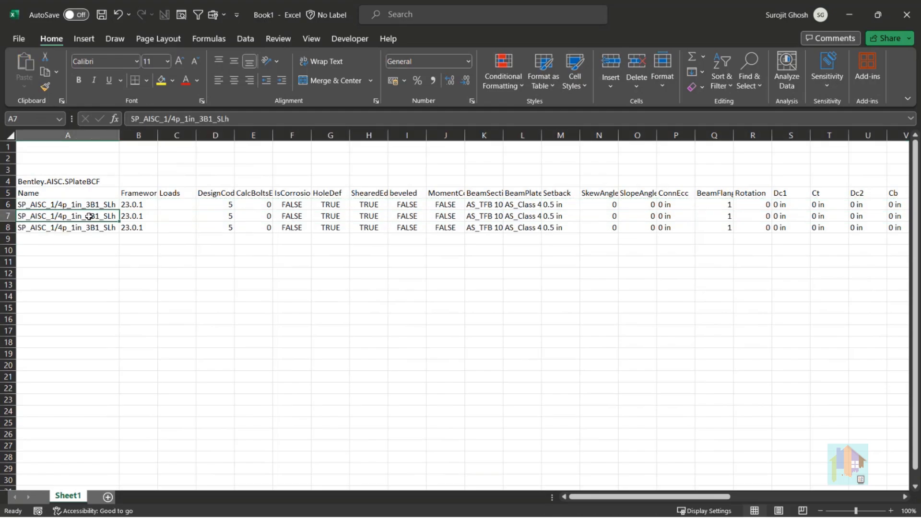
double_click(89, 216)
key(BackSpace)
text(4)
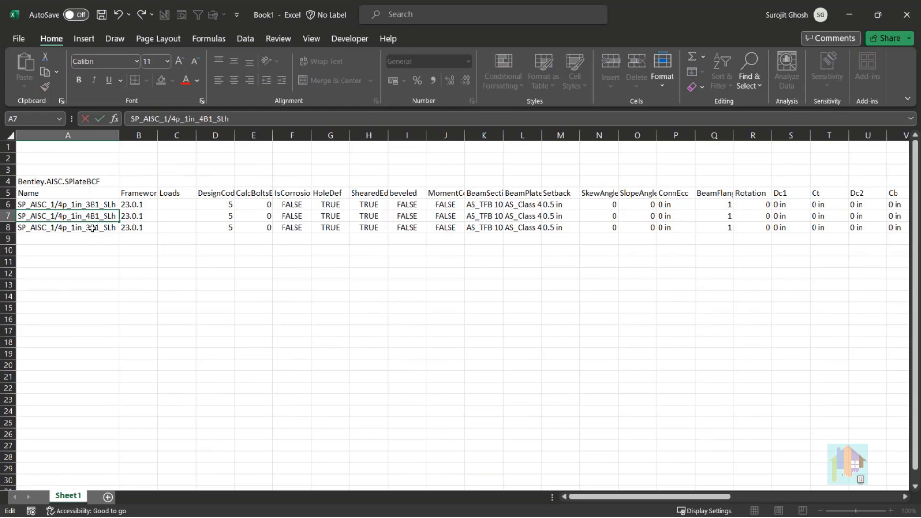
double_click(92, 229)
key(BackSpace)
text(5)
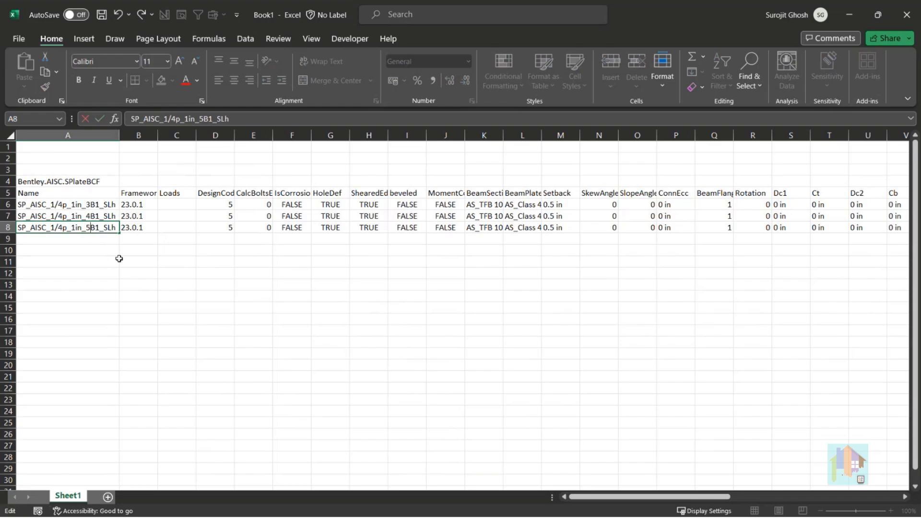
click(118, 261)
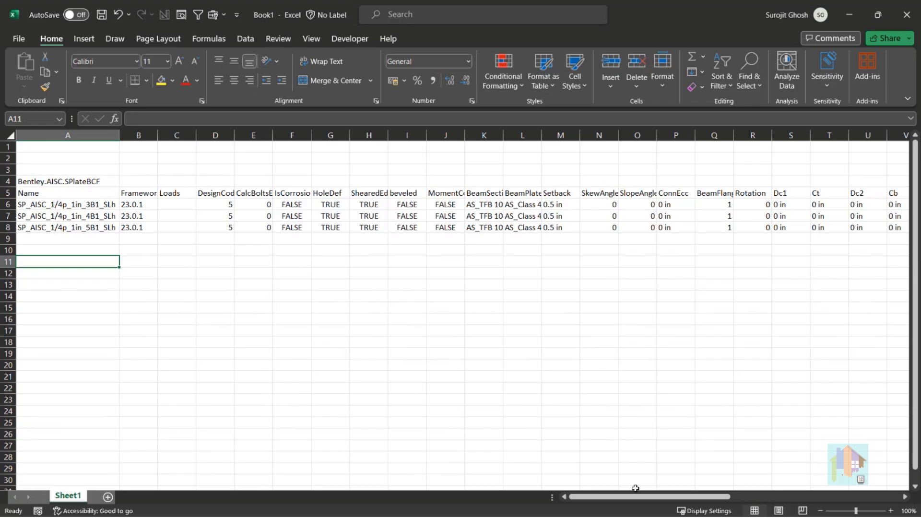
- Set the Nrow bolt row count to 4 for the connection in row 7 and 5 for row 8
drag(637, 497, 680, 497)
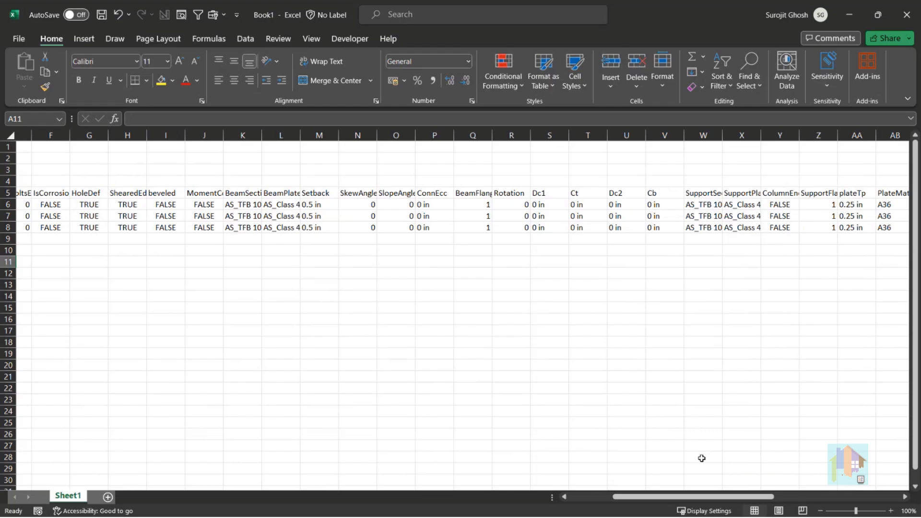
drag(686, 498, 779, 503)
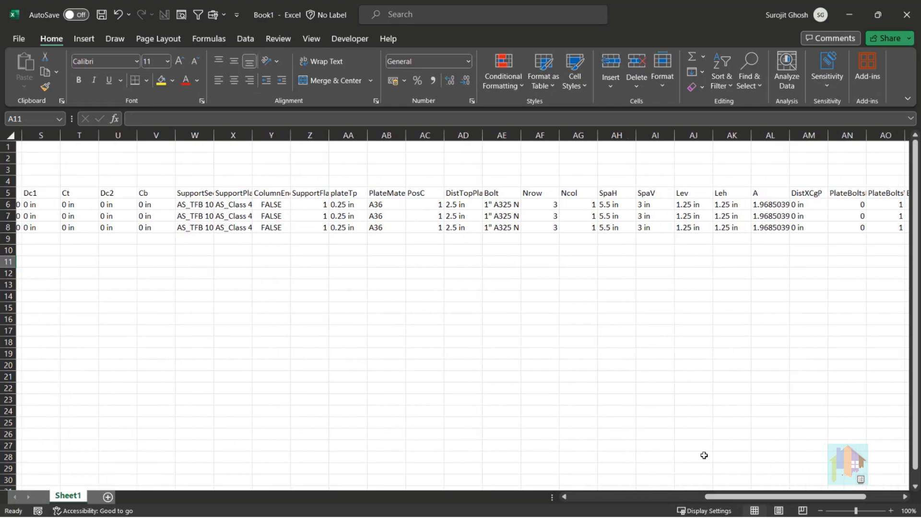
click(541, 206)
click(542, 216)
click(542, 228)
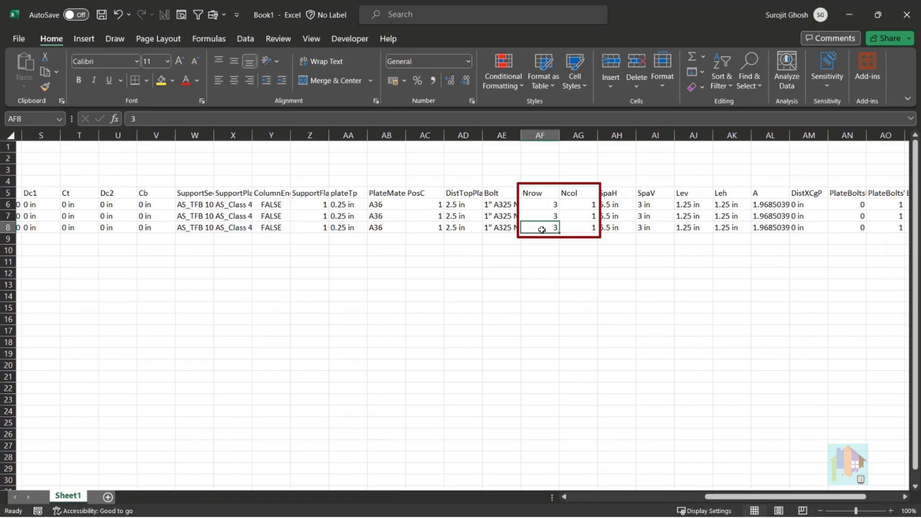
click(543, 218)
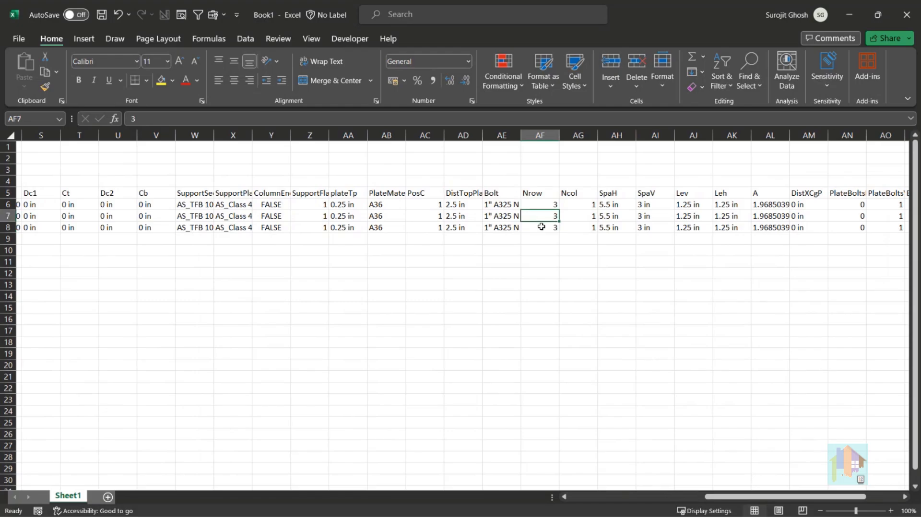
text(4)
click(545, 230)
text(5)
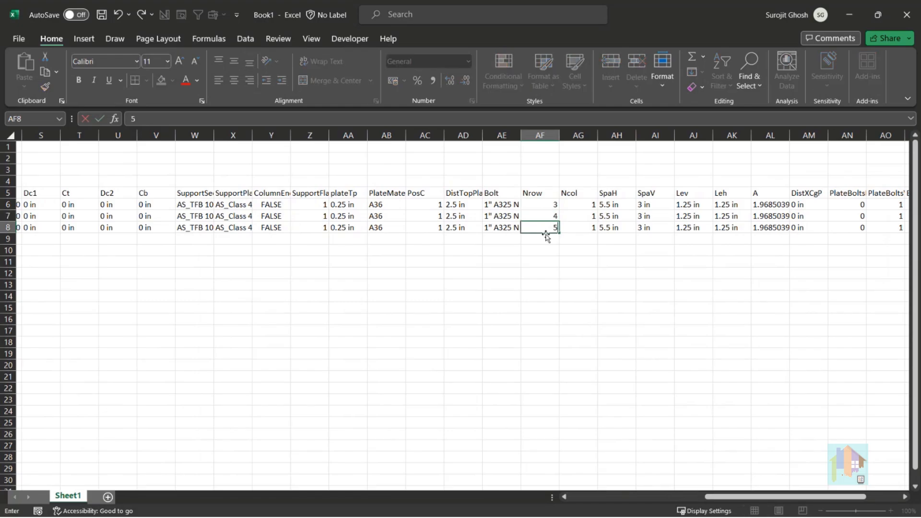
click(547, 247)
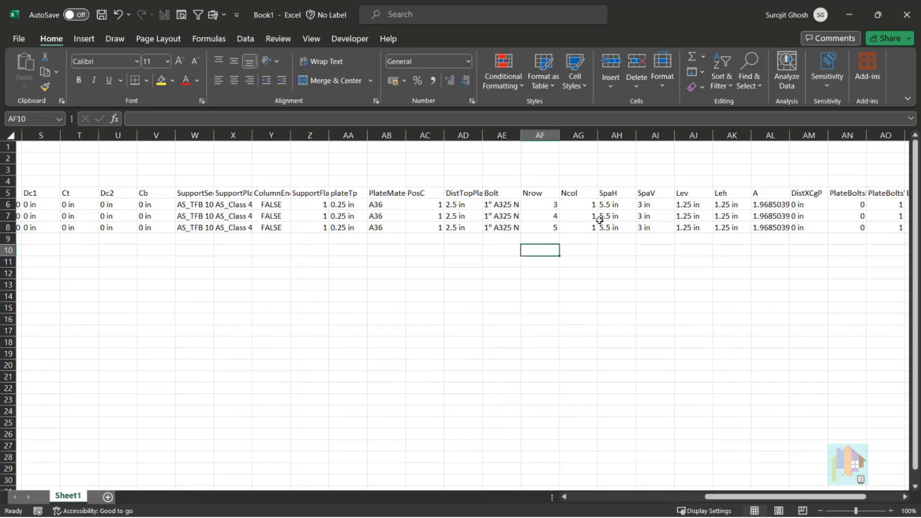
- Check the Ncol values of the three connections and widen column AP to fit its BeamPlateBoltsHT header
drag(578, 193, 579, 231)
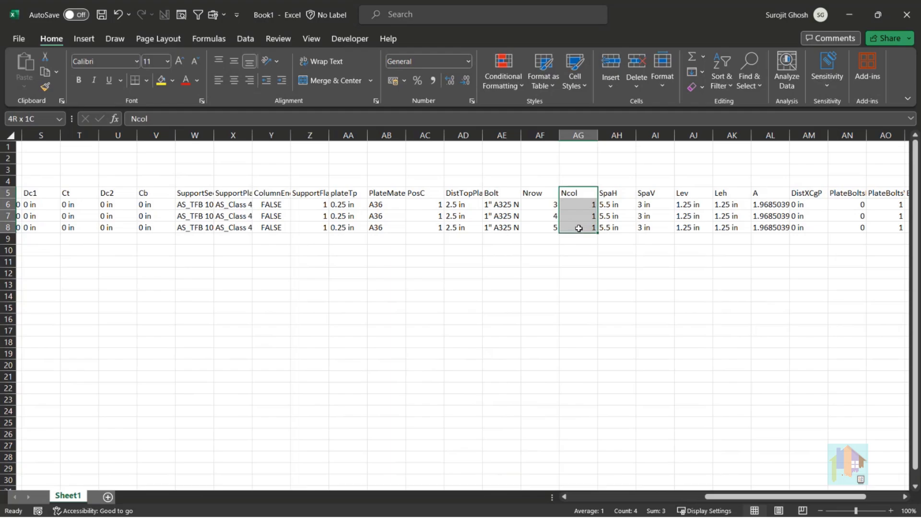
drag(579, 228, 579, 229)
click(616, 285)
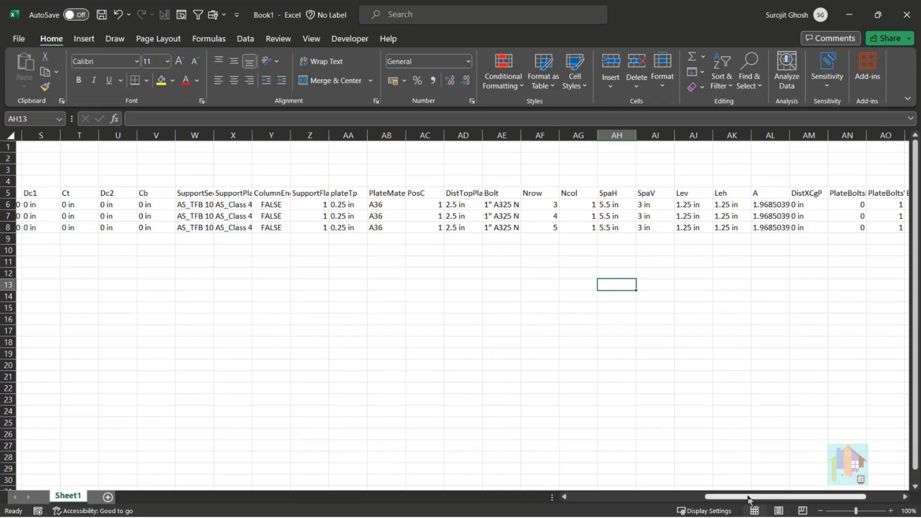
drag(748, 497, 782, 497)
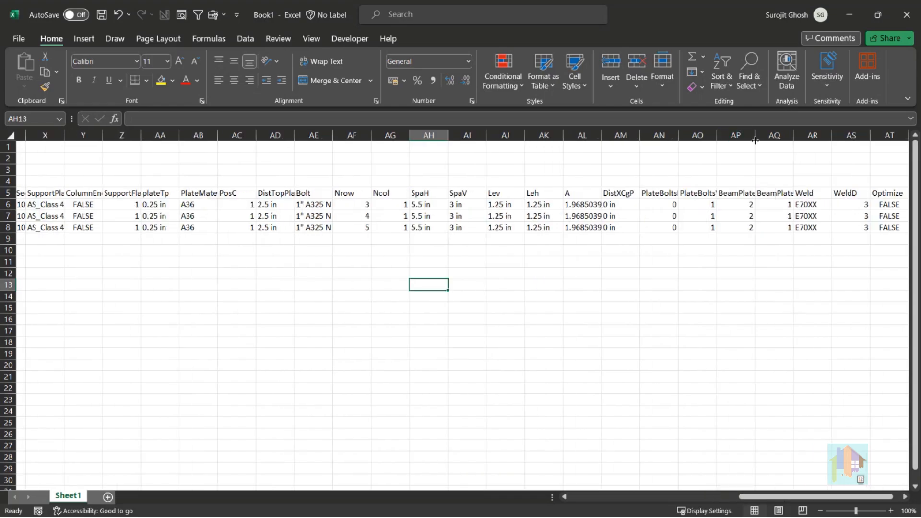
drag(756, 139, 787, 140)
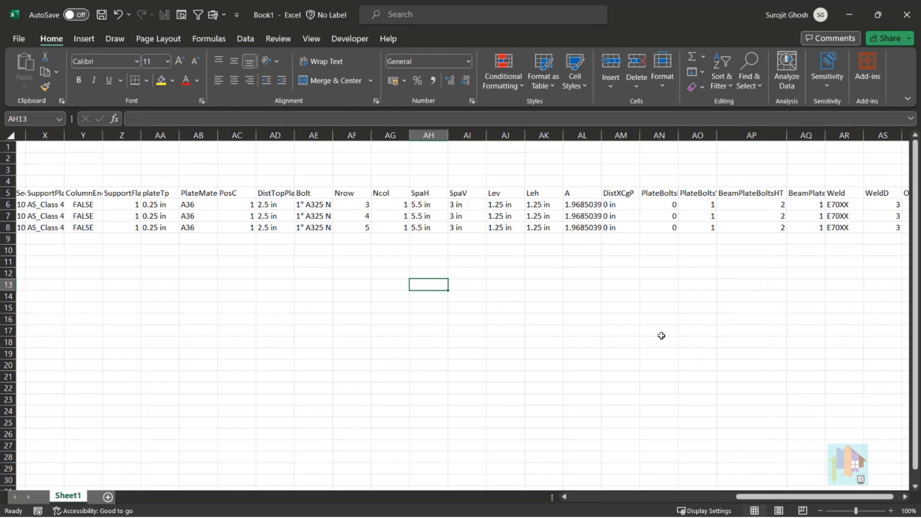
drag(784, 498, 765, 498)
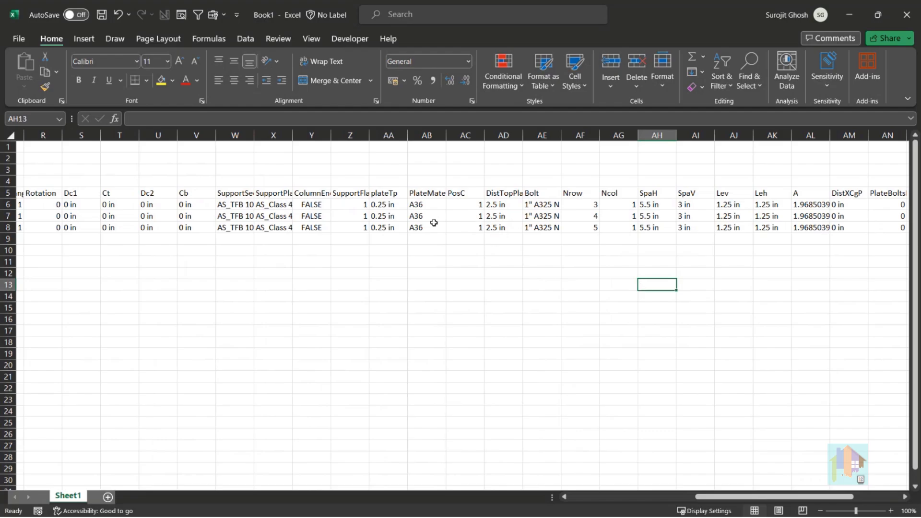
- Review the edited Nrow values and connection names in rows 7 and 8
drag(581, 214, 585, 226)
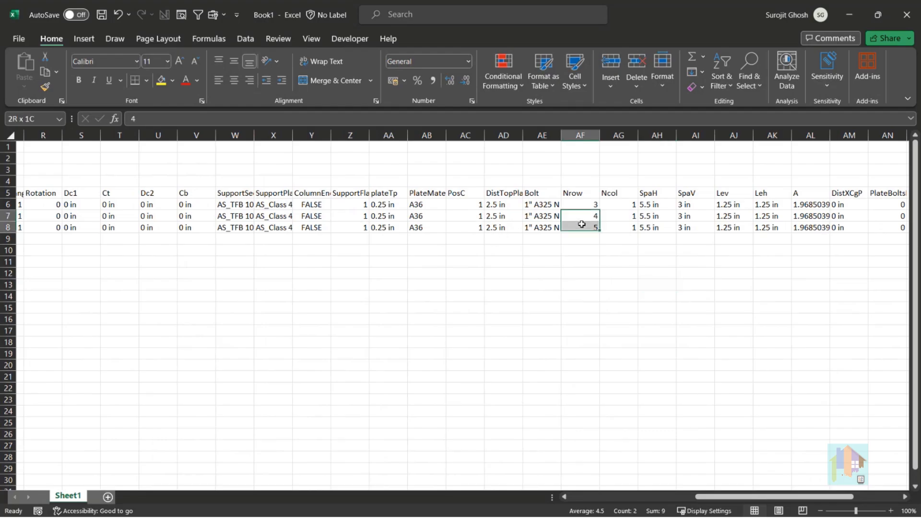
drag(741, 500, 586, 481)
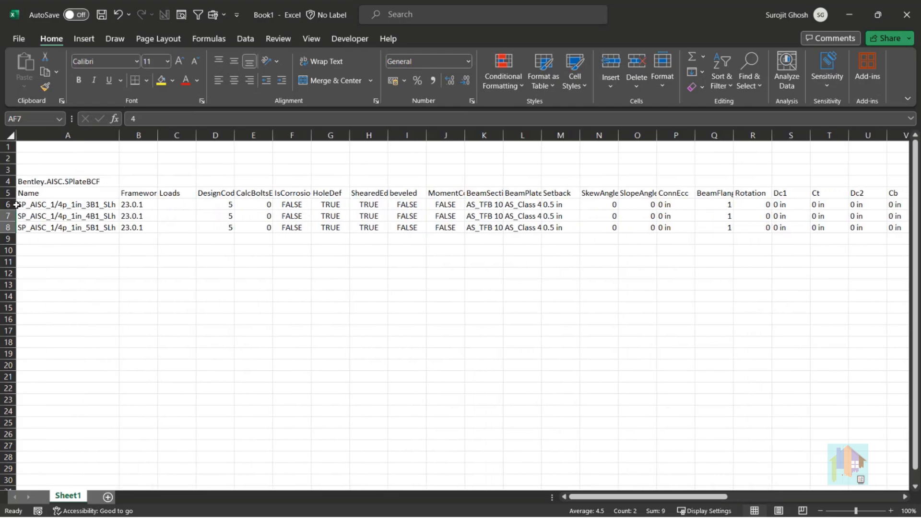
click(69, 218)
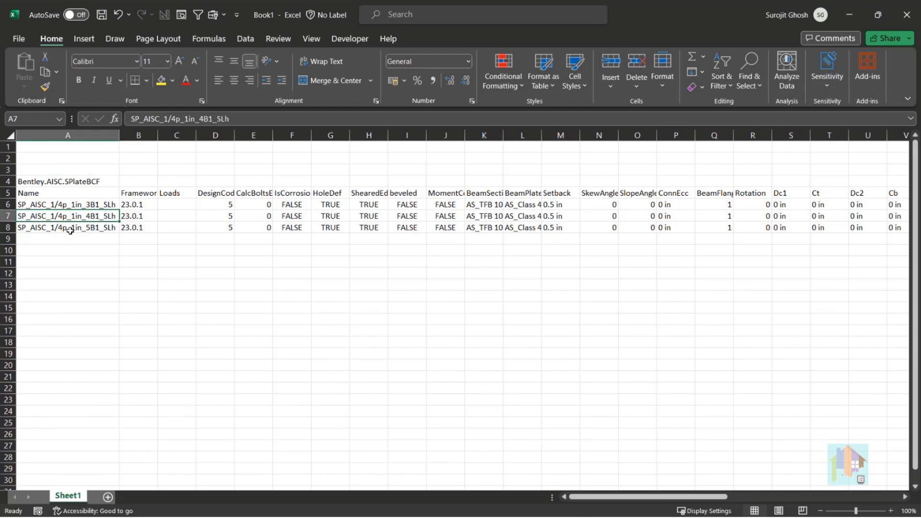
click(71, 232)
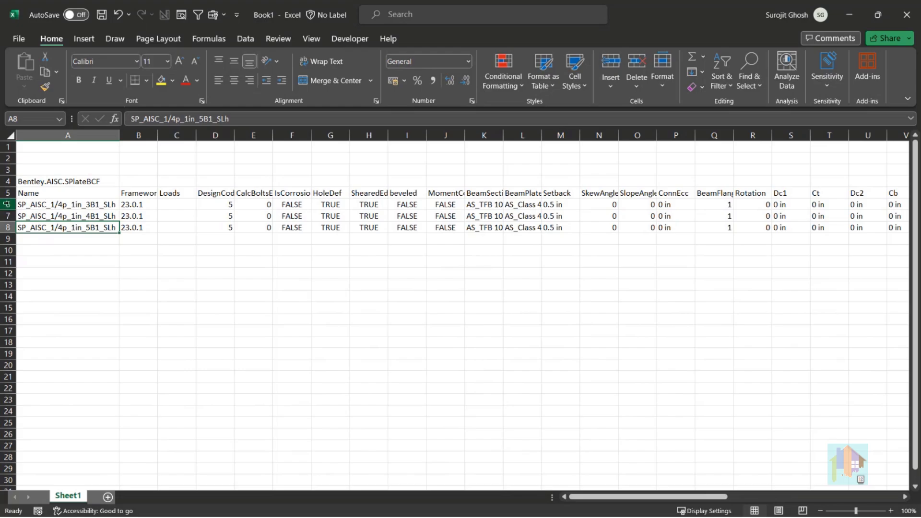
drag(7, 205, 8, 228)
key(ctrl+c)
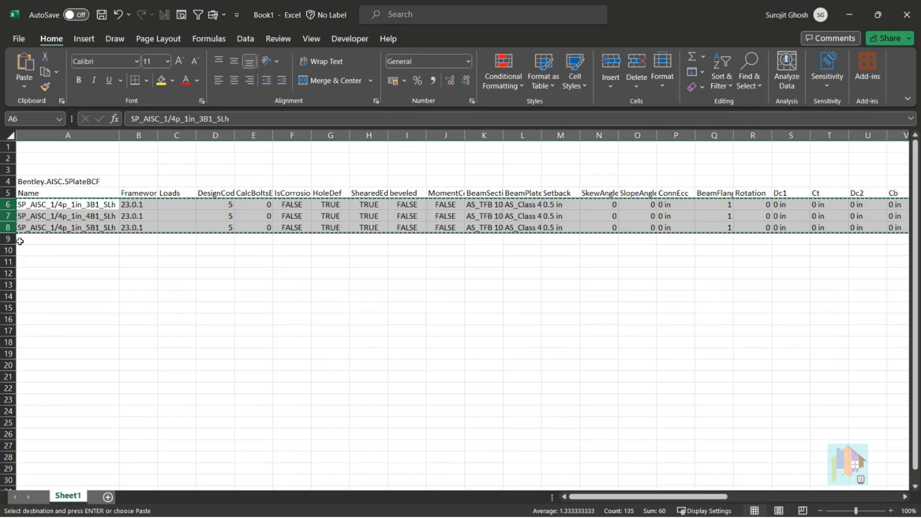
click(57, 239)
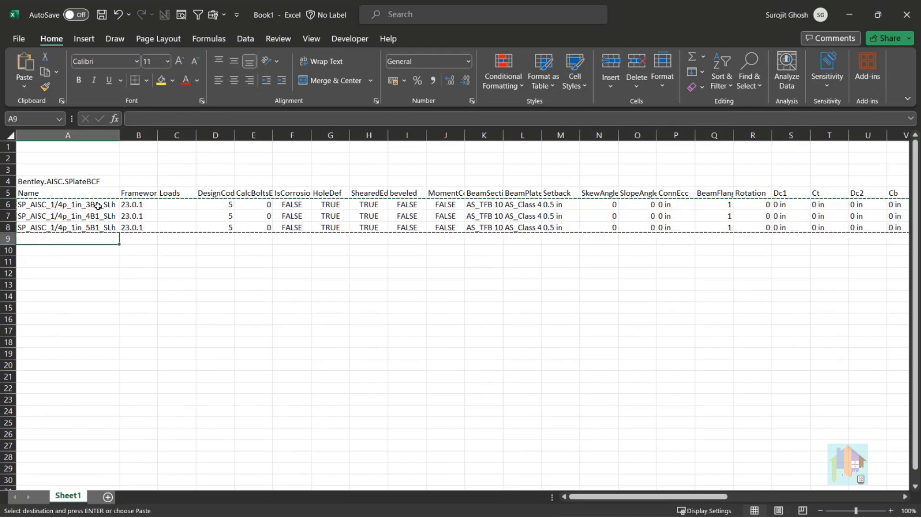
drag(679, 497, 812, 504)
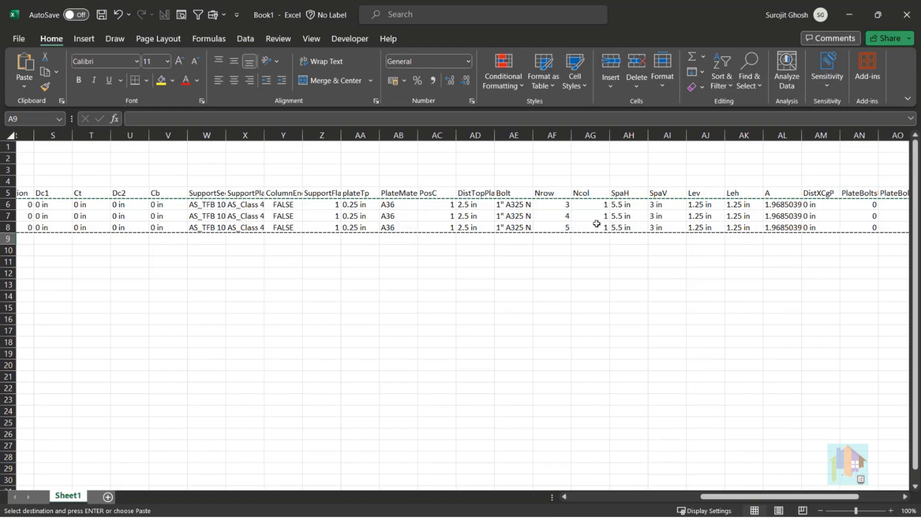
key(Escape)
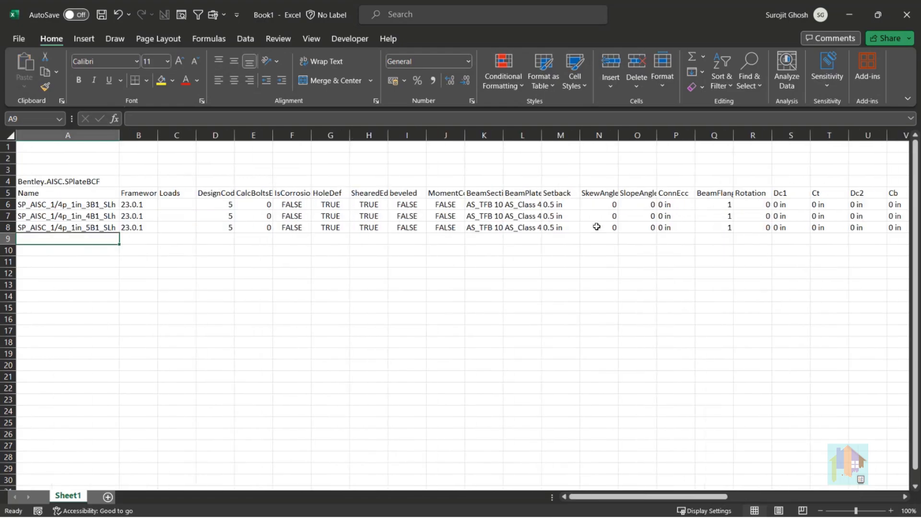
click(558, 306)
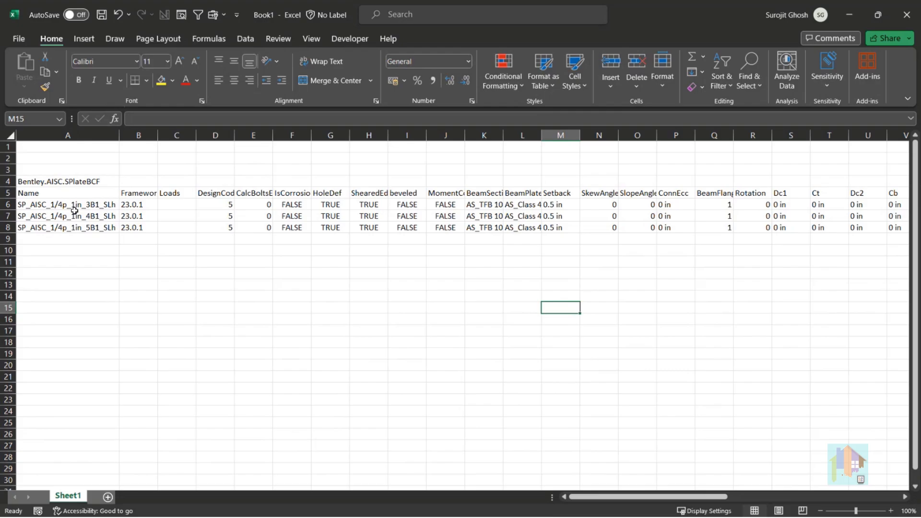
- Examine the full connection data block in rows 4 to 8, including the table identifier in A4
drag(11, 181, 7, 227)
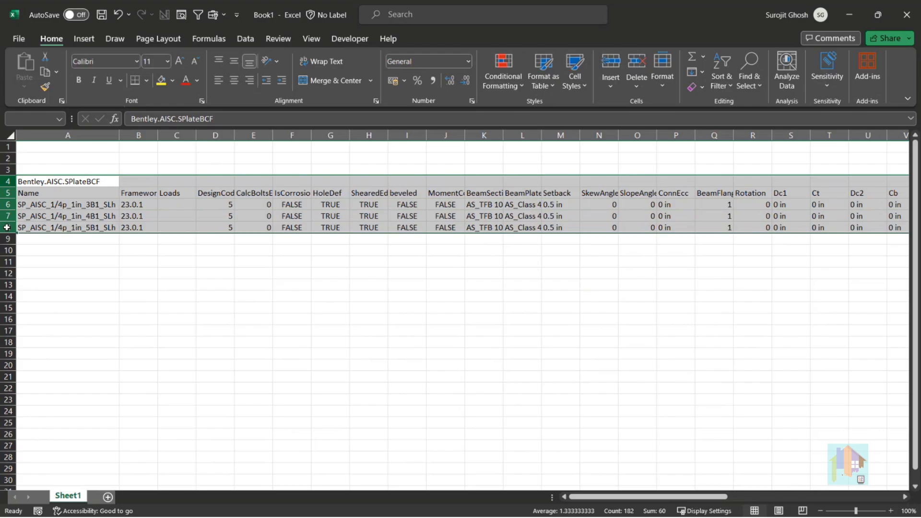
click(102, 183)
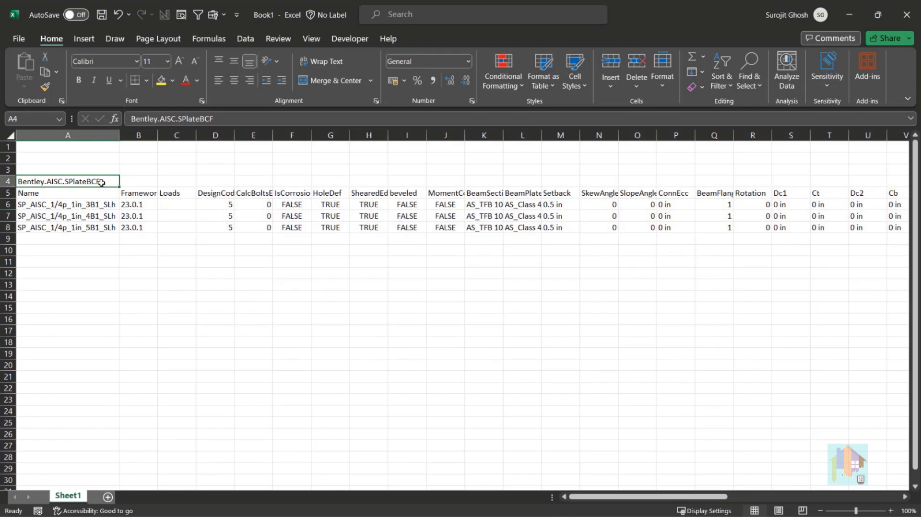
click(101, 274)
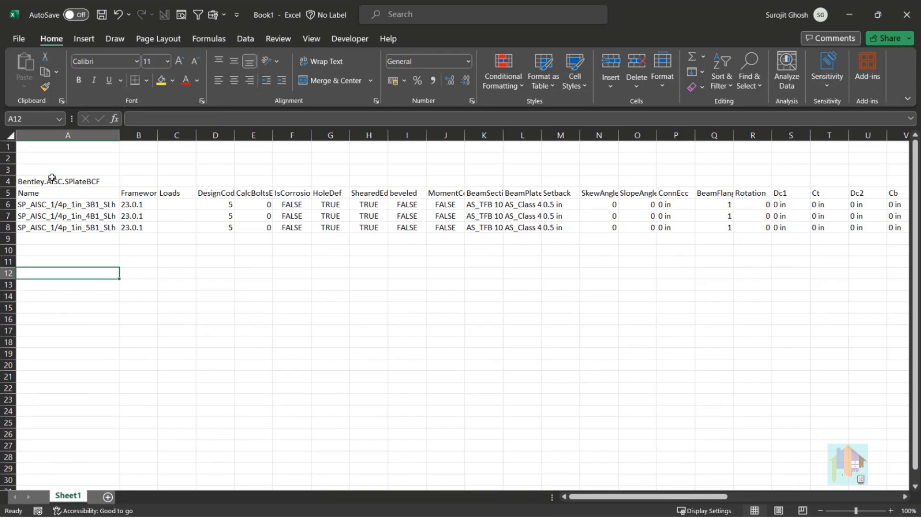
click(101, 262)
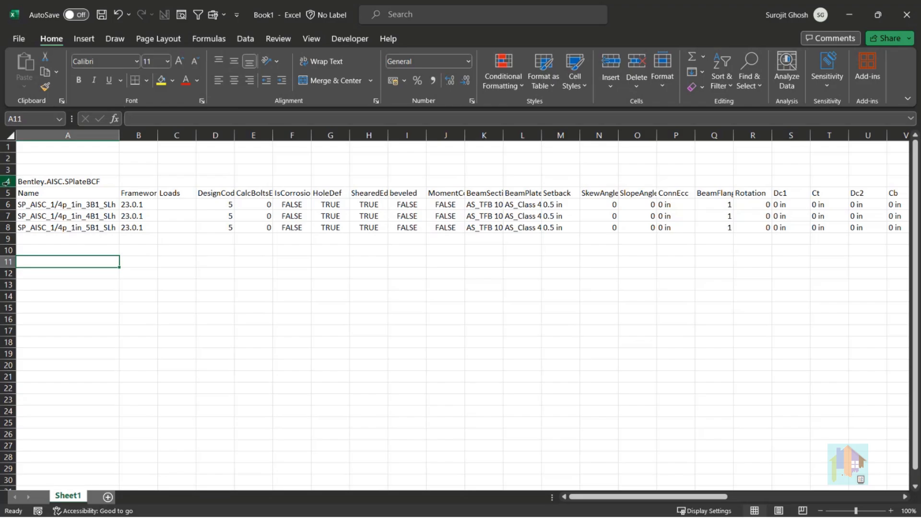
drag(8, 181, 16, 231)
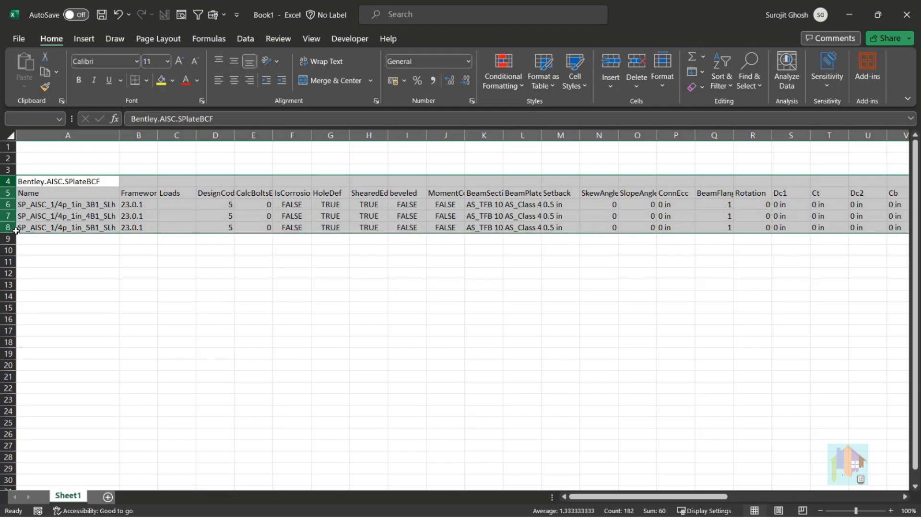
click(192, 271)
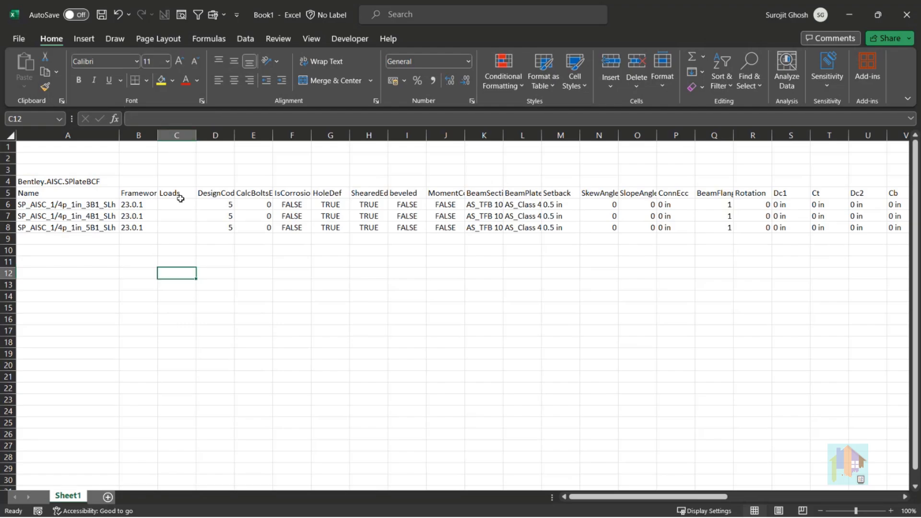
click(179, 135)
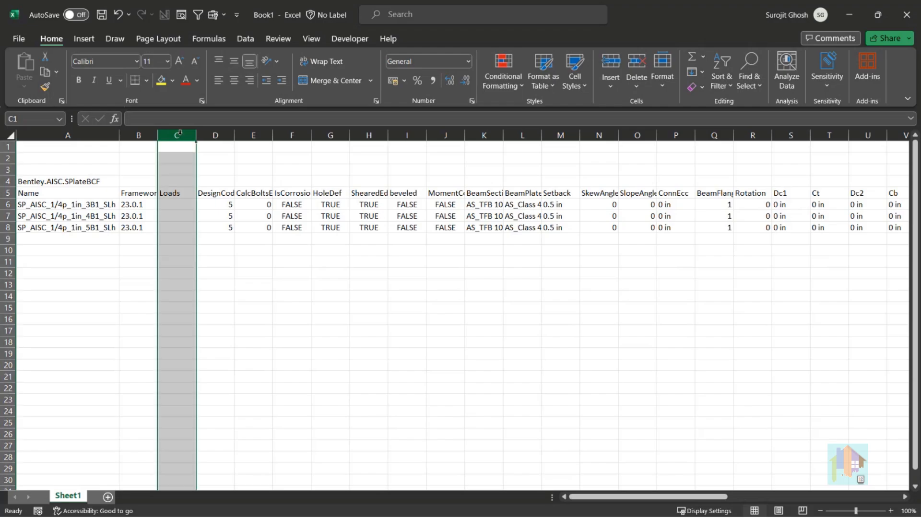
right_click(180, 136)
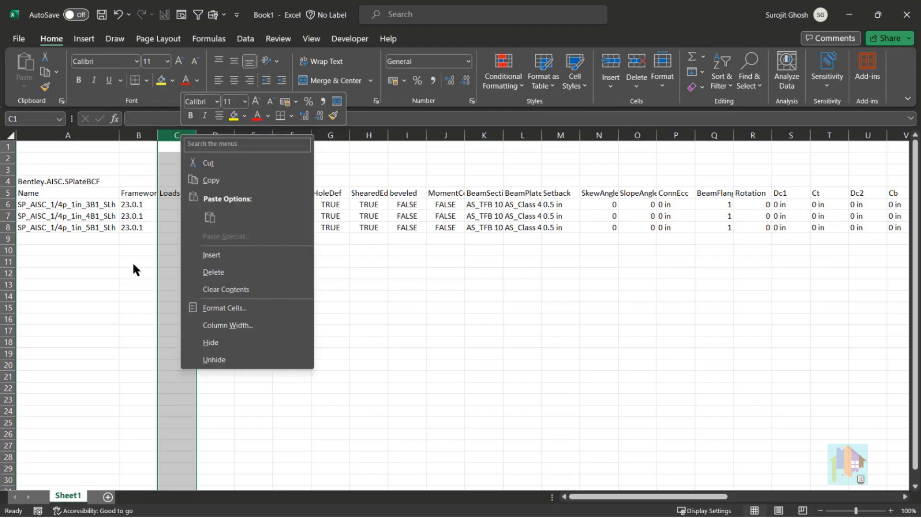
click(117, 279)
click(117, 284)
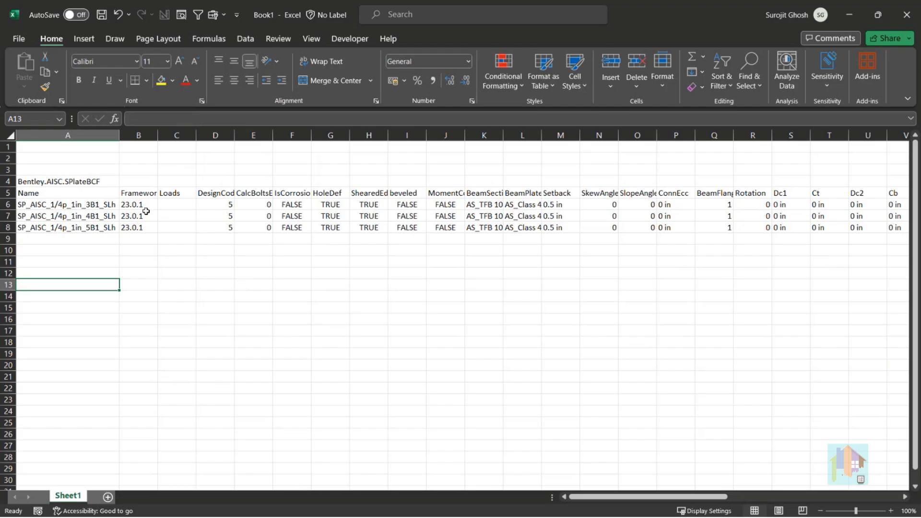
key(ctrl+Up)
key(ctrl+Up)
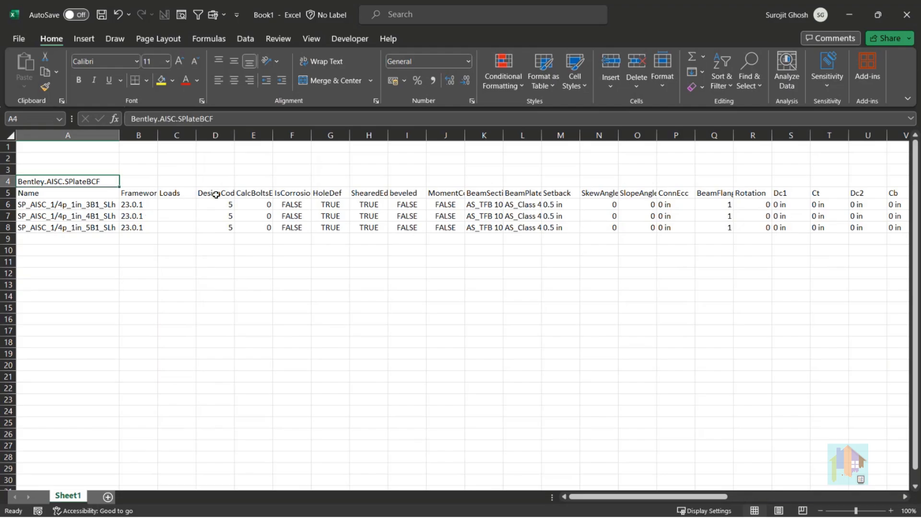
click(252, 330)
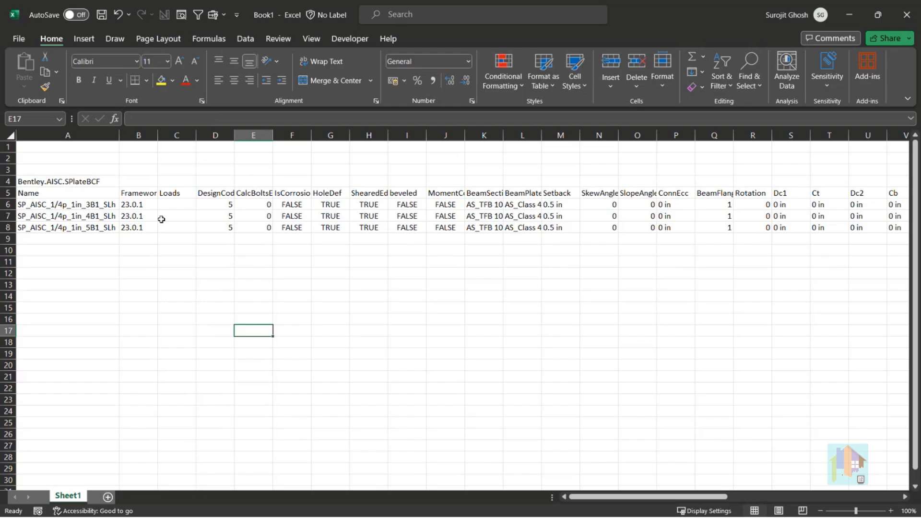
- Copy the entire connection data block in rows 4 to 8, including the table identifier and header rows
click(8, 181)
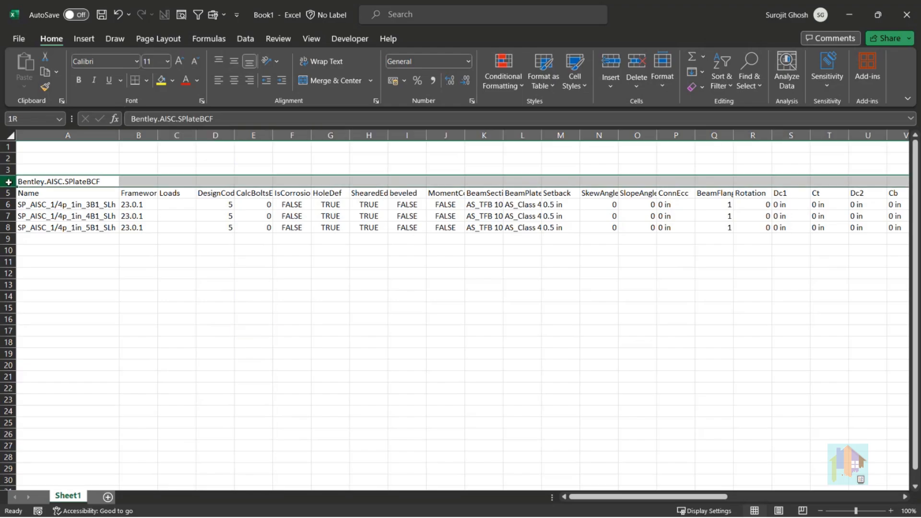
drag(8, 182, 8, 228)
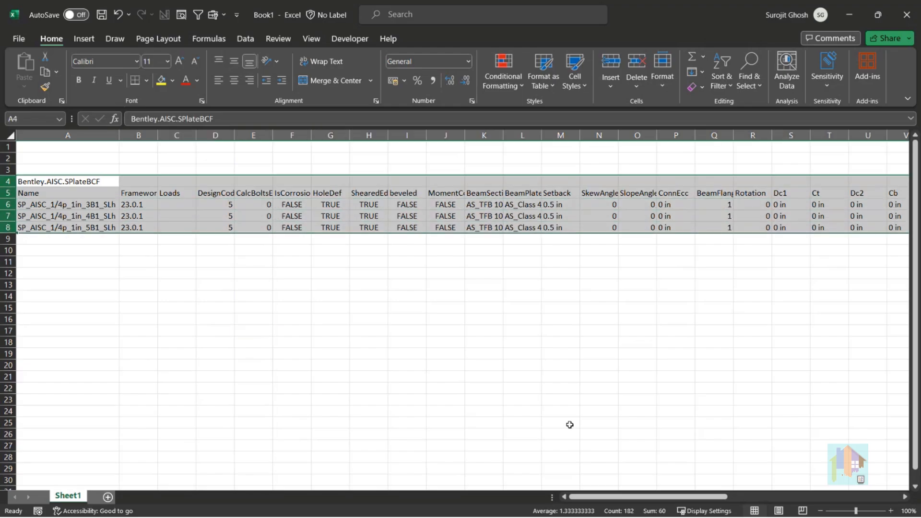
drag(604, 497, 432, 473)
key(ctrl+c)
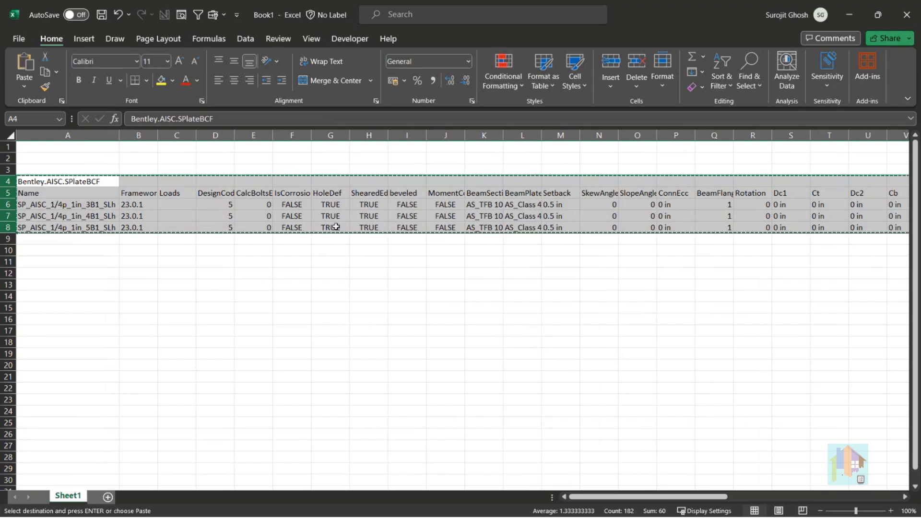
- Switch to RAM Connection and paste the copied items from the clipboard into CG1's Side Plate Shear BCF table
key(alt+Tab)
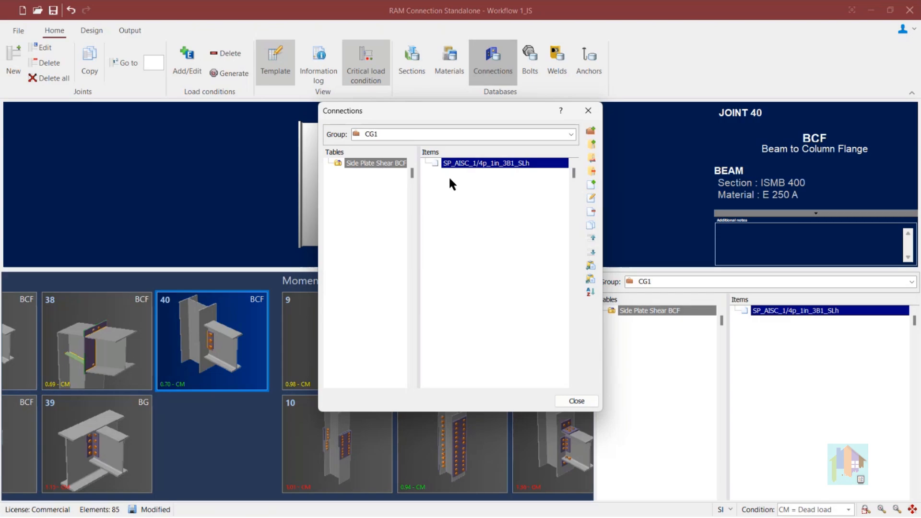
click(590, 280)
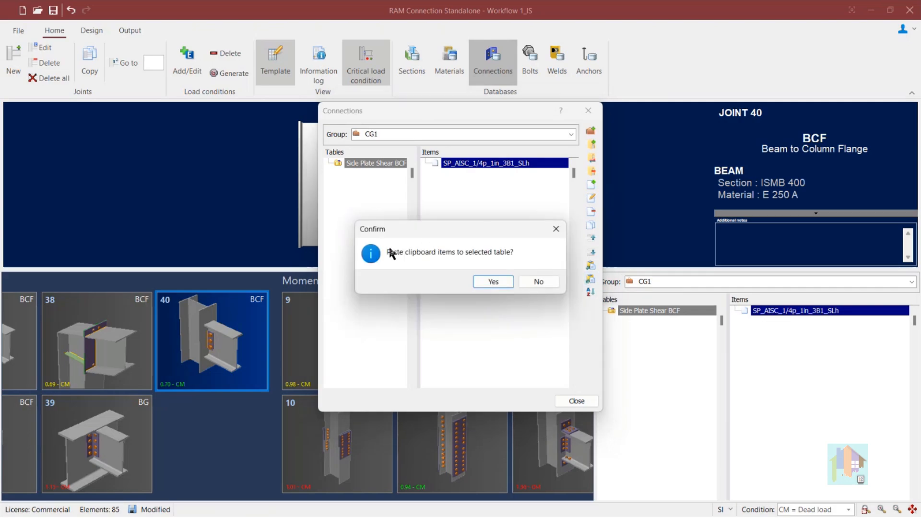
click(493, 282)
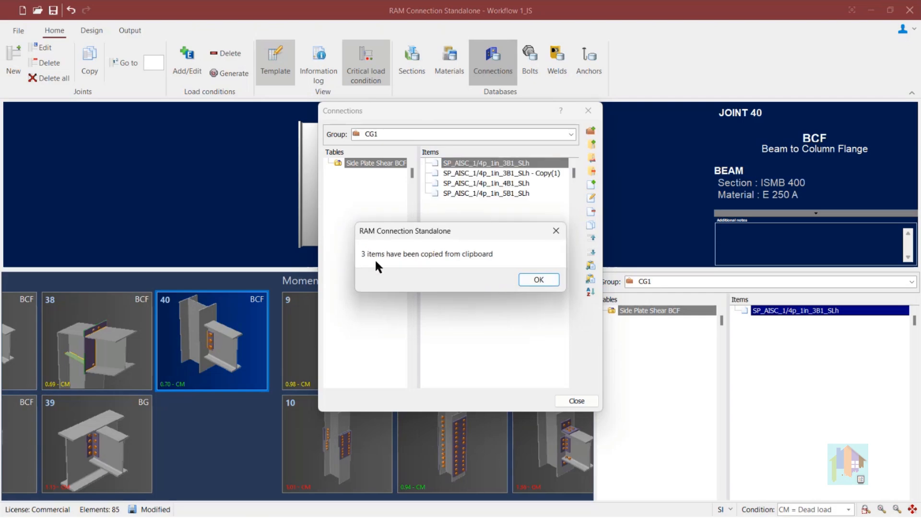
click(538, 280)
- Delete the duplicate item SP_AISC_1/4p_1in_3B1_SLh - Copy(1) from the Side Plate Shear BCF table
click(513, 173)
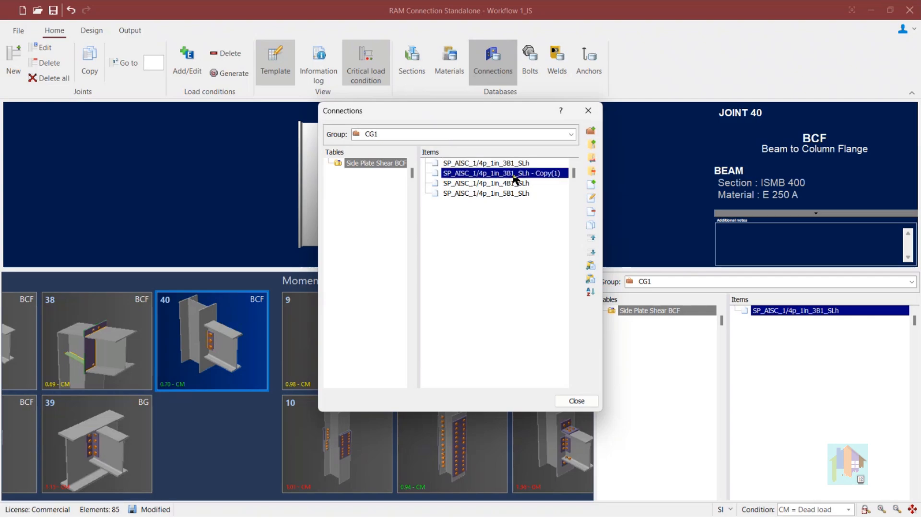
click(513, 166)
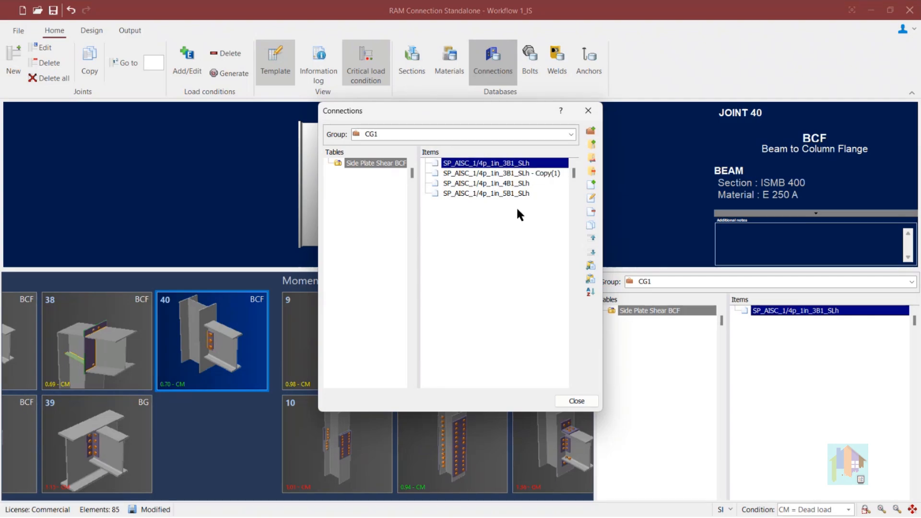
click(525, 174)
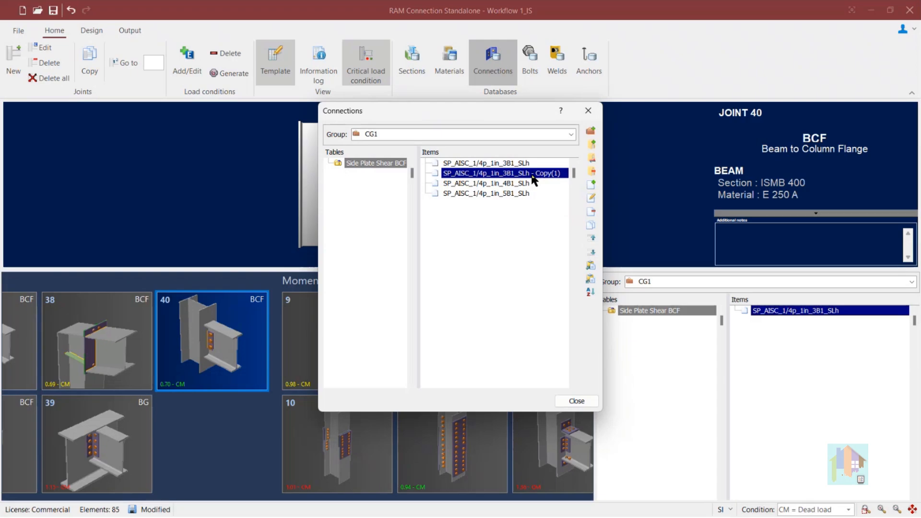
click(591, 214)
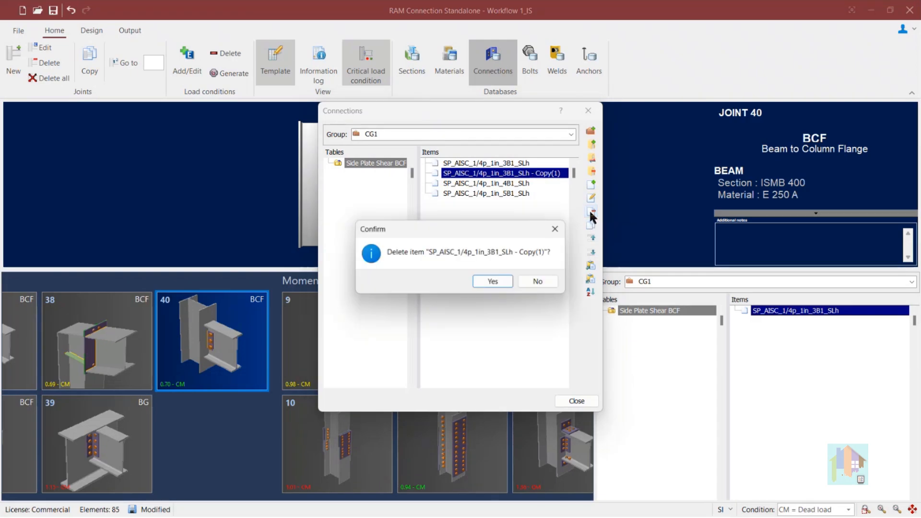
click(500, 277)
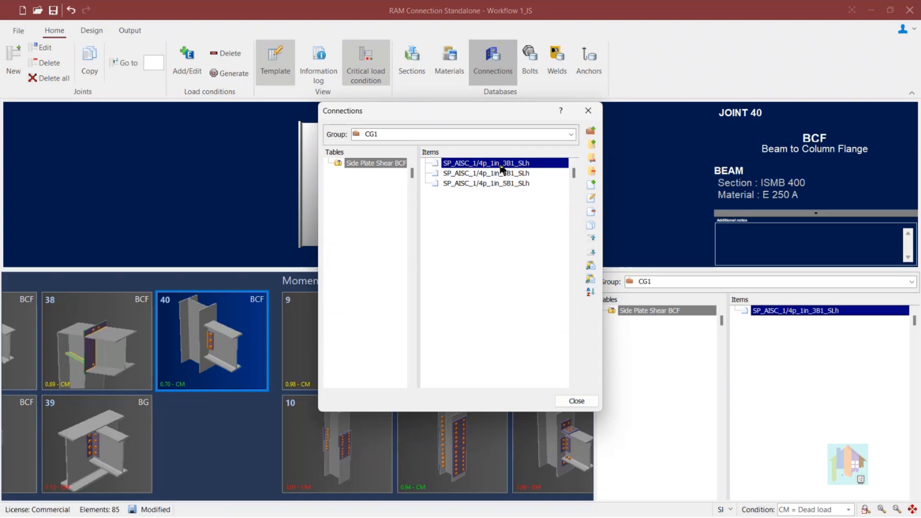
- Examine the SP_AISC_1/4p_1in_5B1_SLh connection in Connection Pad, checking its rows of bolts and 3D model
click(502, 182)
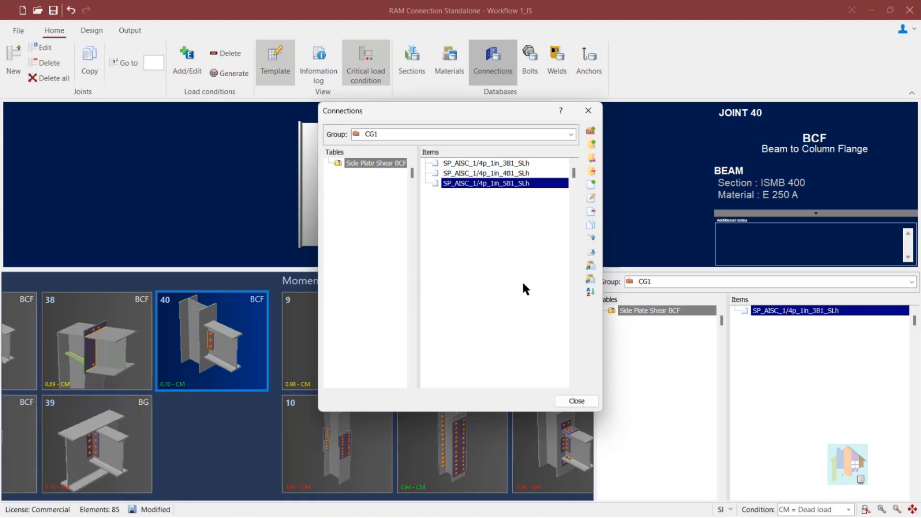
double_click(508, 183)
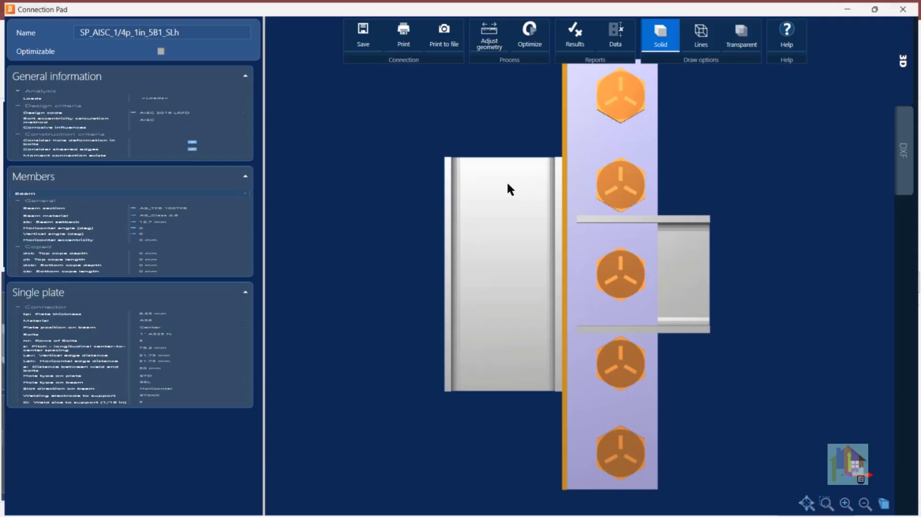
scroll(180, 371, down, 10)
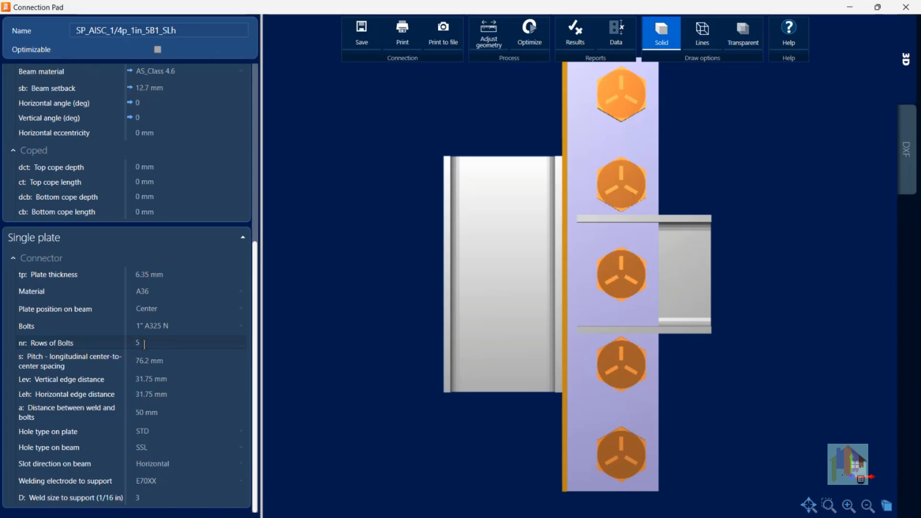
middle_drag(463, 356, 588, 336)
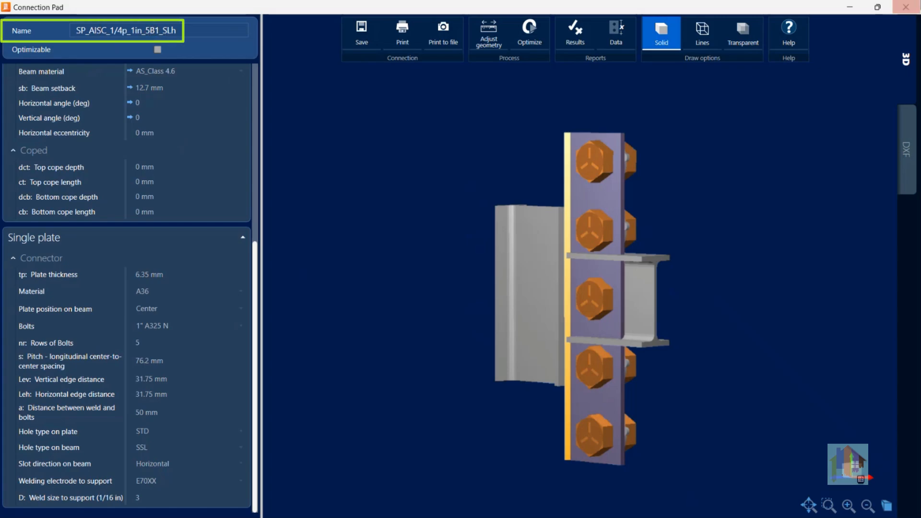
click(905, 7)
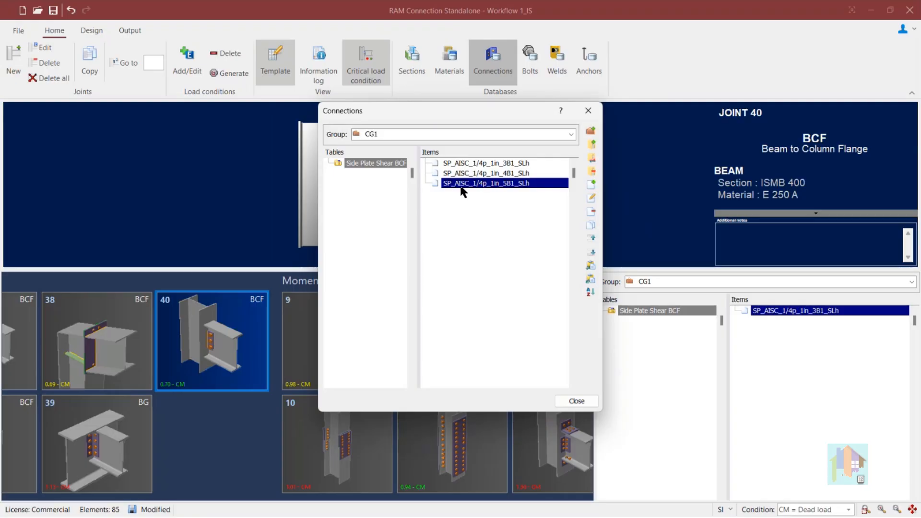
- Close the Connections database and look through the 3B1, 4B1 and 5B1 side plate items listed under group CG1
click(577, 402)
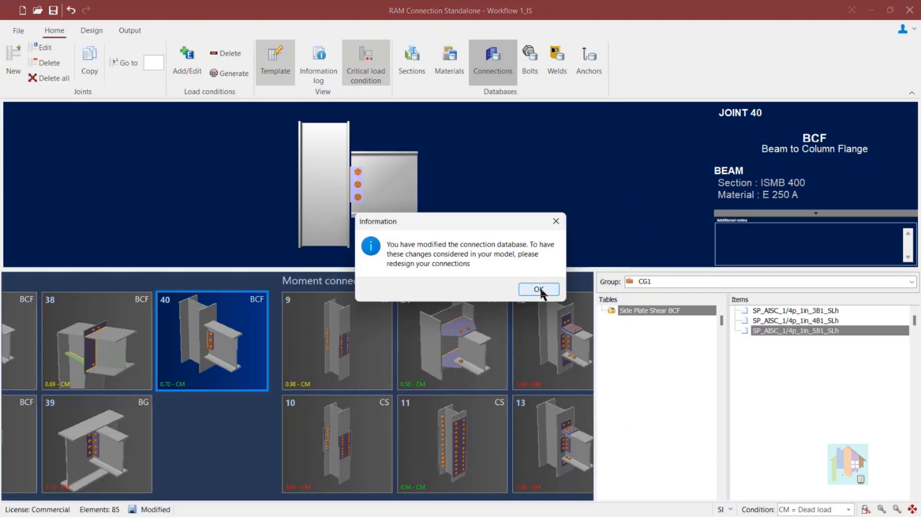
click(540, 289)
click(775, 311)
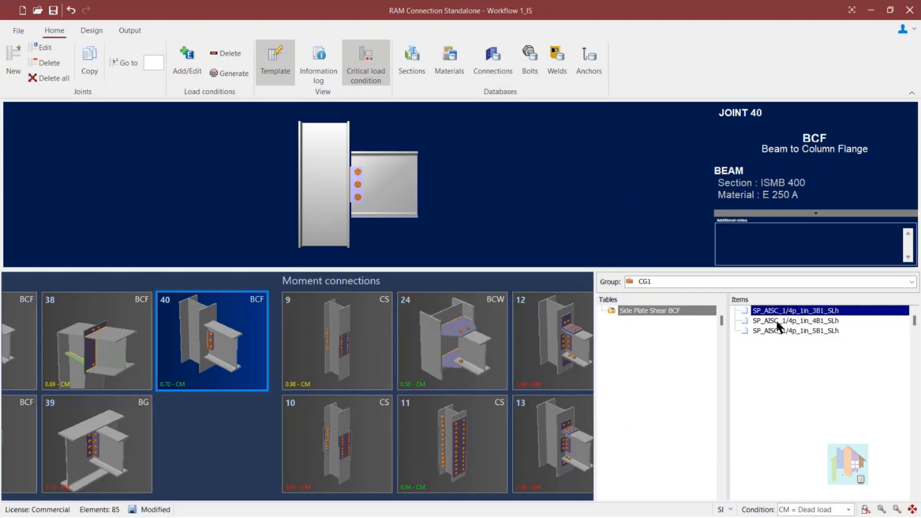
click(777, 331)
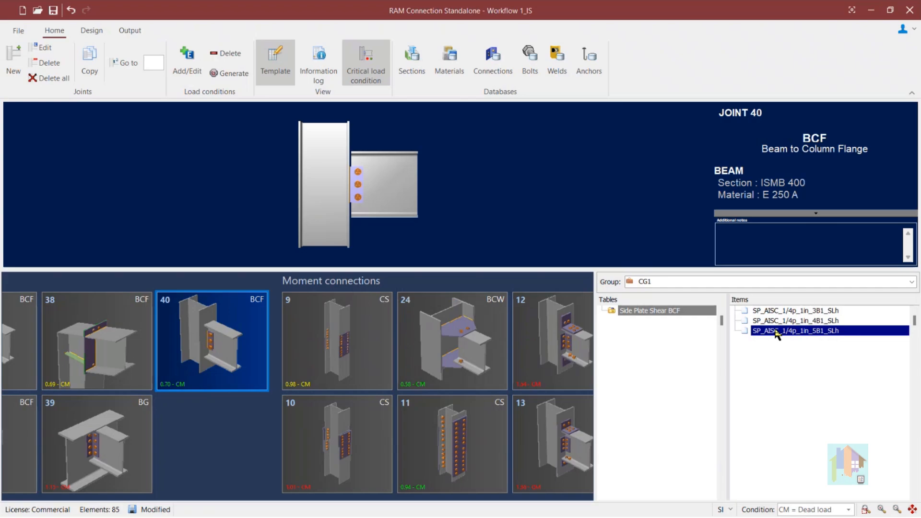
click(658, 311)
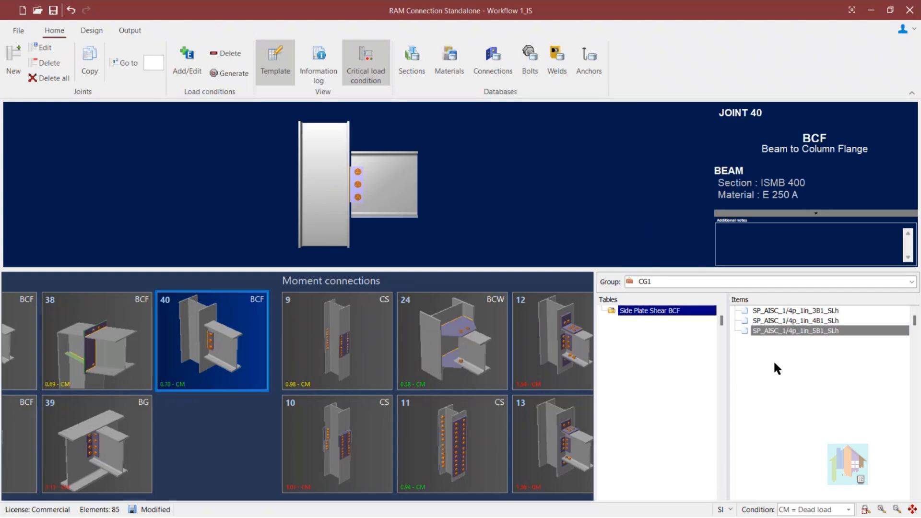
click(810, 311)
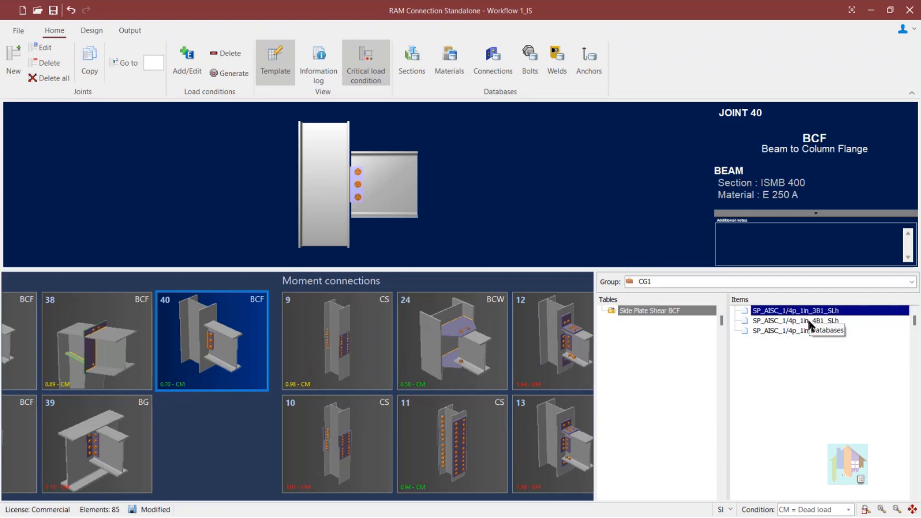
click(808, 320)
click(809, 330)
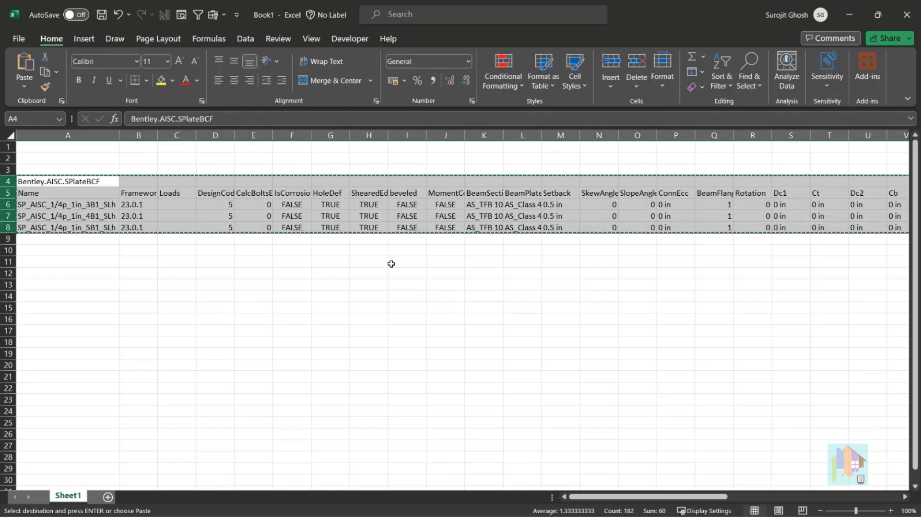
- Back in Excel, clear the copy selection and widen the plateTp column AA
click(391, 264)
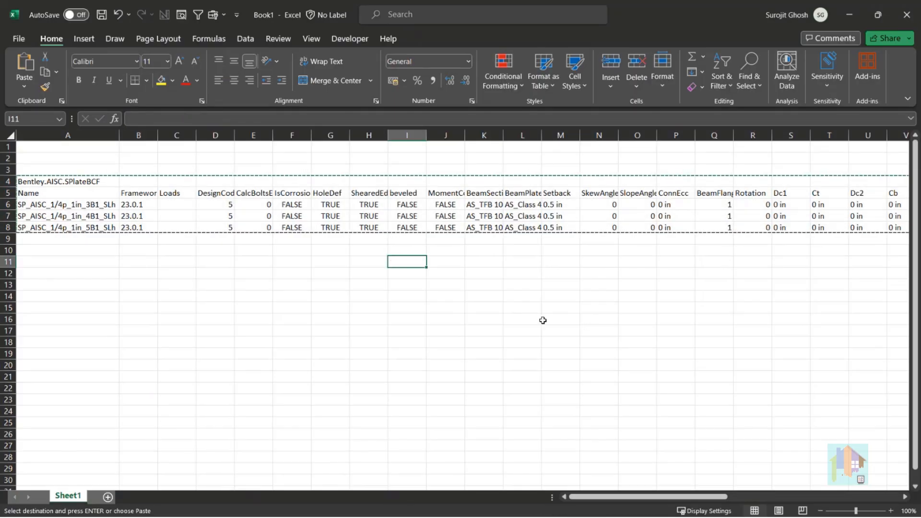
key(Escape)
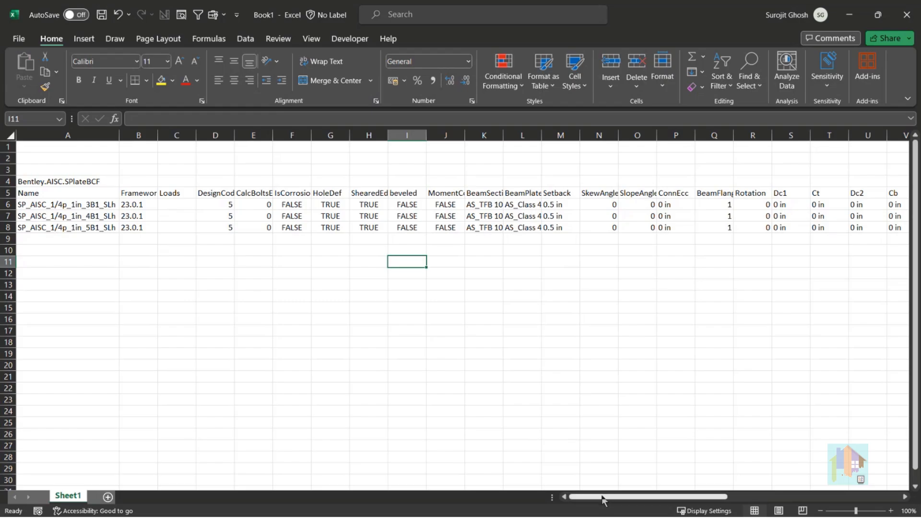
drag(602, 501, 682, 500)
click(652, 203)
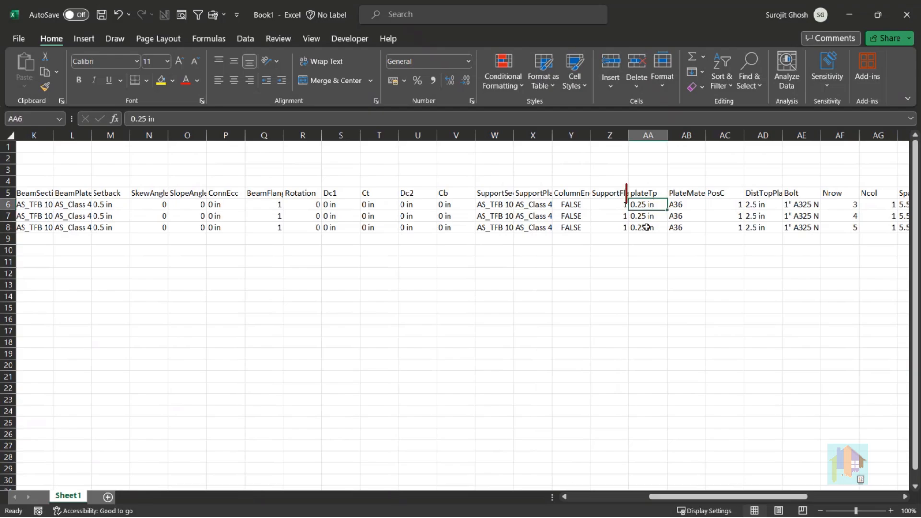
drag(666, 139, 679, 138)
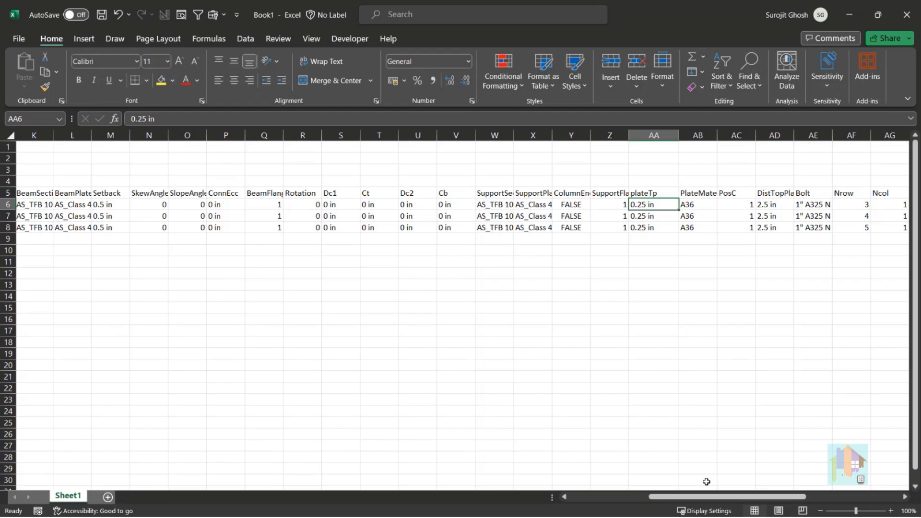
- Duplicate the three connection rows 6 to 8 into rows 9 to 11
drag(692, 498, 609, 499)
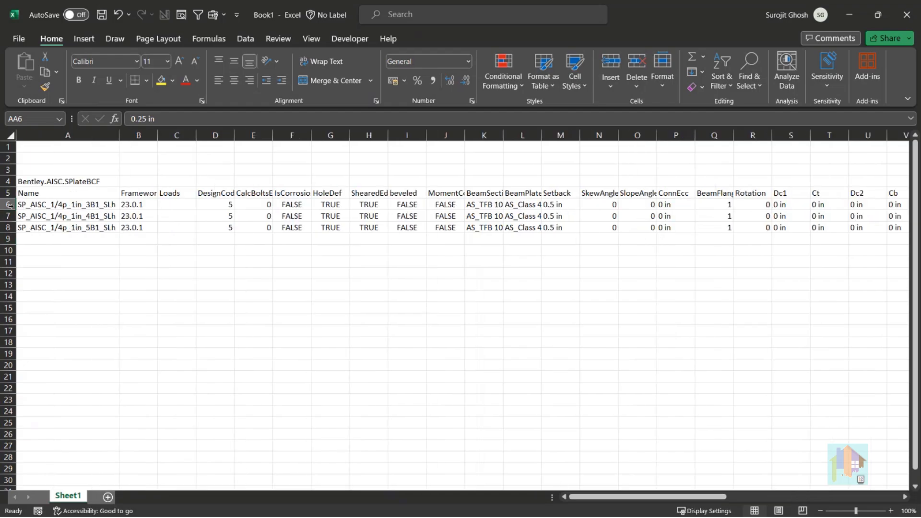
drag(7, 205, 7, 228)
key(ctrl+c)
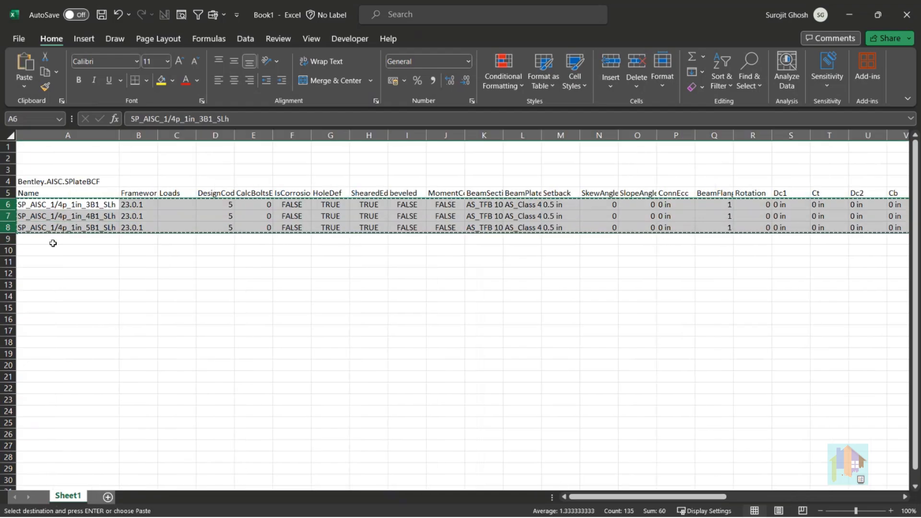
click(51, 239)
key(ctrl+v)
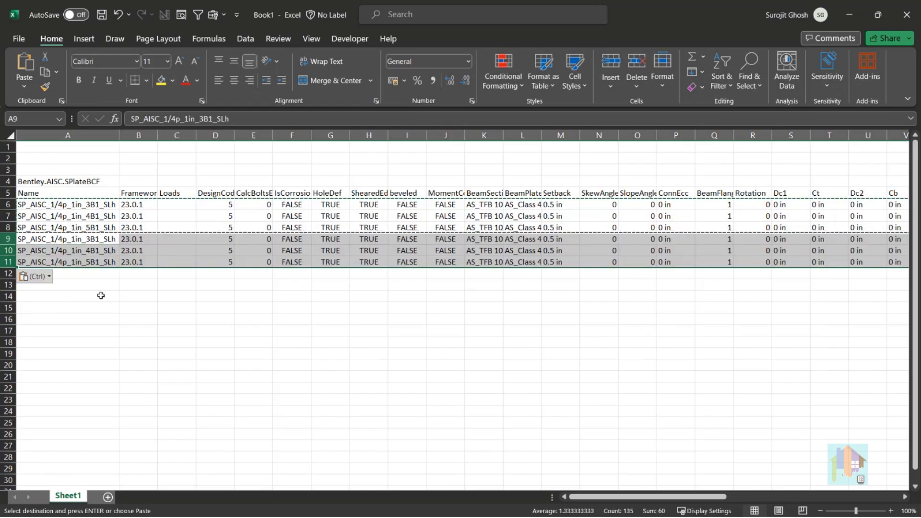
key(Escape)
- Rename the connections in rows 9 to 11 as SP_AISC_1/2p_1in_3B1_SLh, SP_AISC_1/2p_1in_4B1_SLh and SP_AISC_1/2p_1in_5B1_SLh
double_click(62, 239)
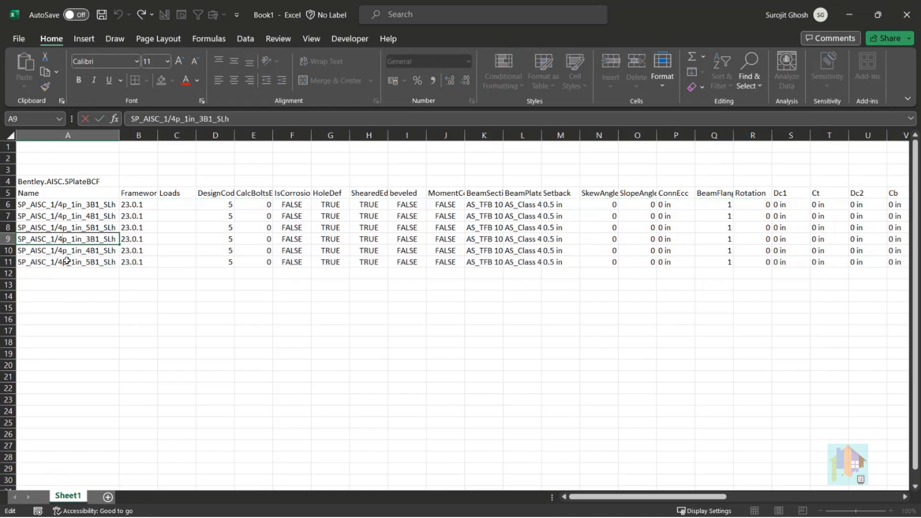
key(BackSpace)
text(2)
double_click(61, 251)
key(BackSpace)
text(2)
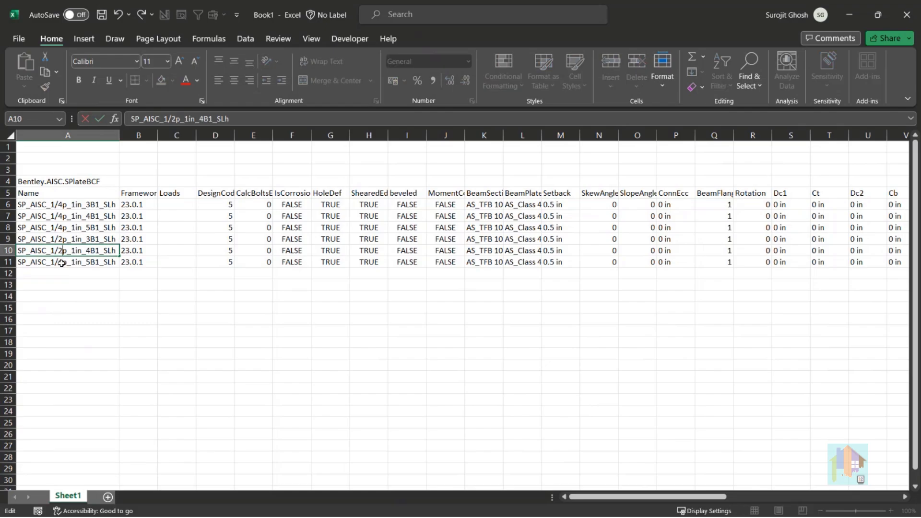
double_click(62, 263)
key(BackSpace)
text(2)
click(88, 284)
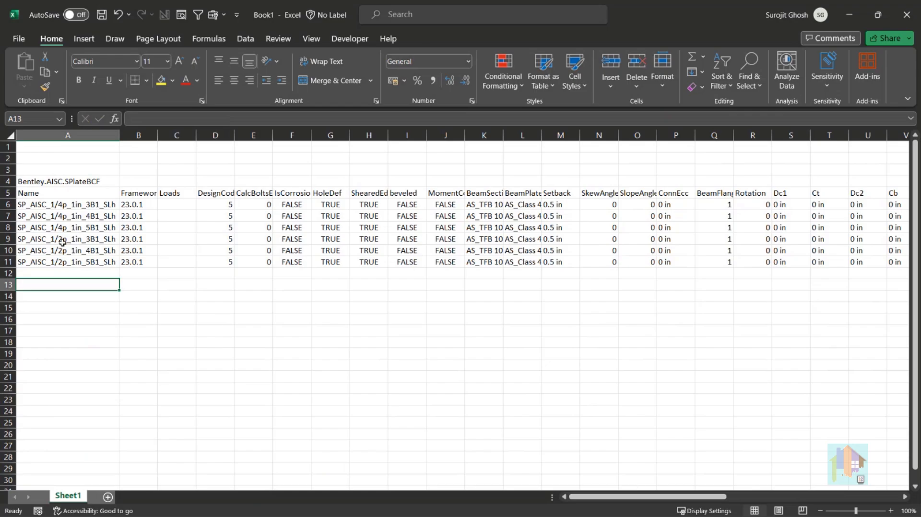
- Set the plate thickness plateTp to 0.5 in for the three 1/2p connections in rows 9 to 11
drag(63, 243, 67, 263)
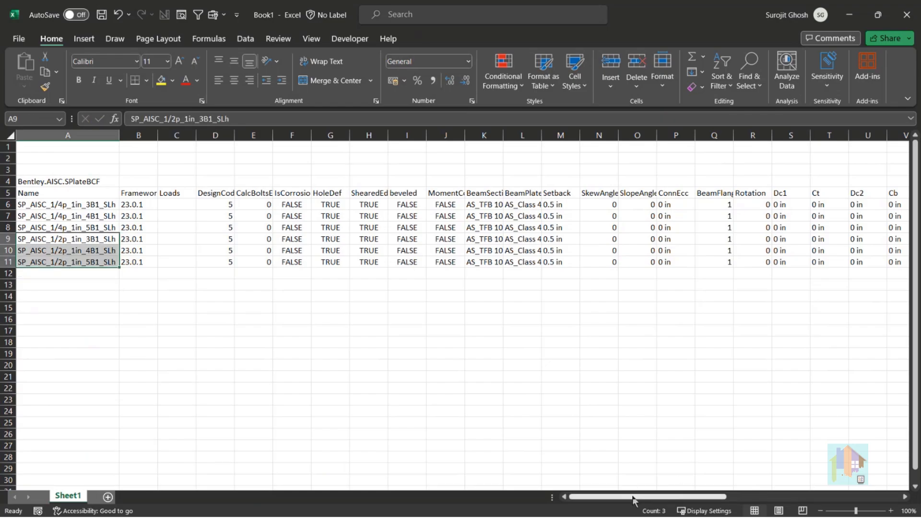
drag(634, 501, 715, 510)
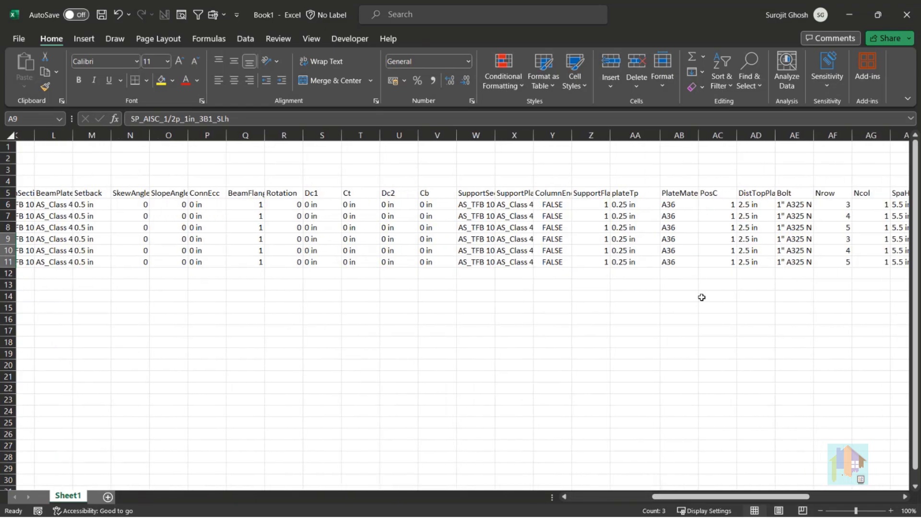
click(619, 241)
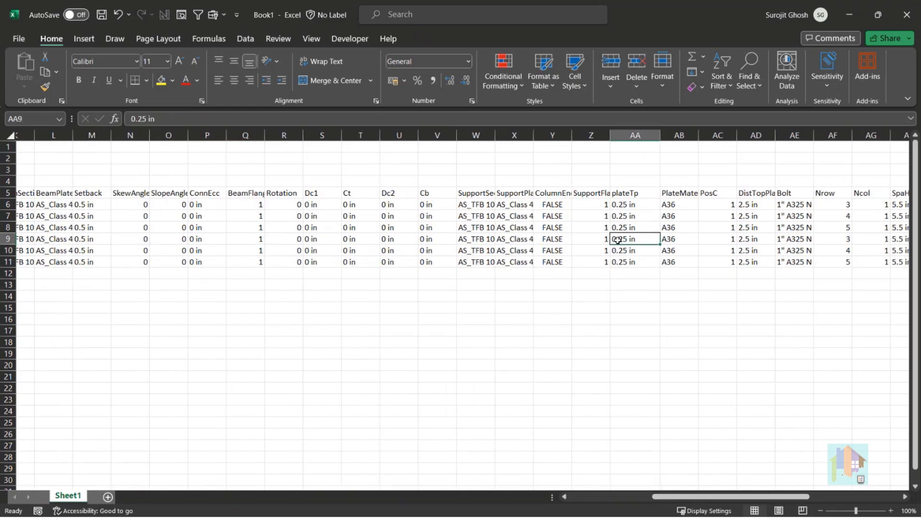
double_click(620, 238)
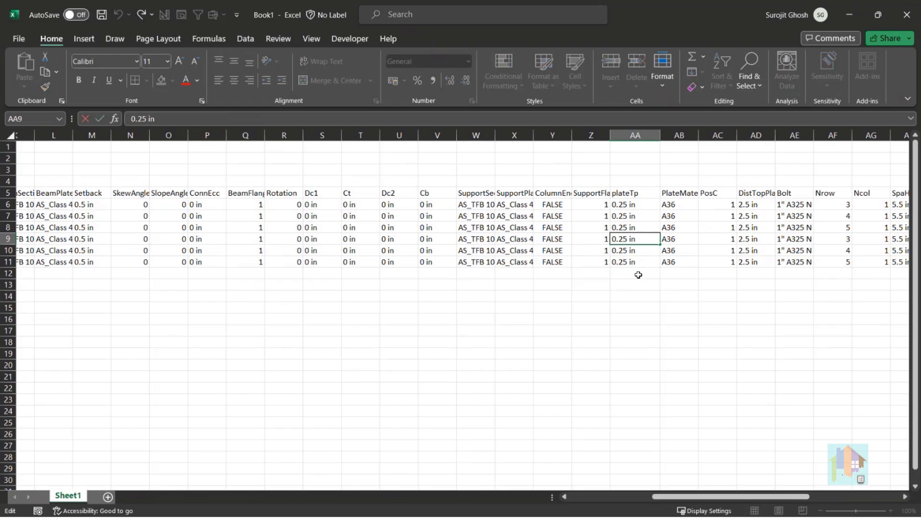
key(Delete)
double_click(620, 251)
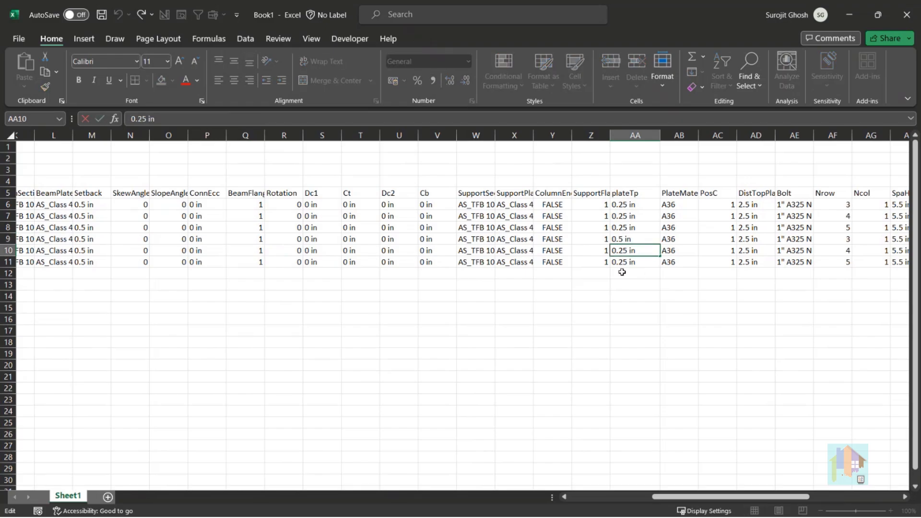
key(Delete)
double_click(621, 262)
key(Delete)
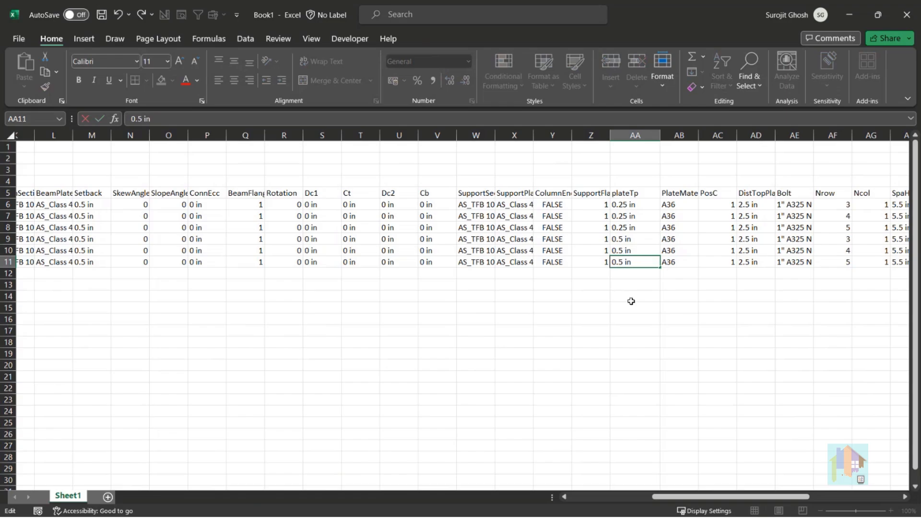
click(632, 306)
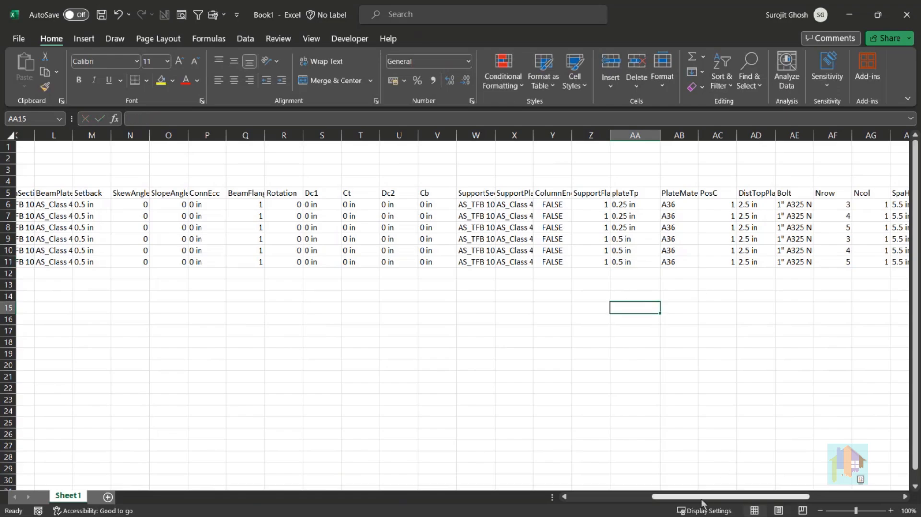
drag(630, 208, 621, 263)
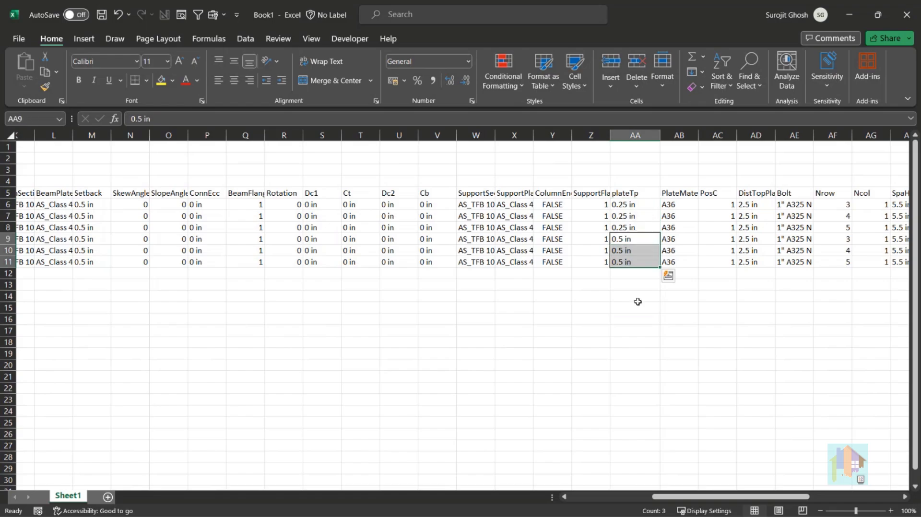
- Copy the whole connection table, rows 4 to 11, including the Bentley.AISC.SPlateBCF title and header rows
drag(699, 498, 615, 500)
drag(9, 182, 8, 262)
key(ctrl+c)
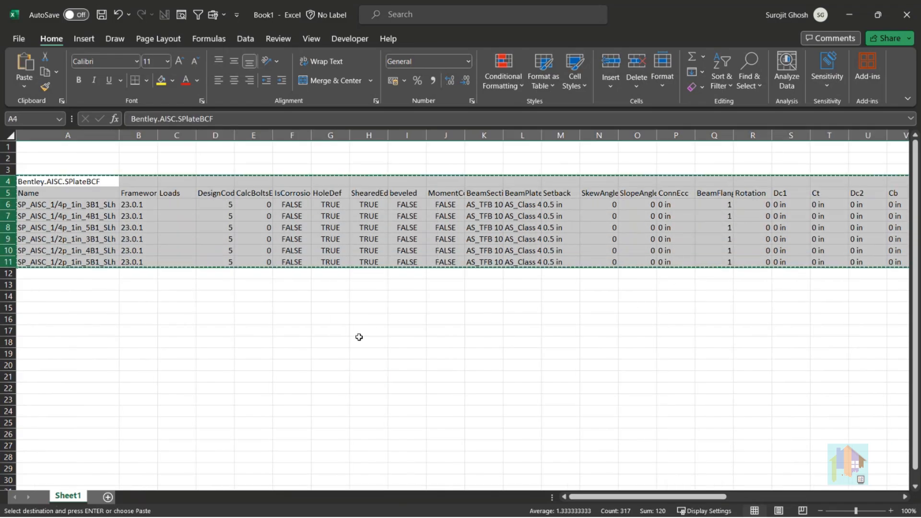
- Switch to RAM Connection and paste the clipboard items into the Side Plate Shear BCF table of group CG1 in the Connections database
click(202, 515)
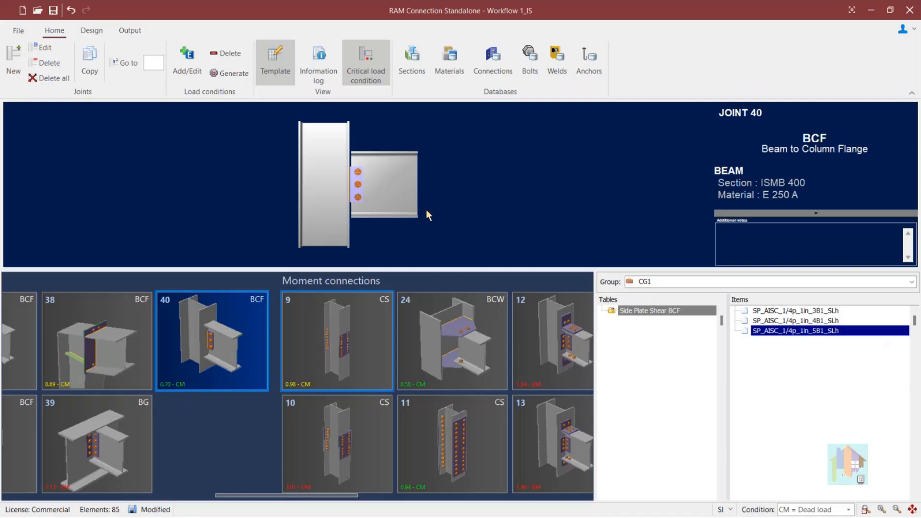
click(499, 60)
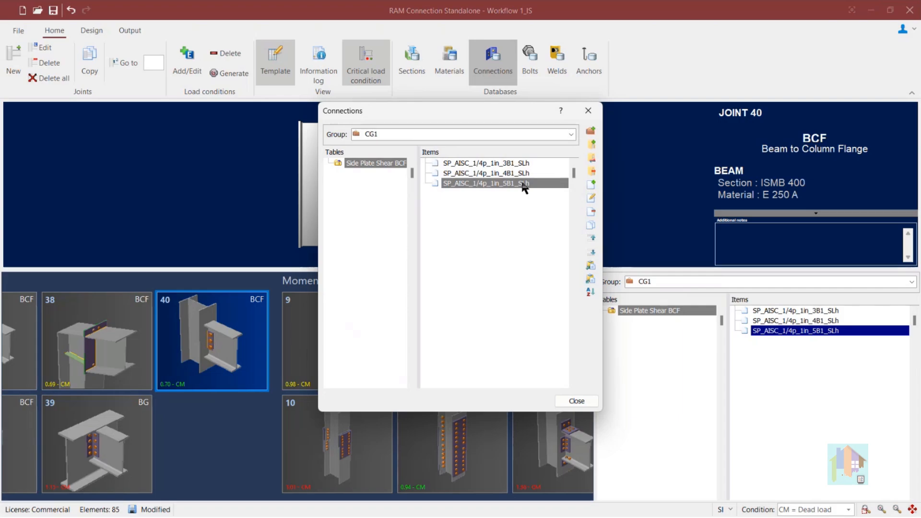
click(590, 278)
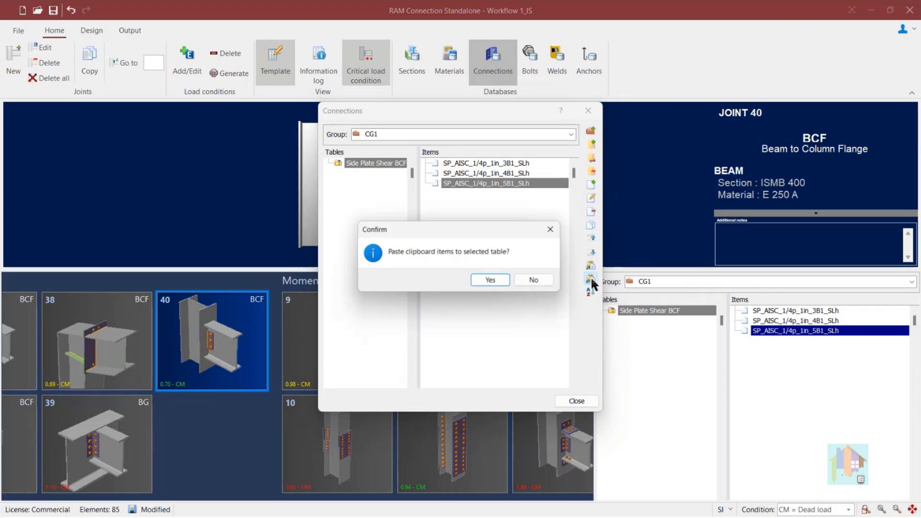
click(487, 282)
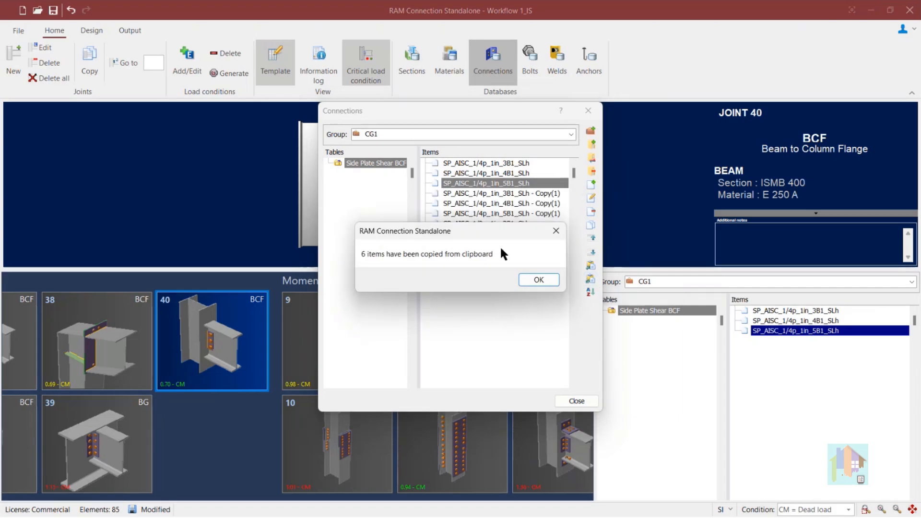
click(532, 277)
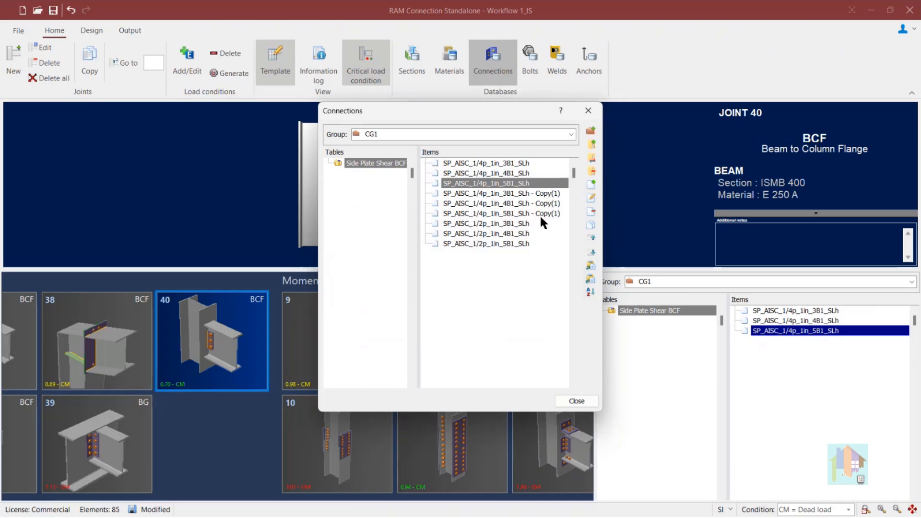
- Delete the duplicate 5B1, 4B1 and 3B1 items of the 1/4p series whose names end in Copy(1)
click(540, 214)
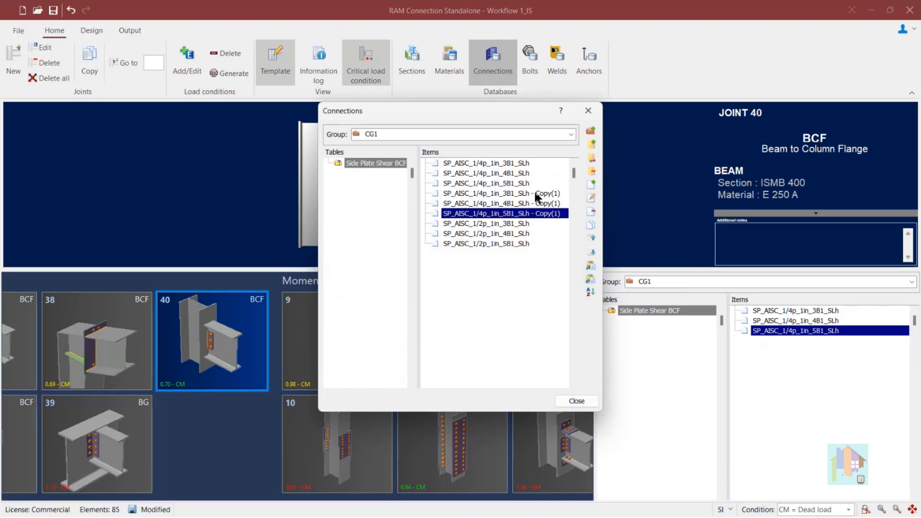
click(592, 212)
key(Return)
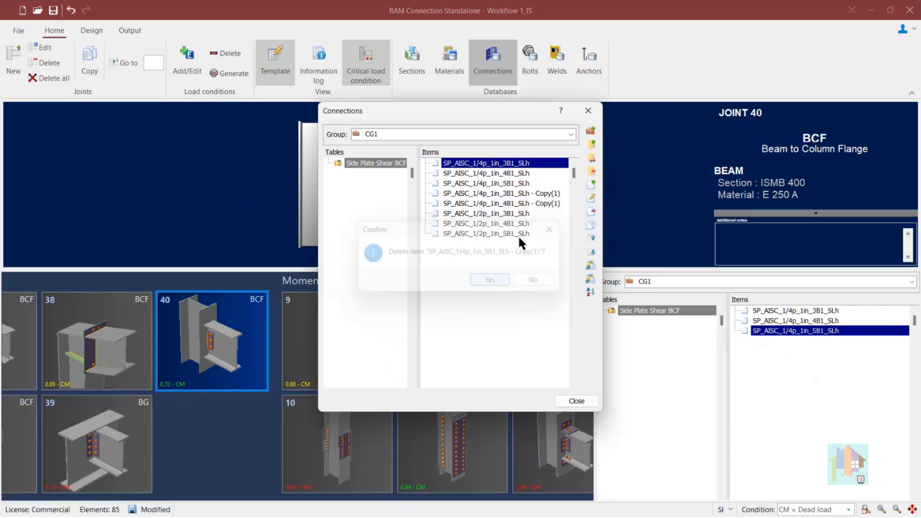
click(528, 204)
click(592, 213)
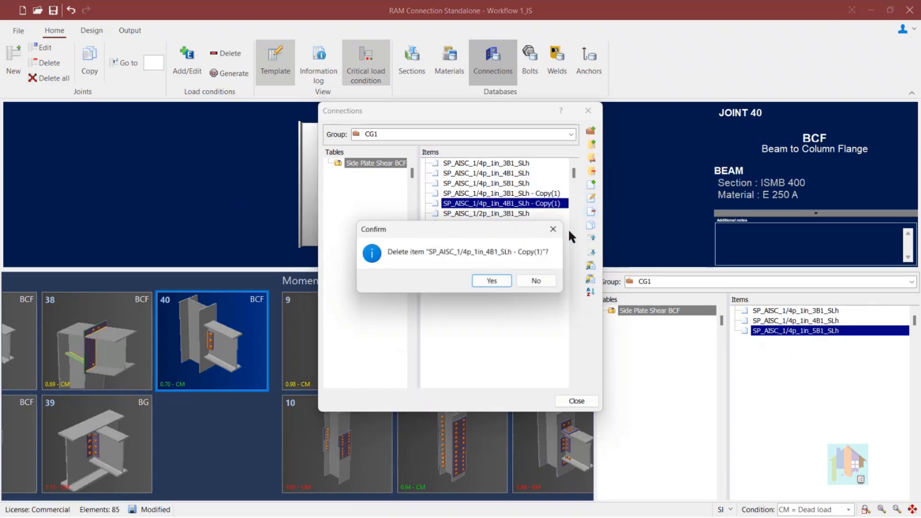
click(487, 283)
click(533, 193)
click(592, 212)
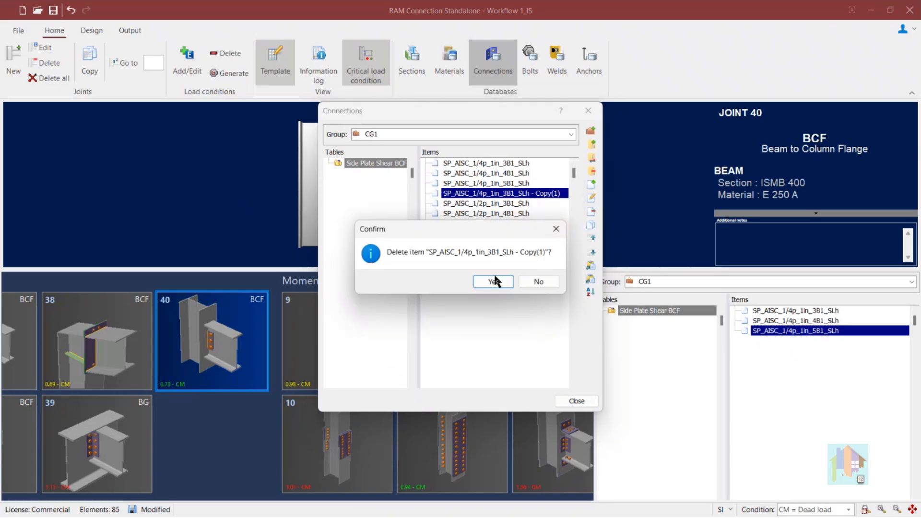
click(495, 281)
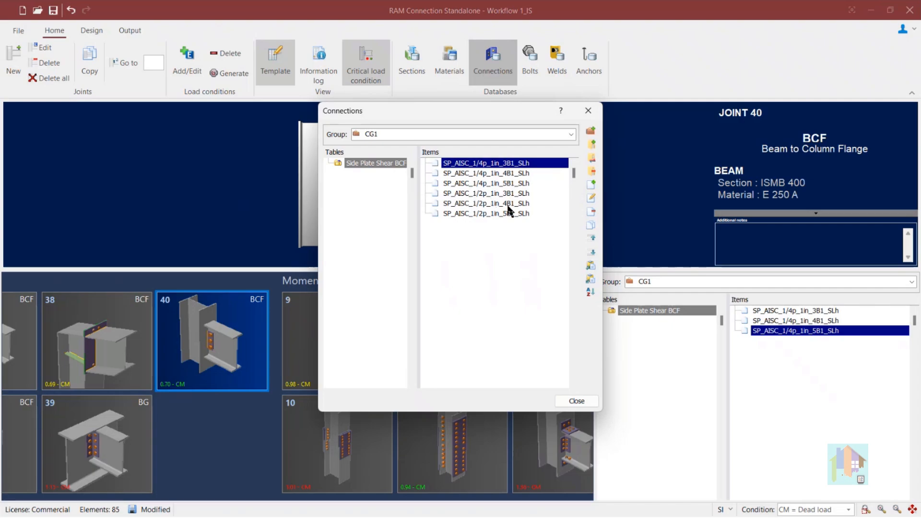
- Open SP_AISC_1/2p_1in_4B1_SLh, check its single plate thickness and rows of bolts, and close the Connection Pad
double_click(493, 204)
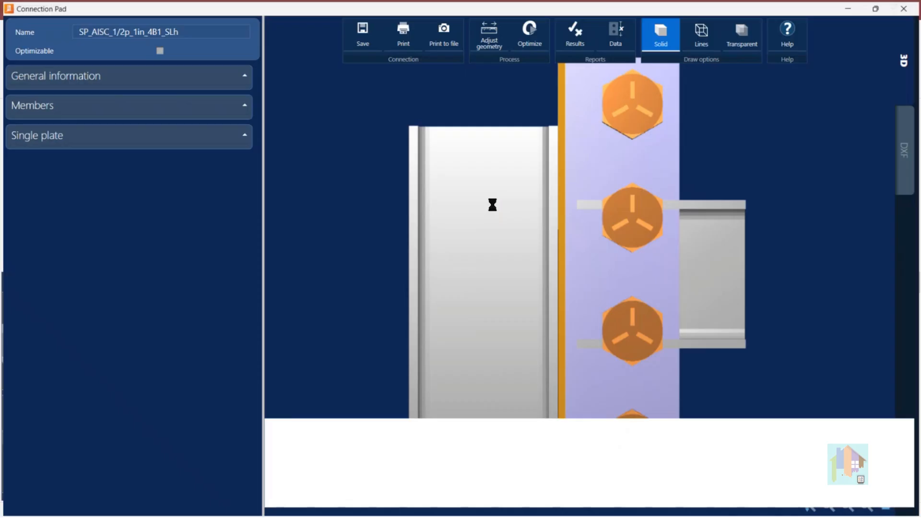
scroll(208, 362, down, 5)
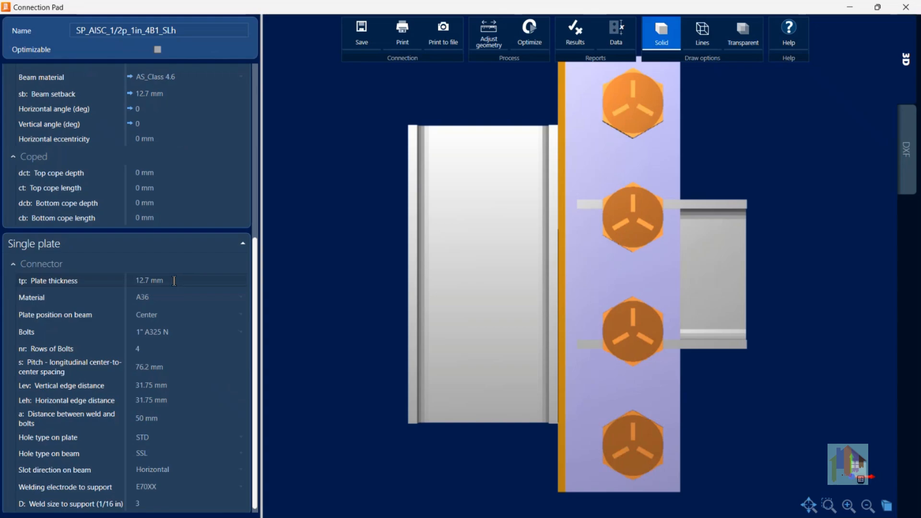
scroll(192, 336, down, 1)
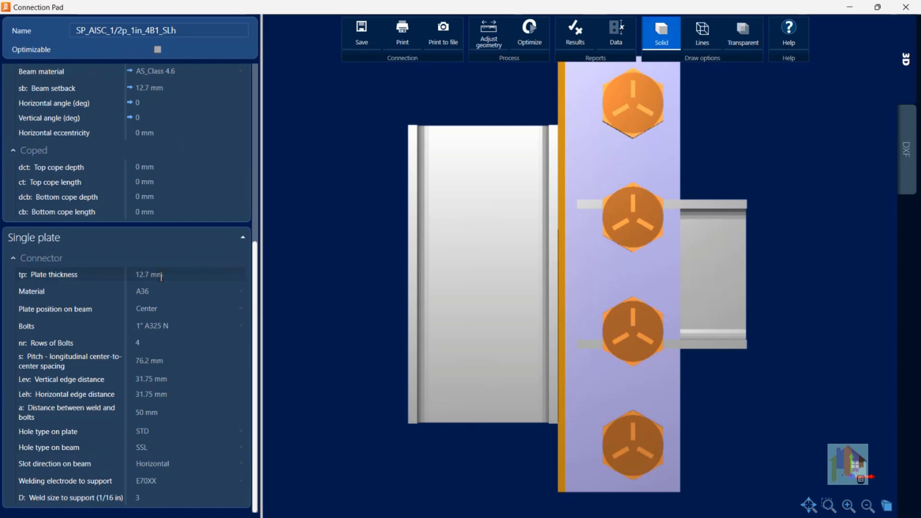
scroll(183, 364, up, 4)
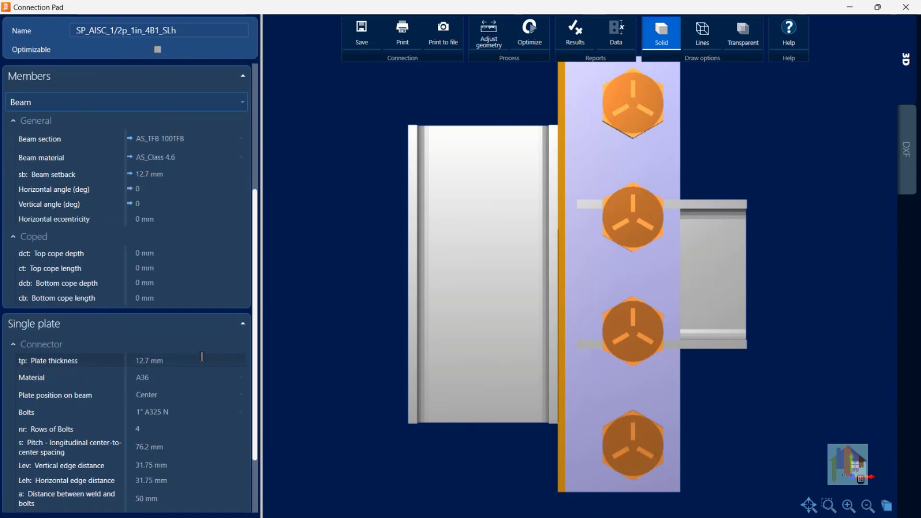
click(906, 7)
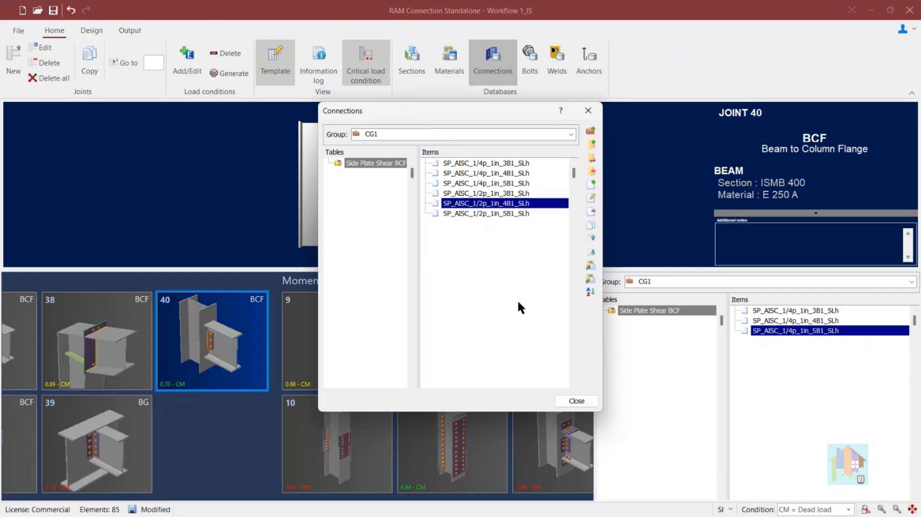
- Start a new connection table in group CG1 and set its design code to AISC
click(484, 163)
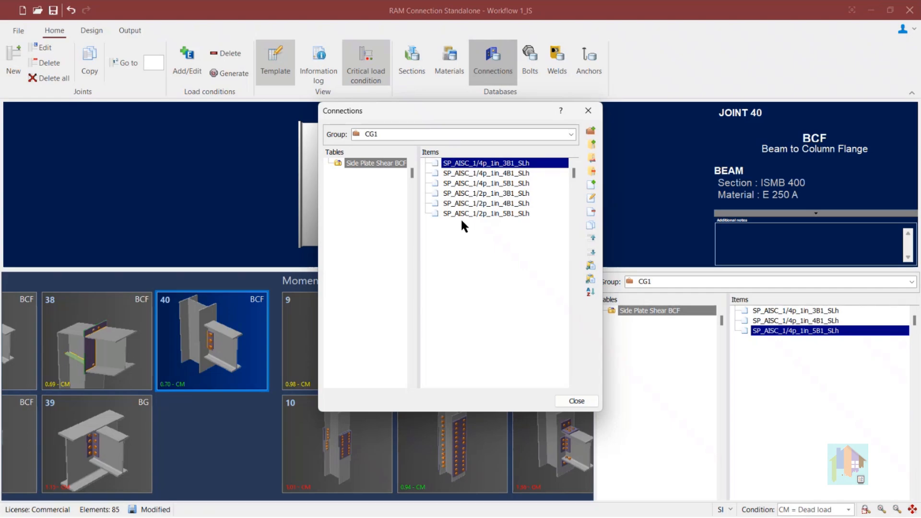
click(383, 165)
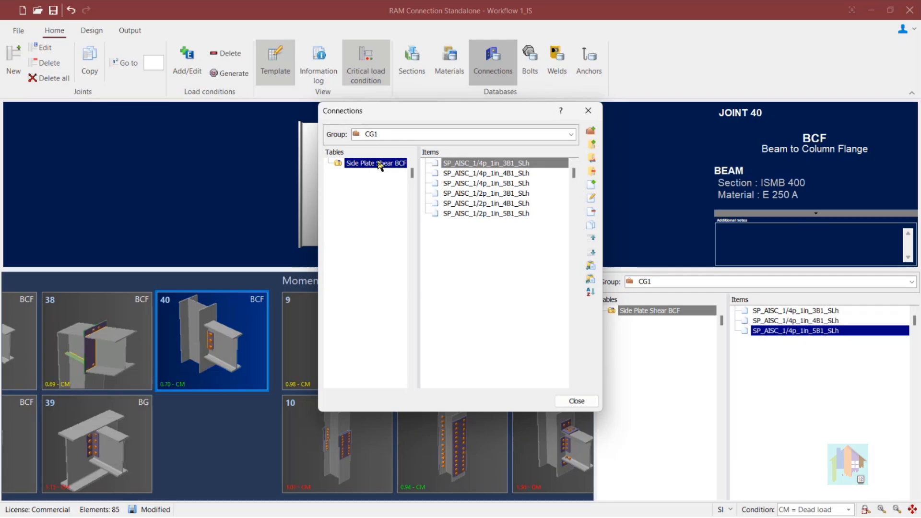
click(592, 143)
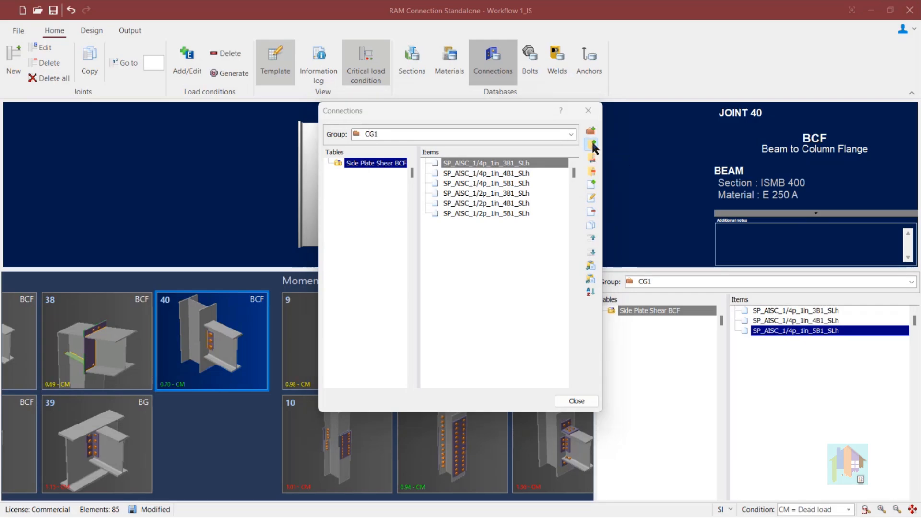
click(358, 210)
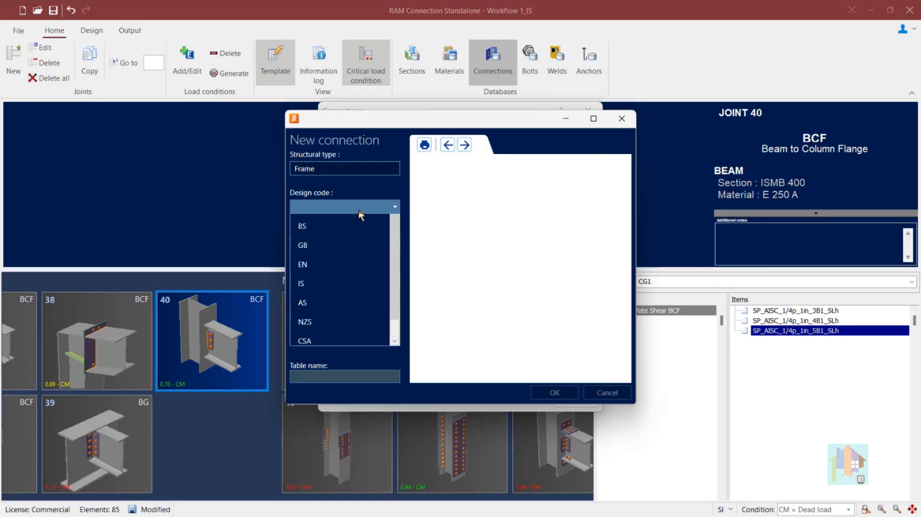
click(345, 226)
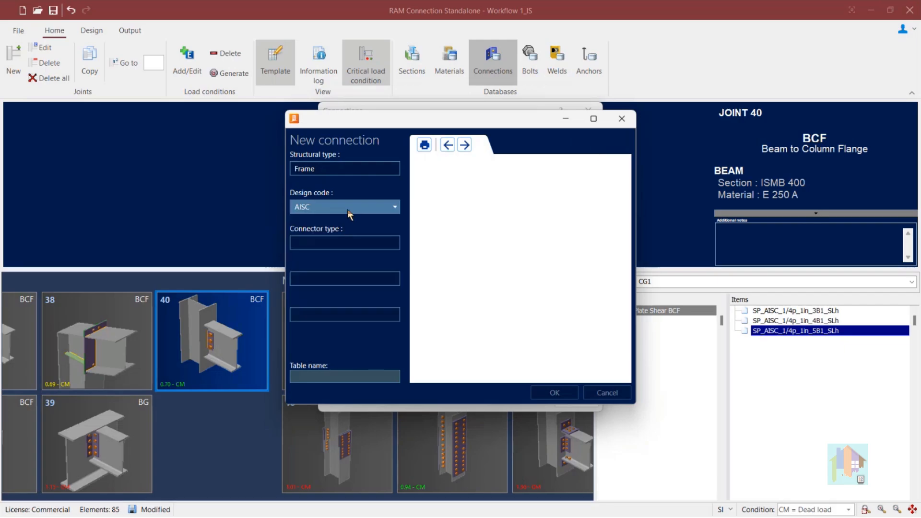
drag(367, 126, 563, 158)
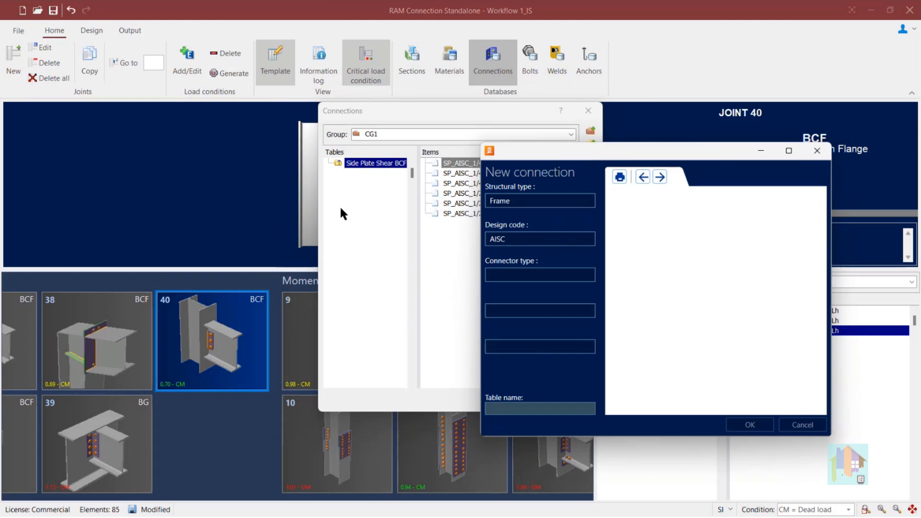
click(525, 239)
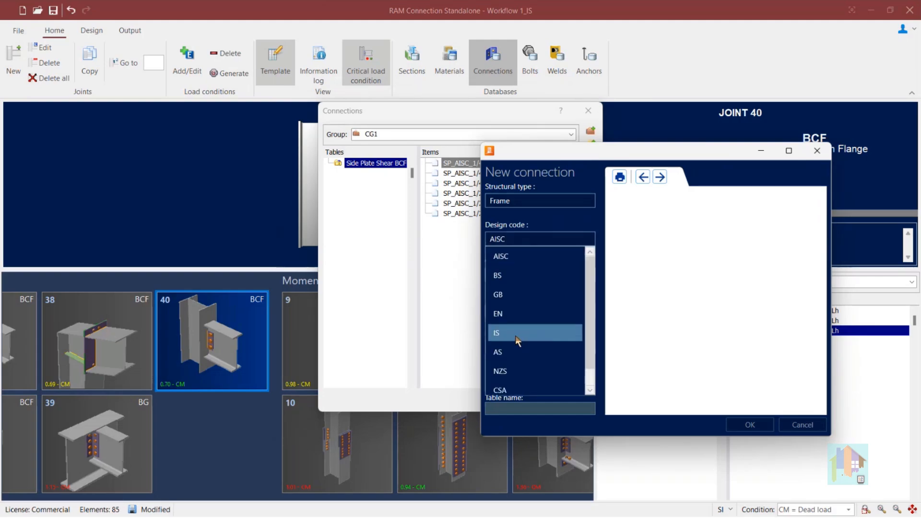
click(517, 257)
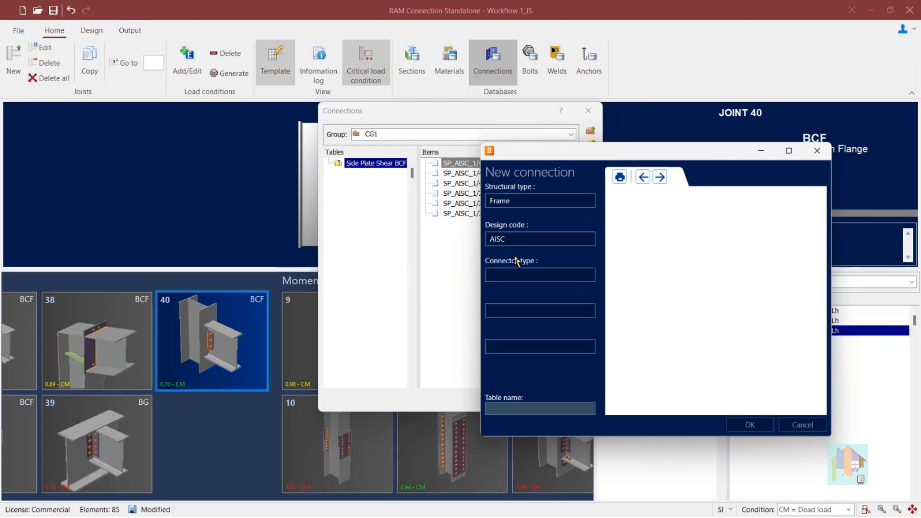
- Define the new table as a Shear connection with joint type Beam - Column web and connector name Single plate
click(518, 276)
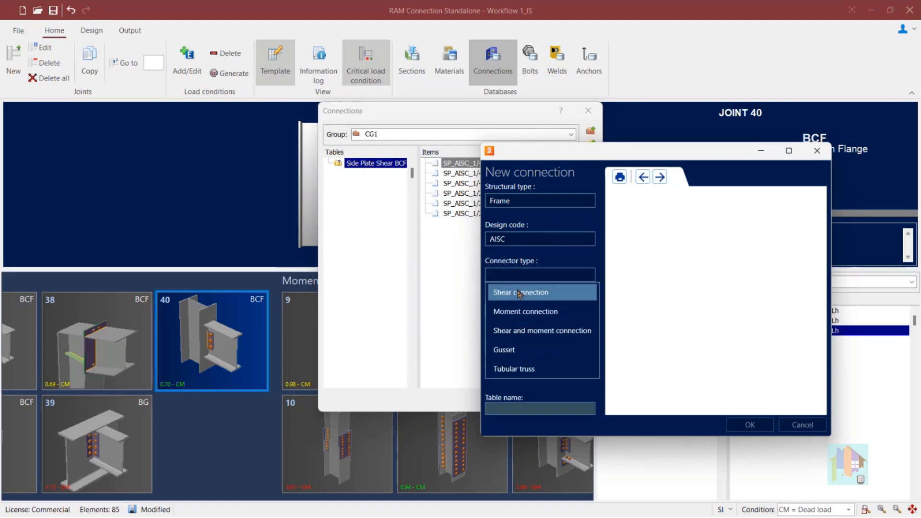
click(519, 298)
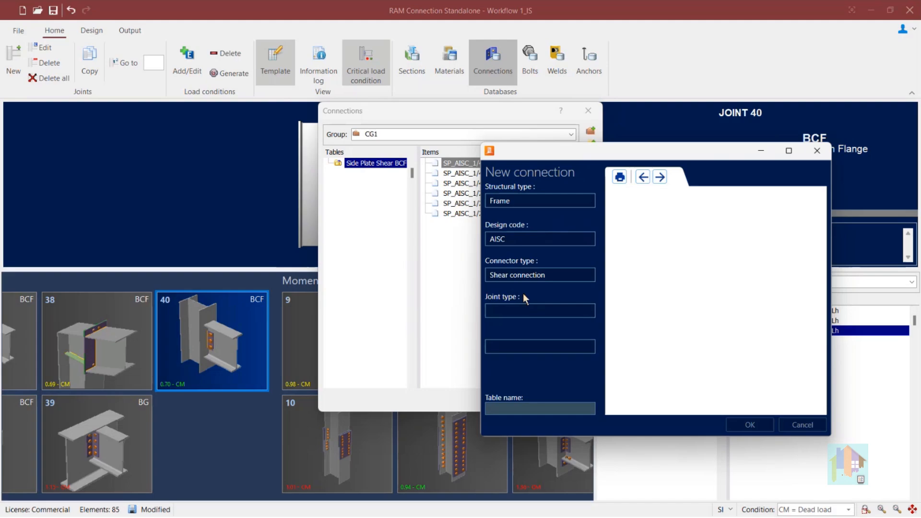
click(516, 312)
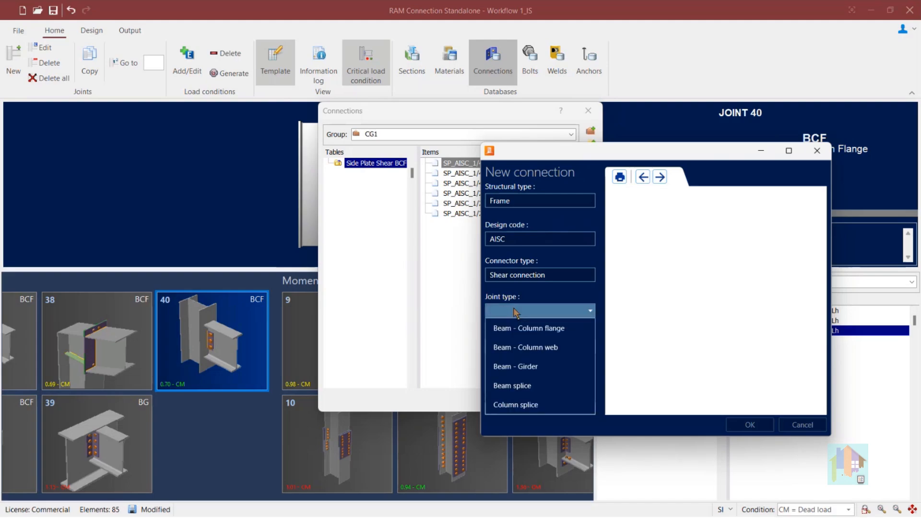
click(523, 348)
click(535, 350)
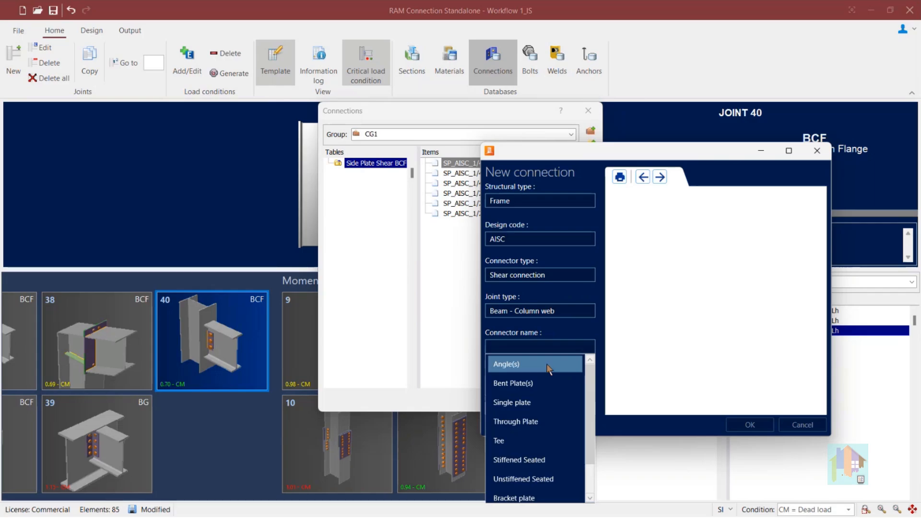
click(550, 366)
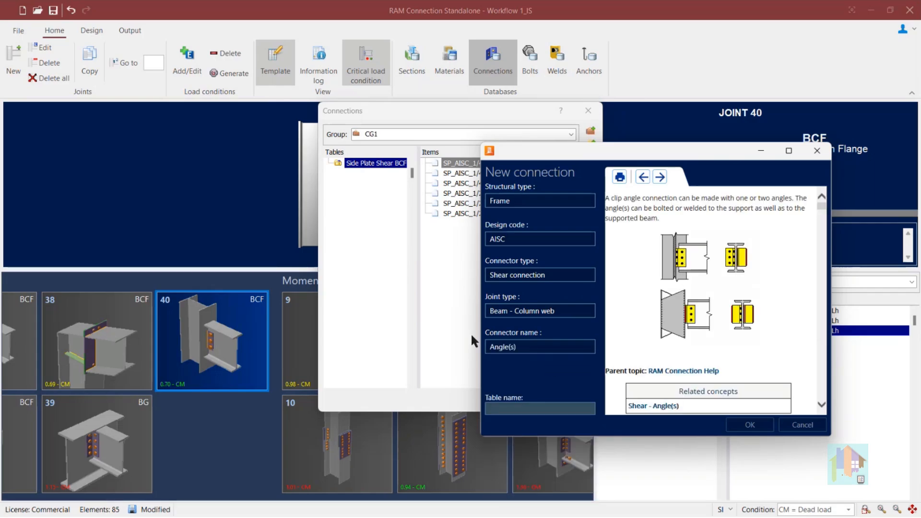
click(520, 347)
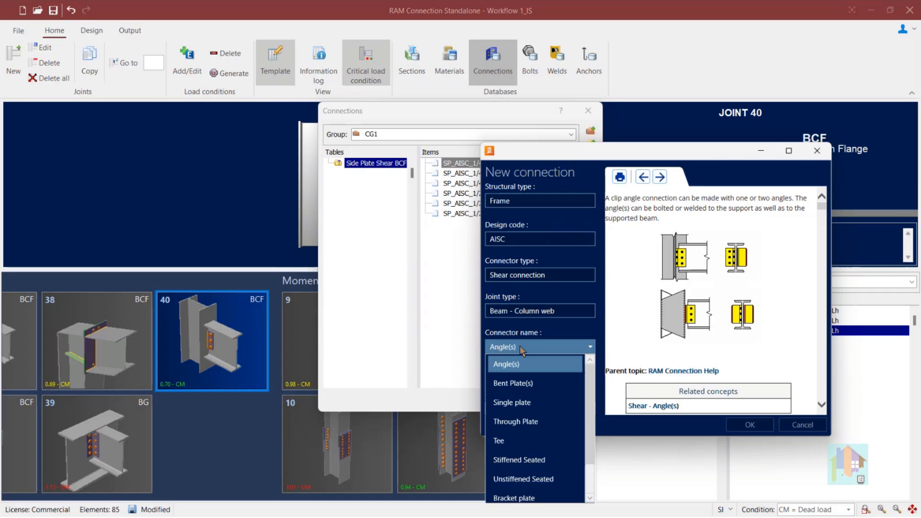
click(523, 403)
- Name the new table SIde Plate Shear BCW std, create it, and widen the table list to show the full name
click(518, 408)
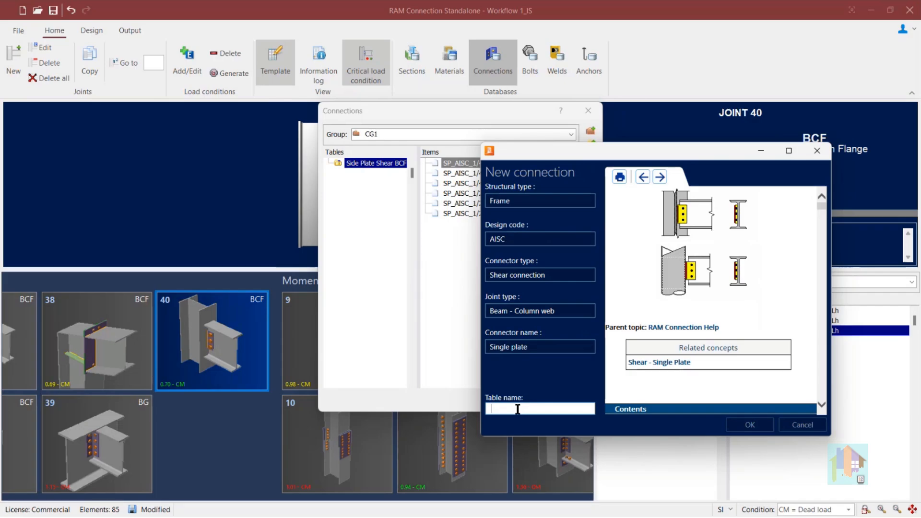
text(Side Plate Shear BC)
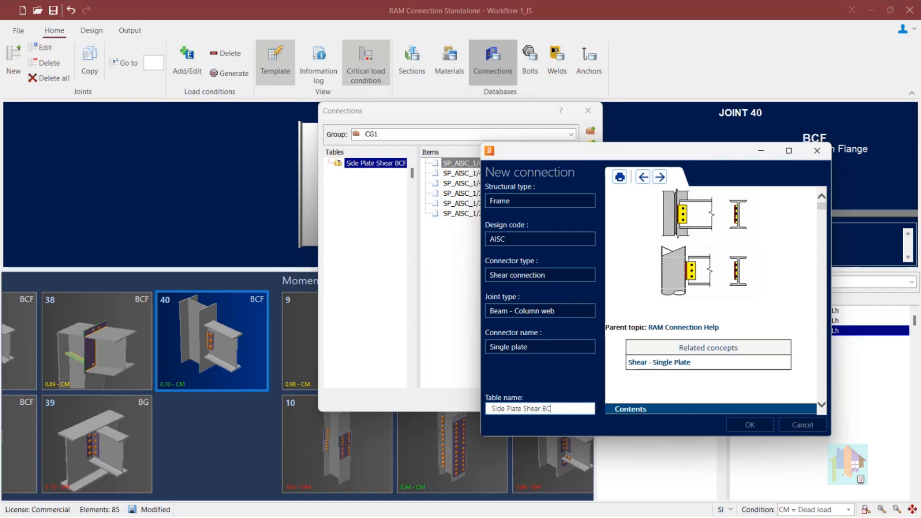
text(W std)
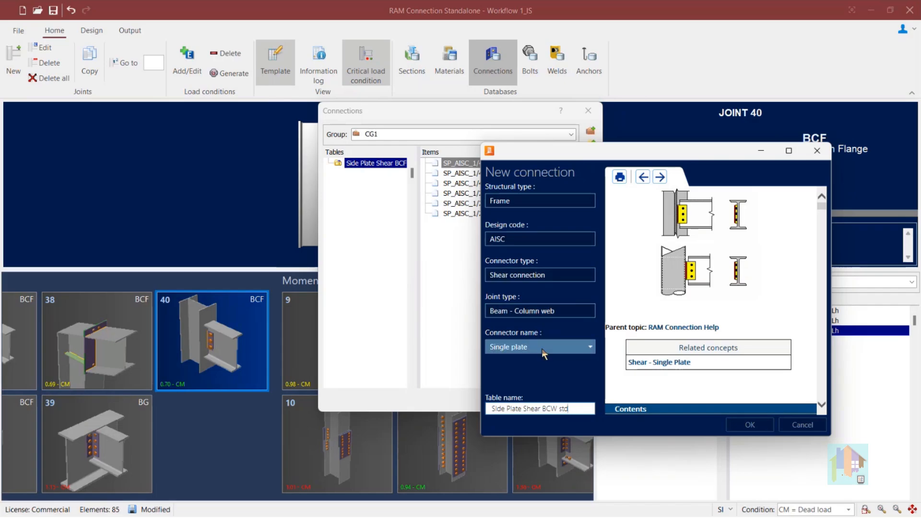
click(752, 424)
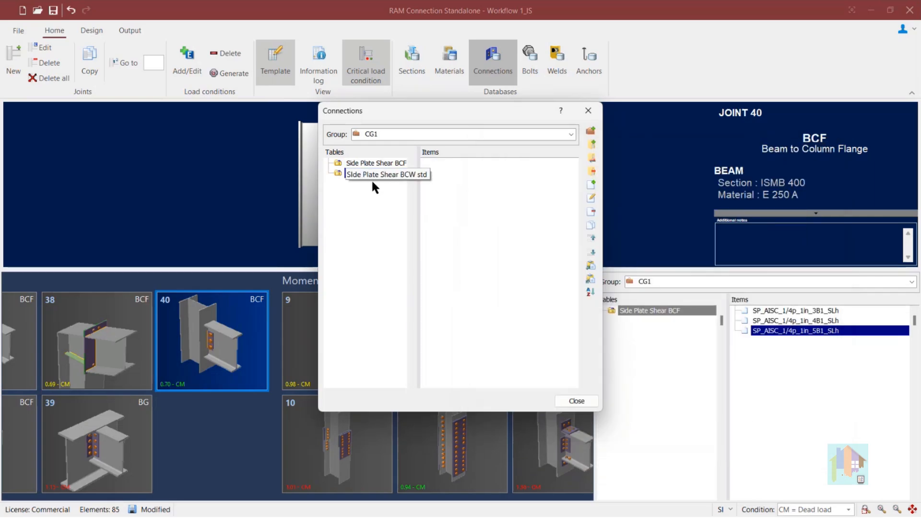
drag(417, 217, 449, 223)
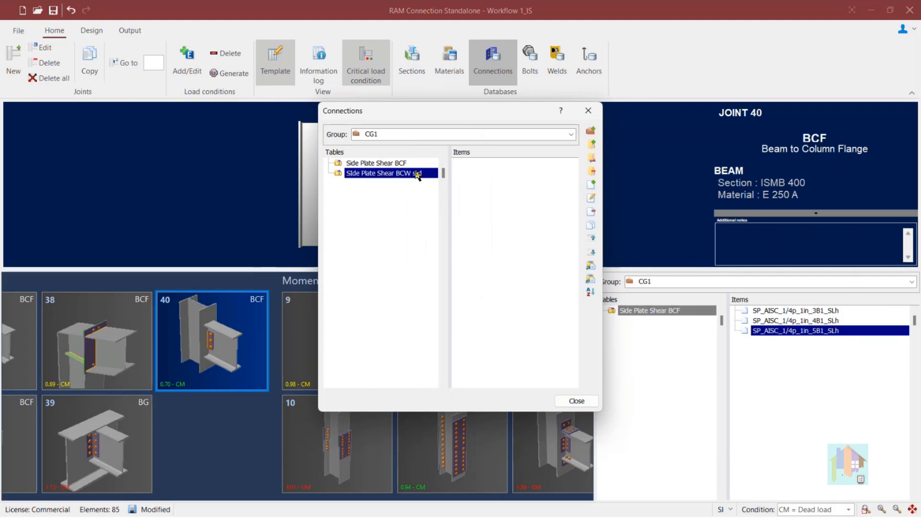
- Copy SP_BCW_1/2PL_3B1 from the Single Plate BCW table of the United States group to the clipboard
click(417, 134)
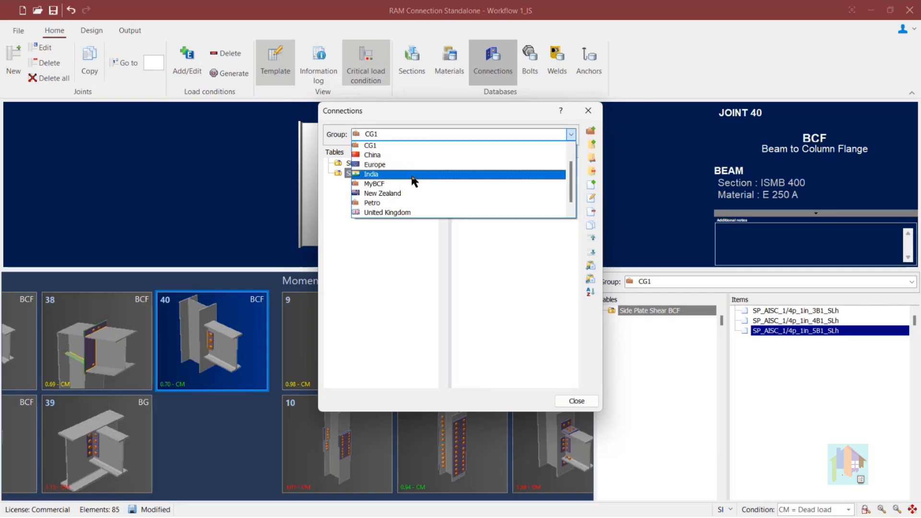
scroll(410, 180, down, 1)
click(403, 213)
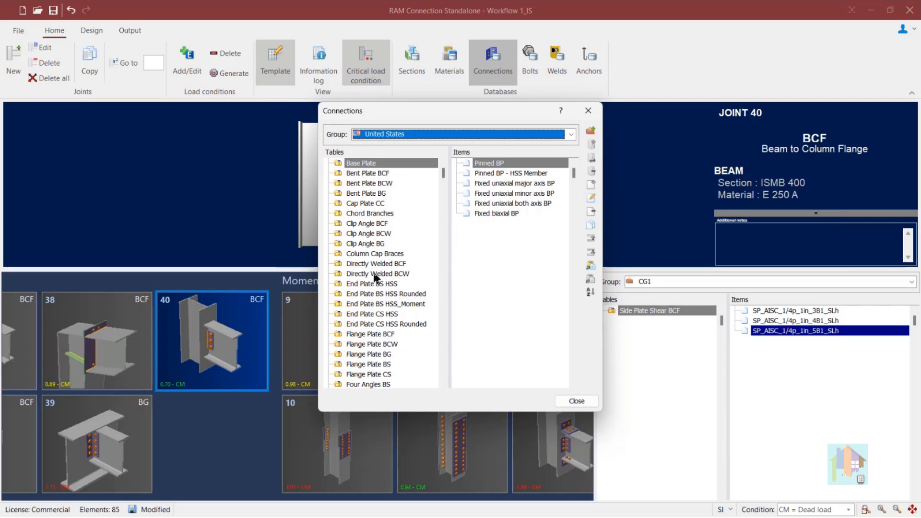
scroll(378, 296, down, 3)
scroll(377, 297, down, 6)
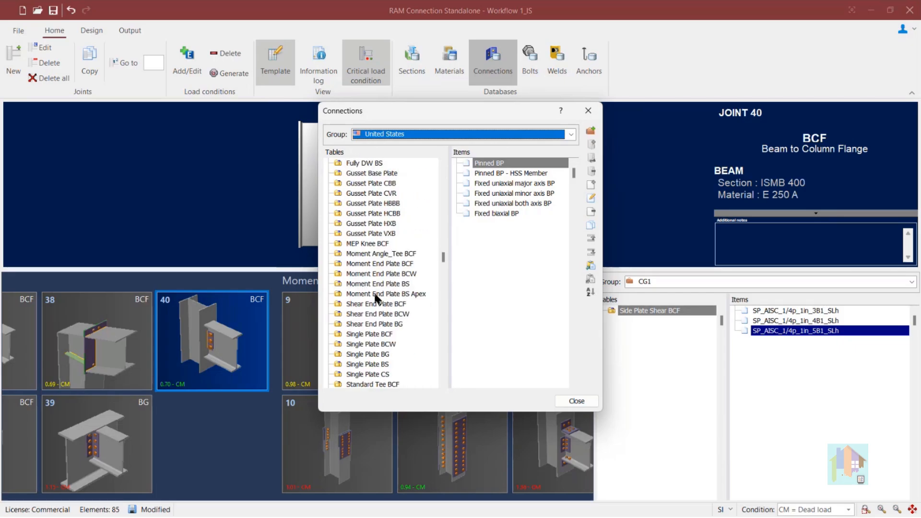
click(383, 315)
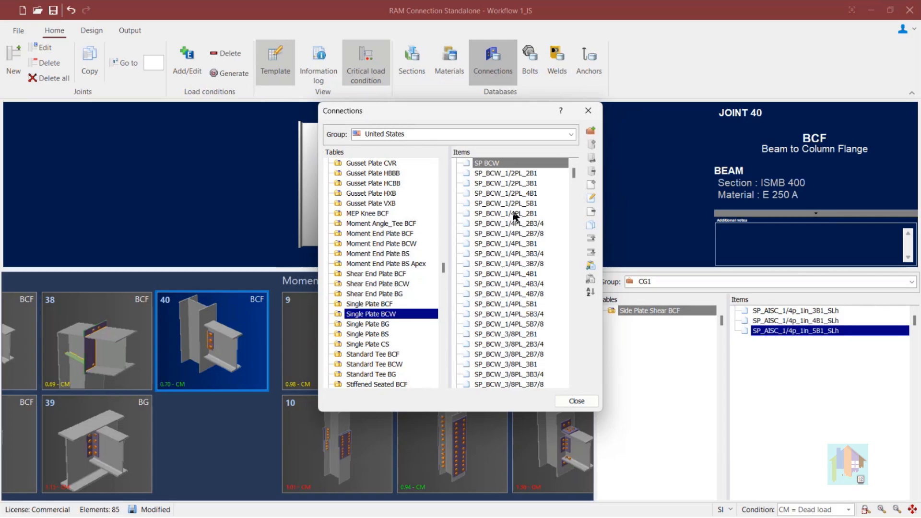
click(507, 185)
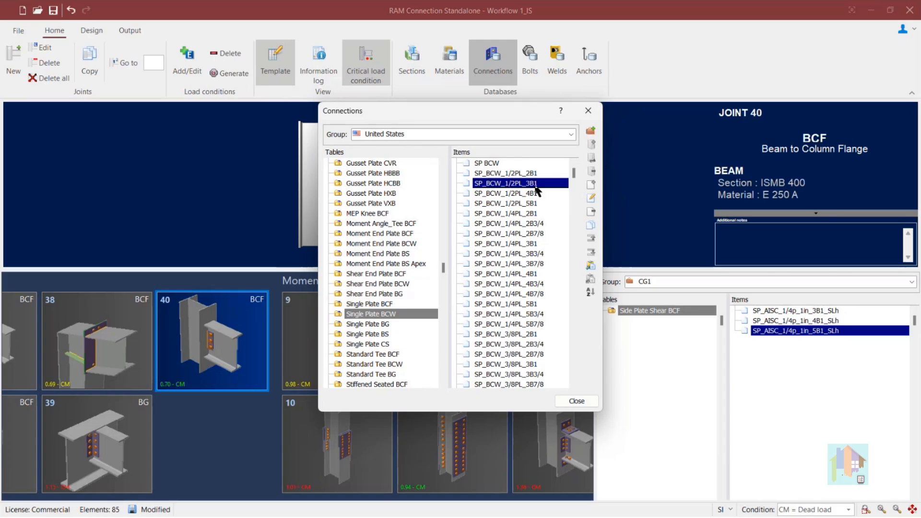
click(591, 225)
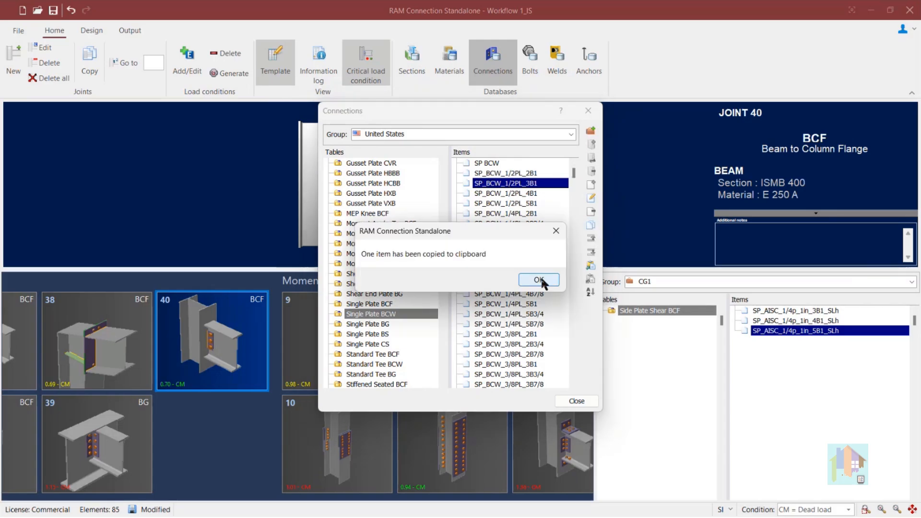
click(541, 280)
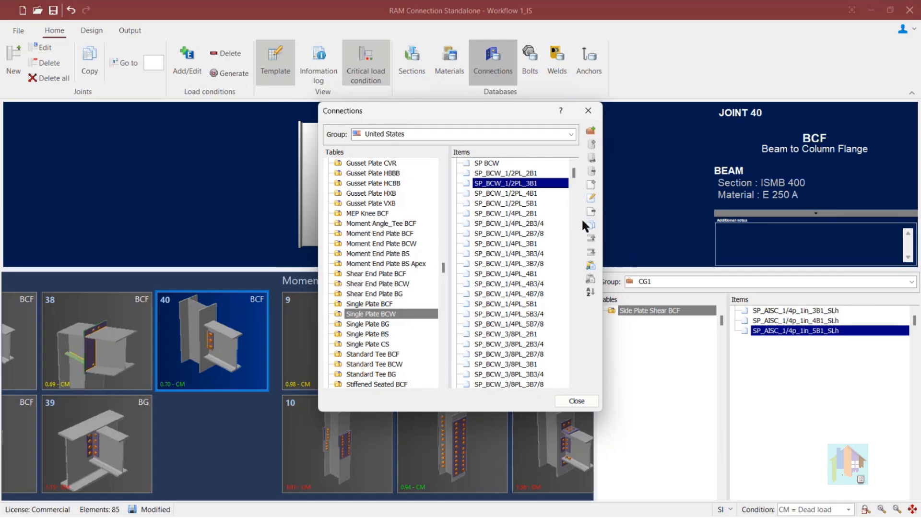
- Paste the copied connection into the SIde Plate Shear BCW std table of group CG1
click(460, 134)
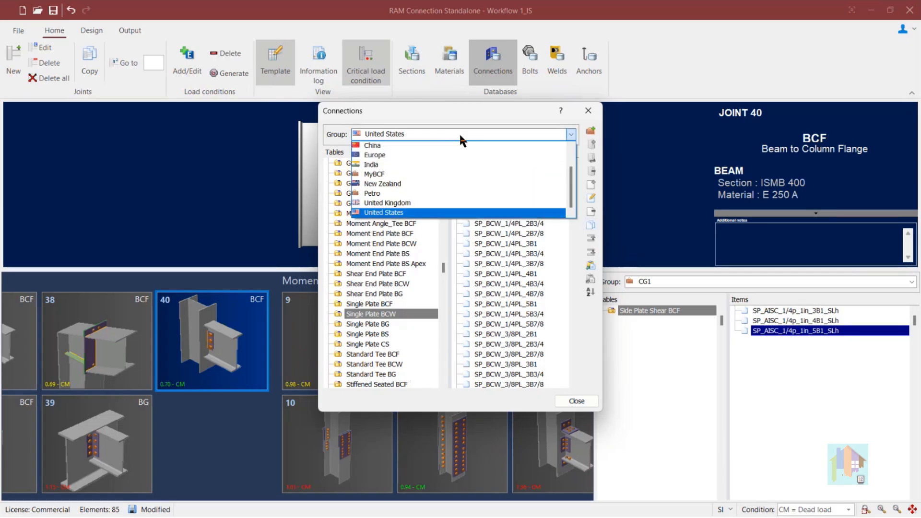
scroll(429, 192, up, 1)
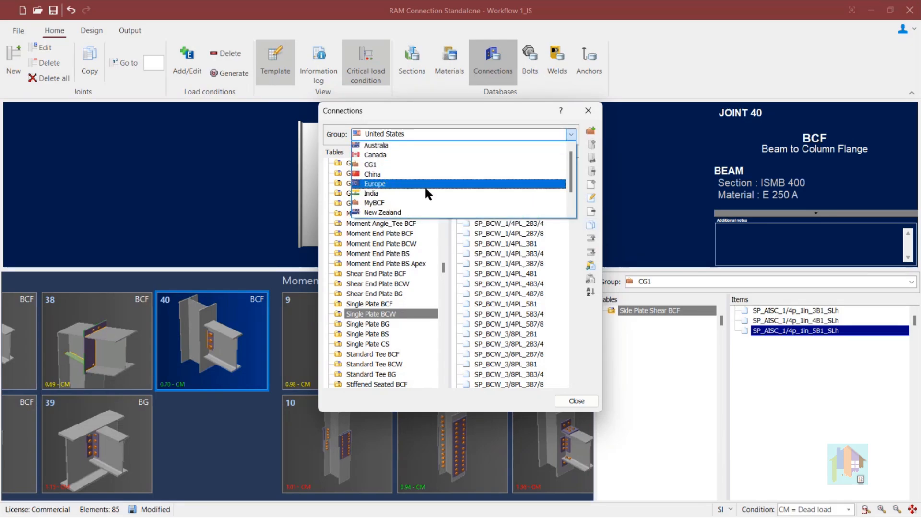
click(421, 165)
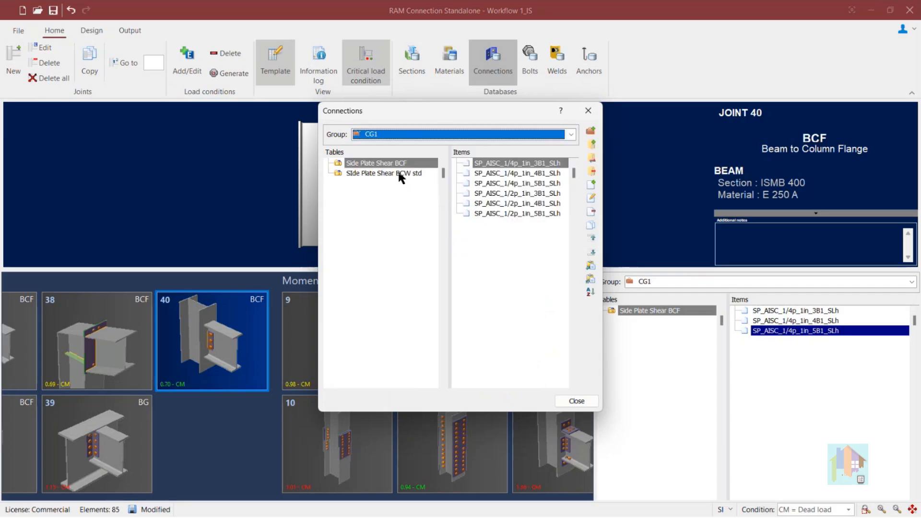
click(399, 174)
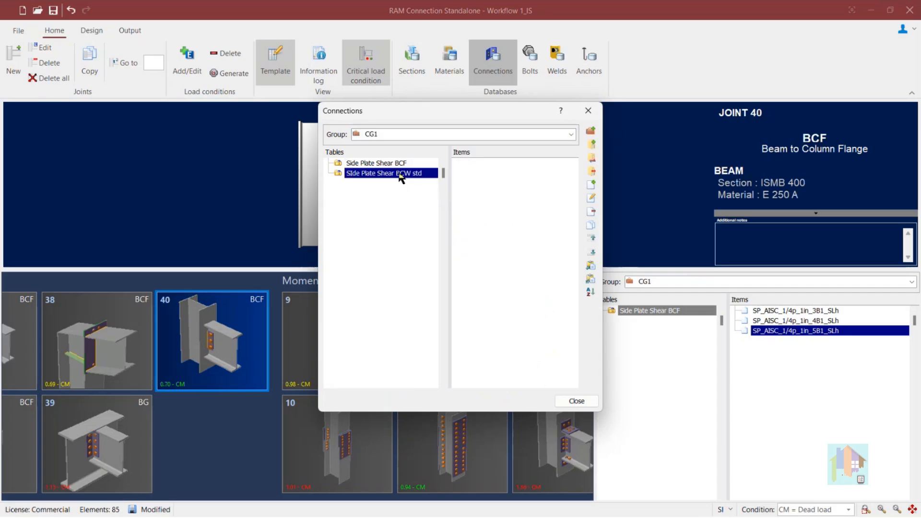
click(590, 282)
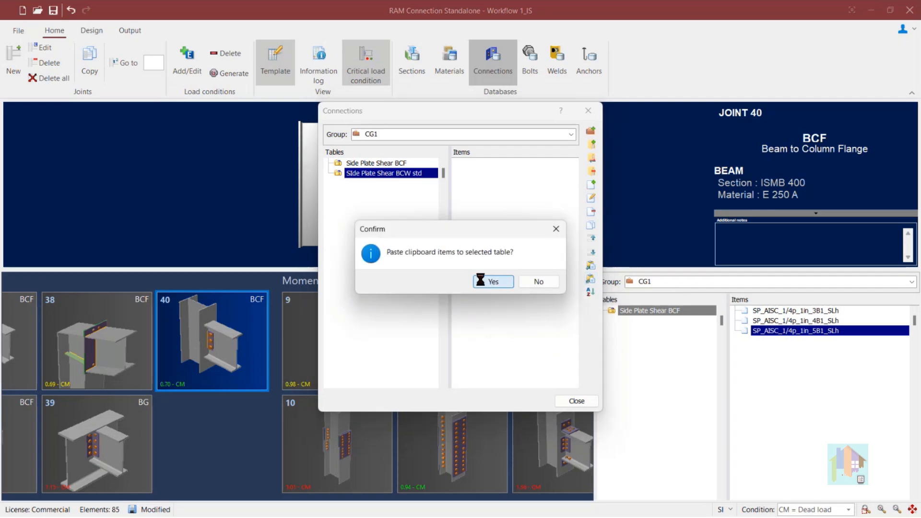
click(532, 282)
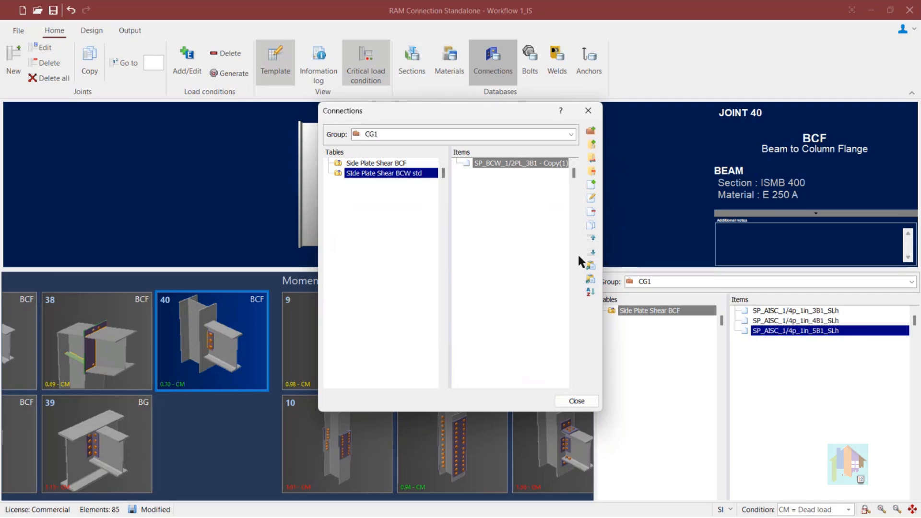
drag(448, 257, 411, 257)
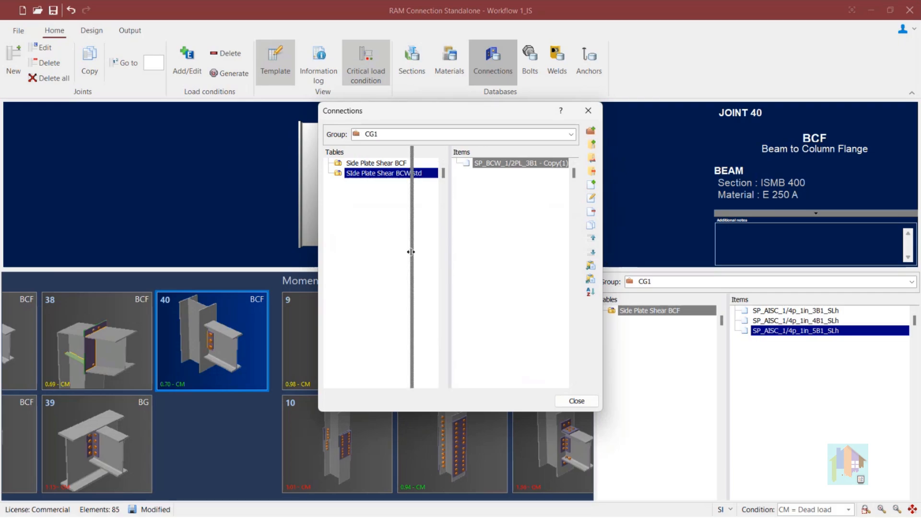
- Open the pasted connection and remove the Copy(1) suffix so its name reads SP_BCW_1/2PL_3B1
click(514, 164)
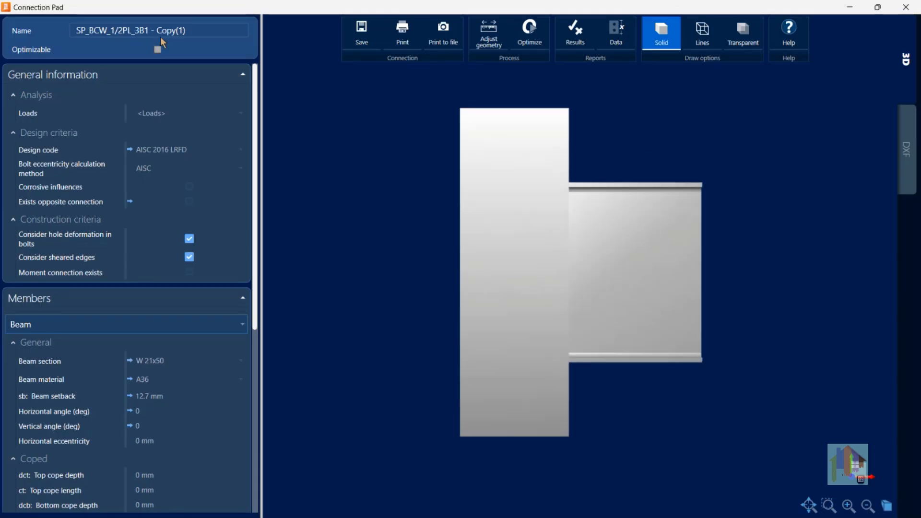
click(194, 31)
drag(204, 32, 149, 32)
key(BackSpace)
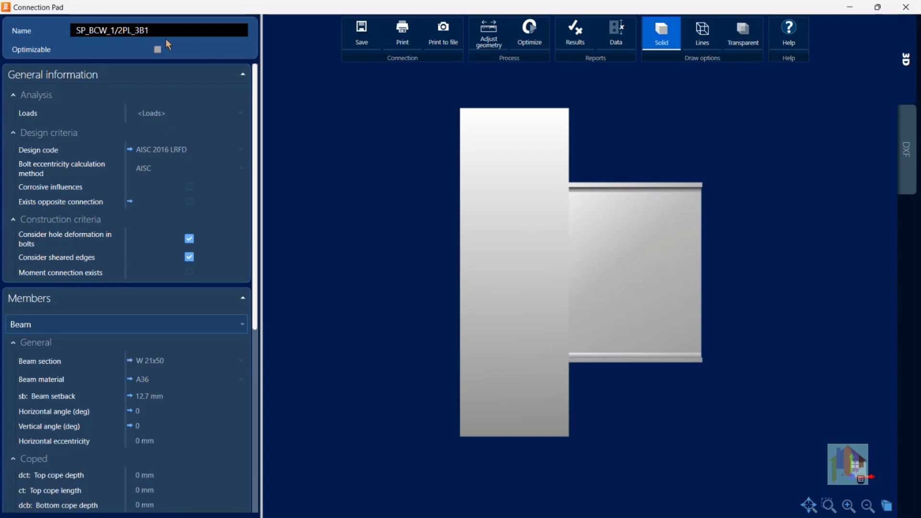
- Append _mod to the connection's name and set the single plate's thickness to 12 mm
text(_mod)
scroll(214, 418, down, 5)
scroll(216, 402, down, 1)
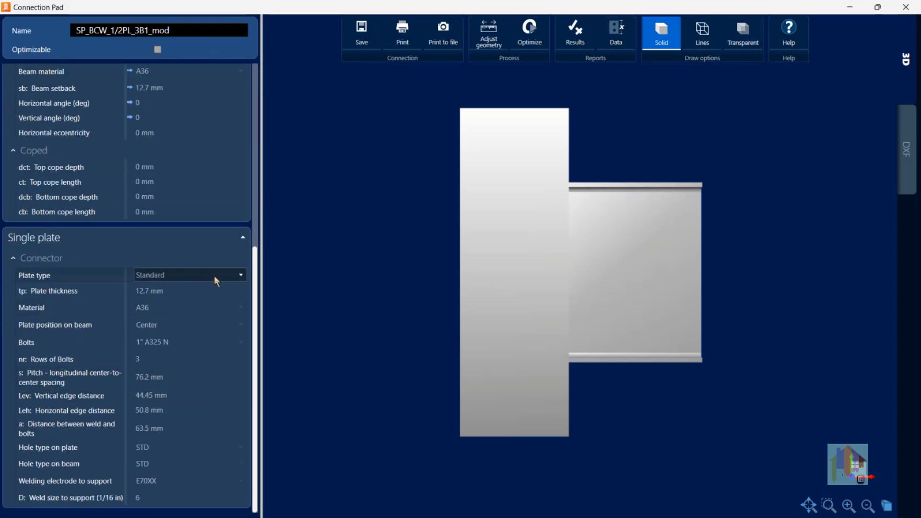
click(143, 291)
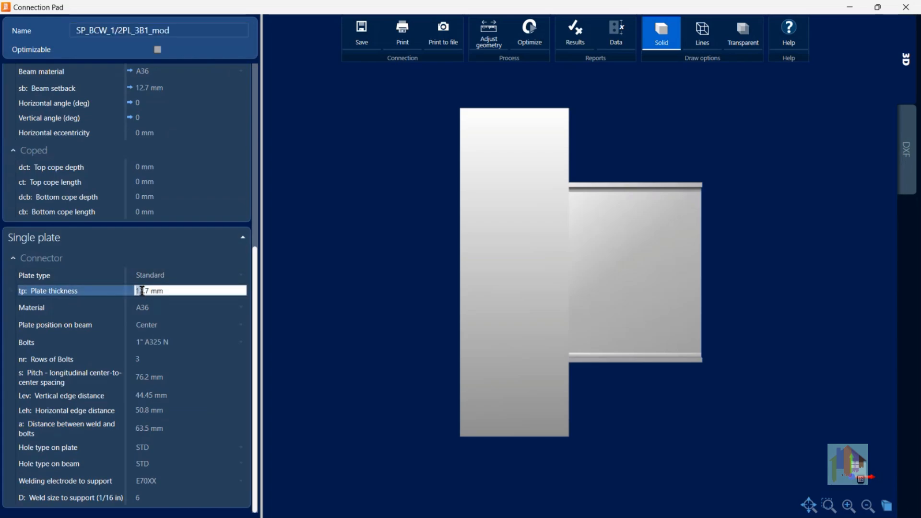
drag(142, 291, 150, 295)
text(12)
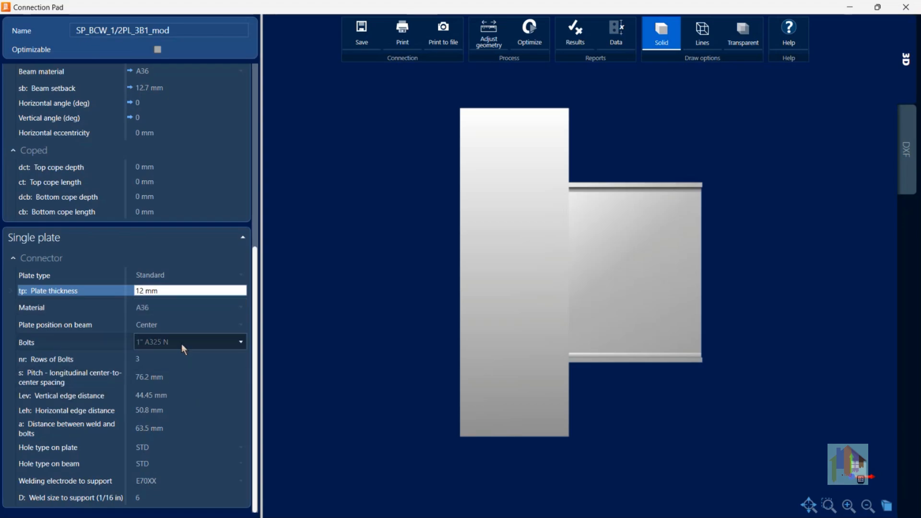
- Set the hole type on the beam to LSL with a Vertical slot direction
click(171, 359)
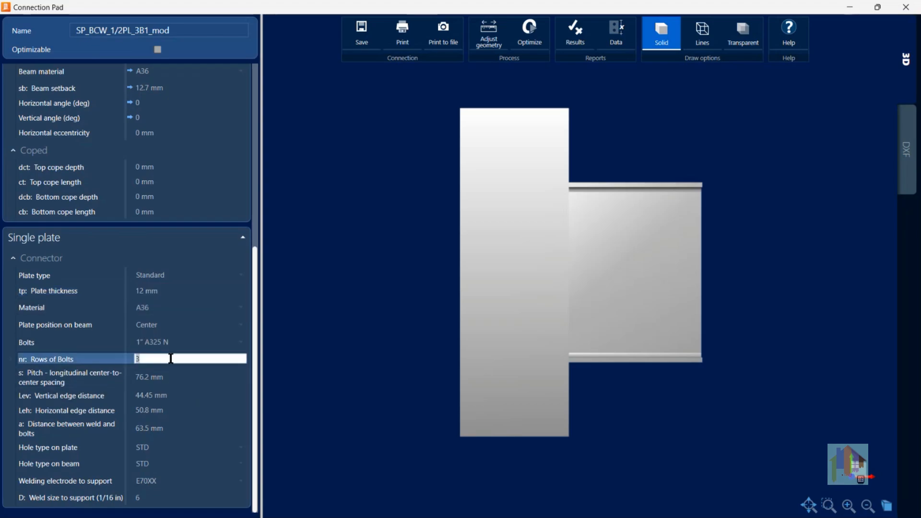
click(206, 463)
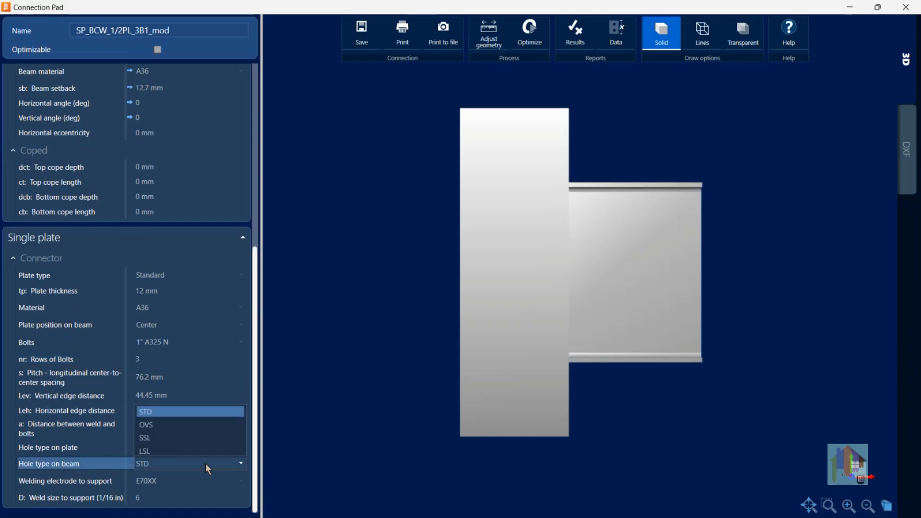
click(192, 450)
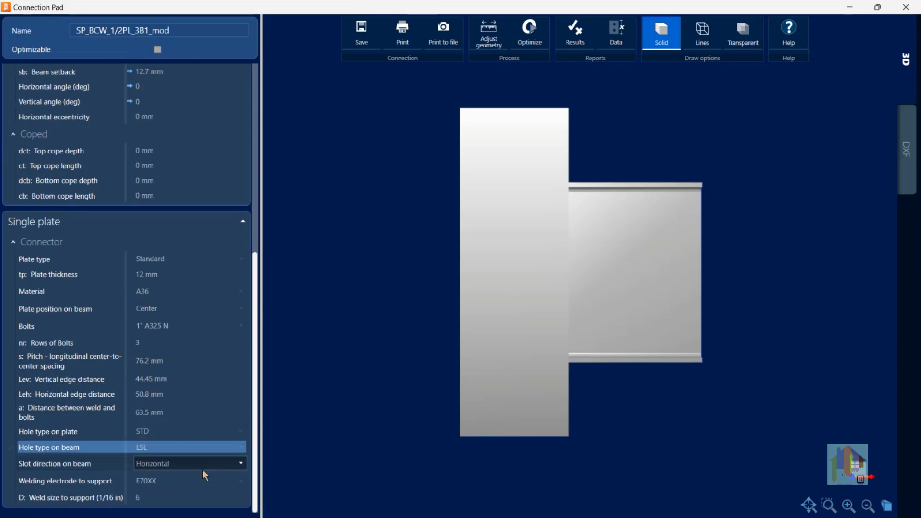
click(198, 464)
click(185, 479)
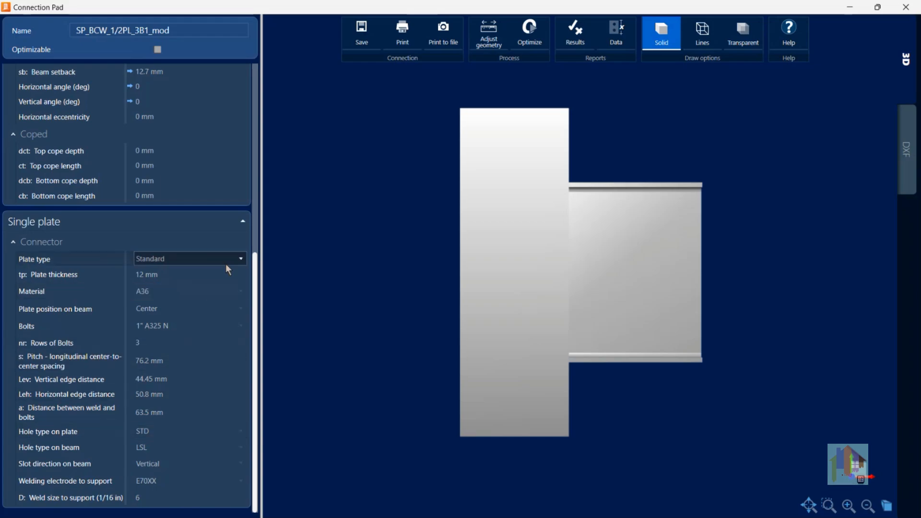
- Try the Extended plate type for the single plate and return it to Standard
click(226, 262)
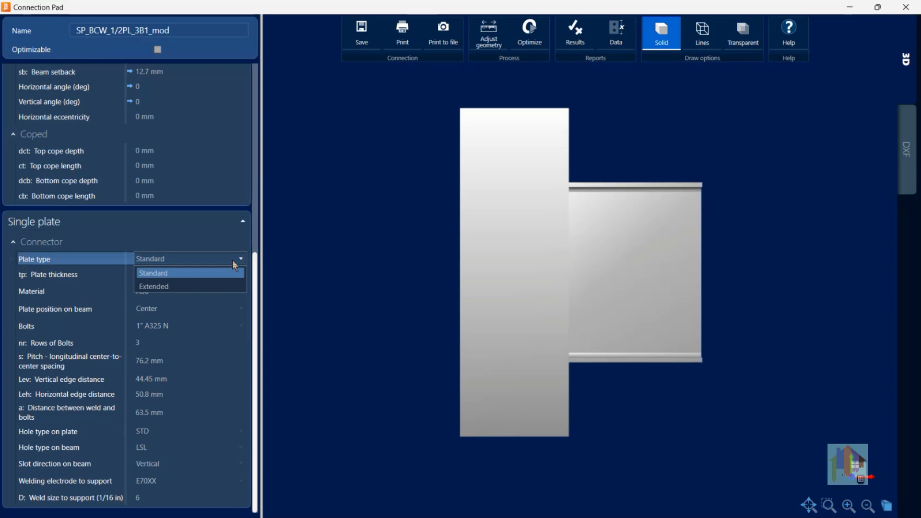
click(233, 260)
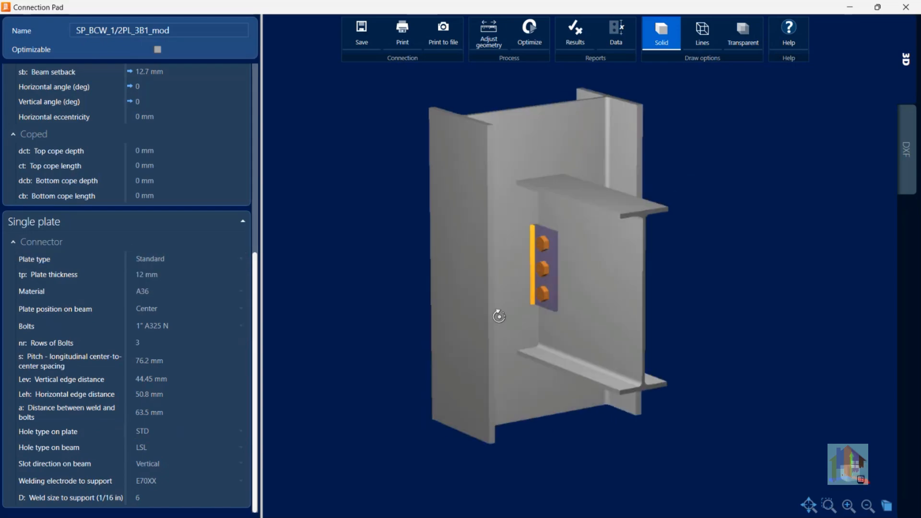
click(203, 261)
click(174, 286)
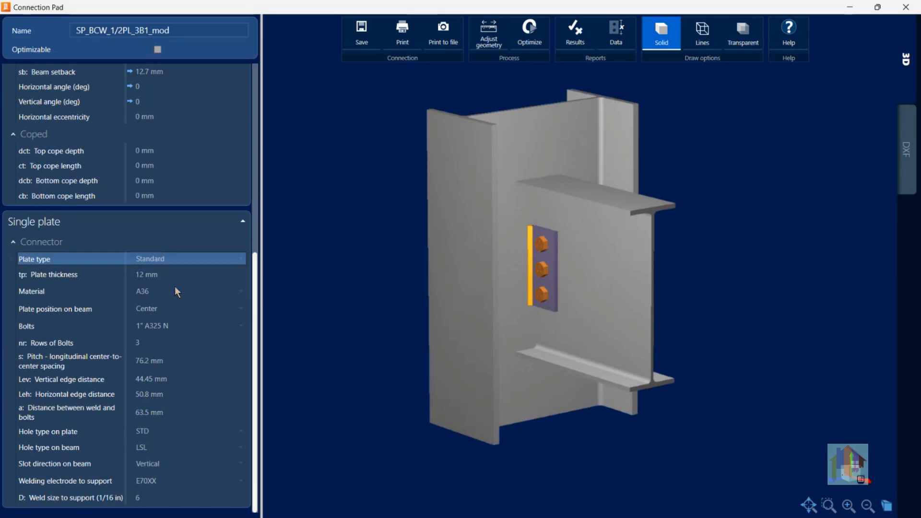
click(172, 295)
click(165, 309)
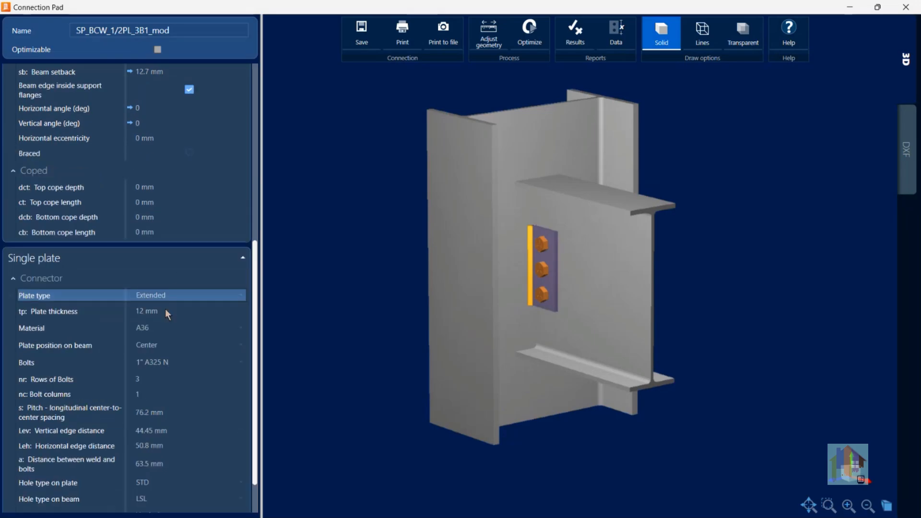
click(316, 306)
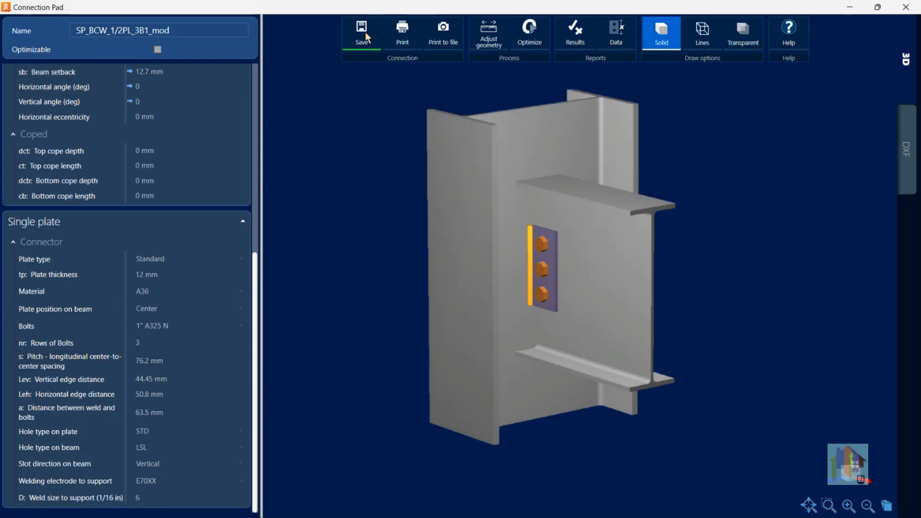
- Save the modified connection and close its editing window
click(906, 7)
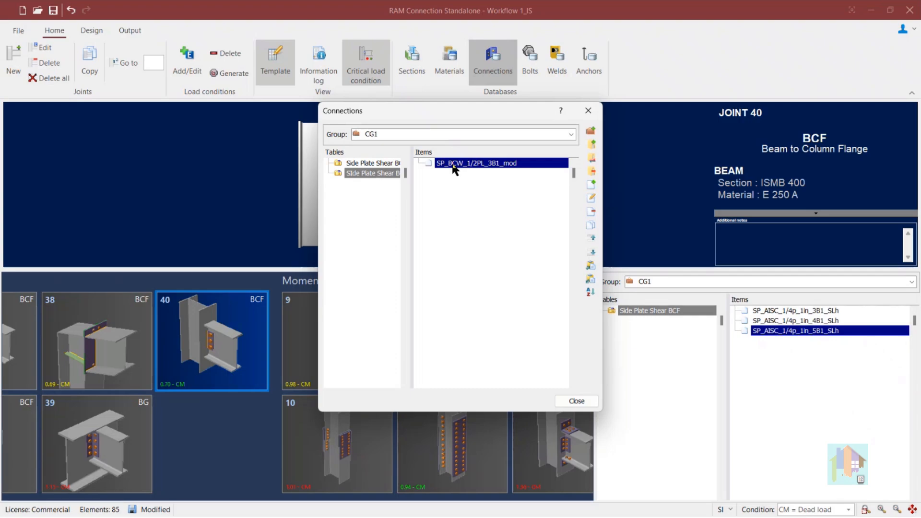
- Browse the Single Plate BCW table of the United States group and highlight SP_BCW_1/4PL_2B3/4
click(445, 135)
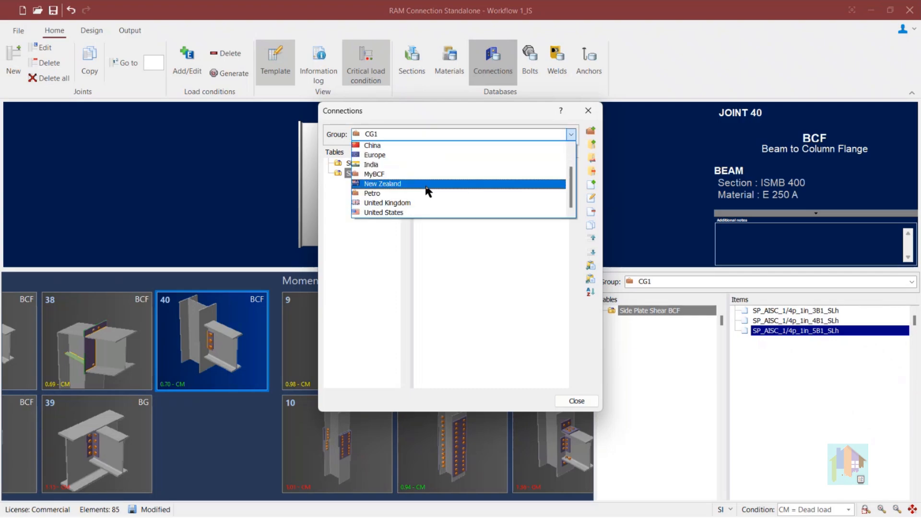
click(431, 217)
scroll(369, 343, down, 9)
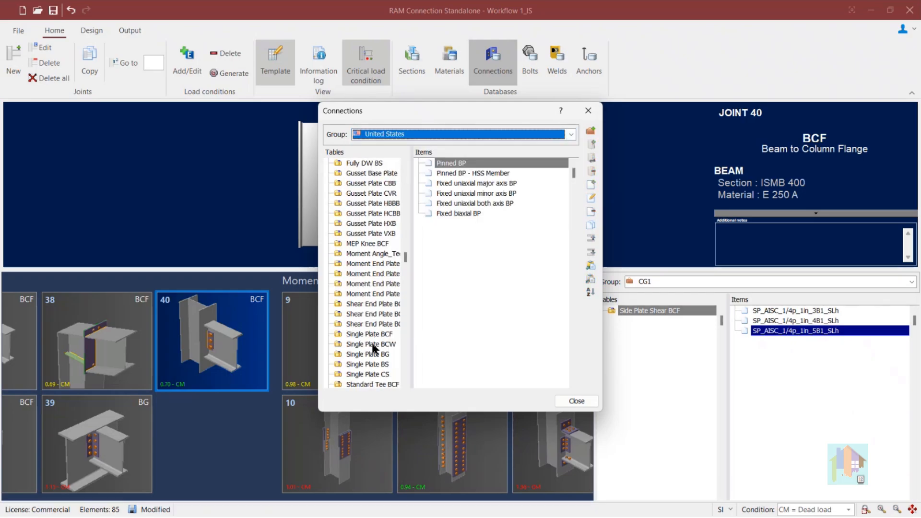
click(374, 345)
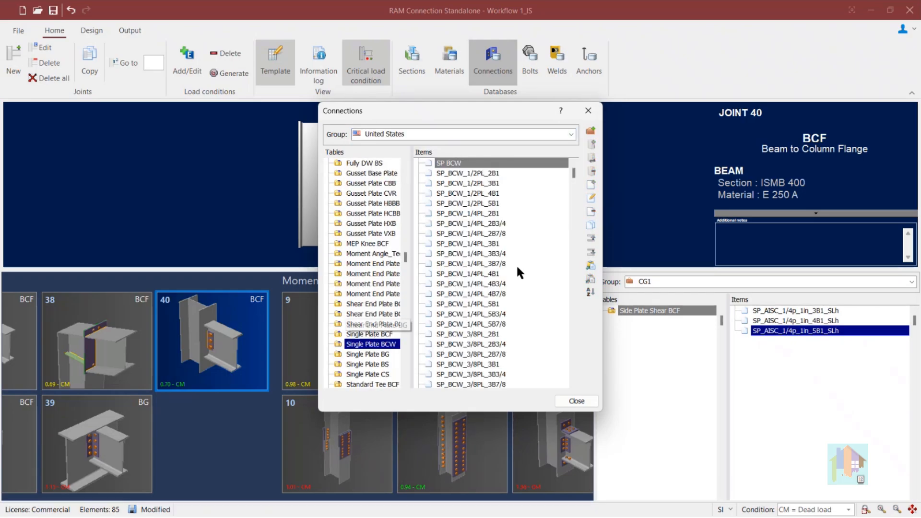
click(494, 225)
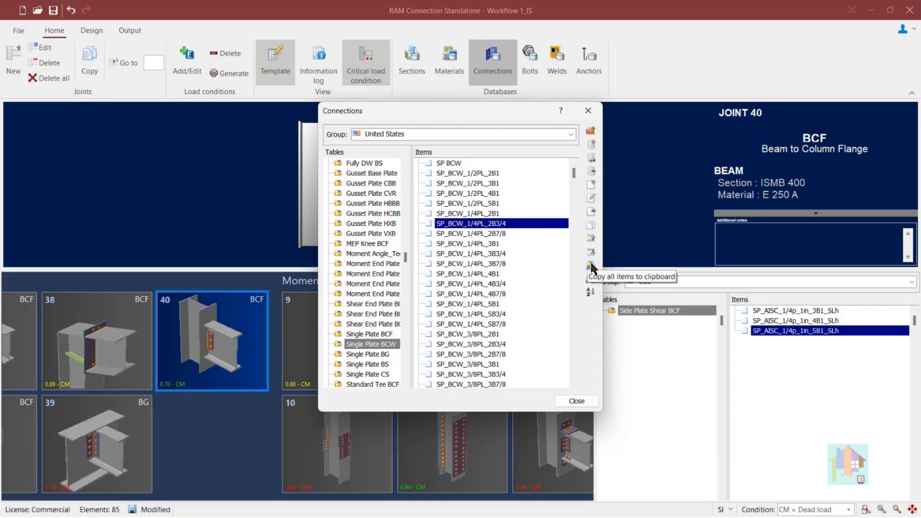
- Copy SP_BCW_1/2PL_3B1_mod from the SIde Plate Shear BCW std table of group CG1 to the clipboard
click(475, 130)
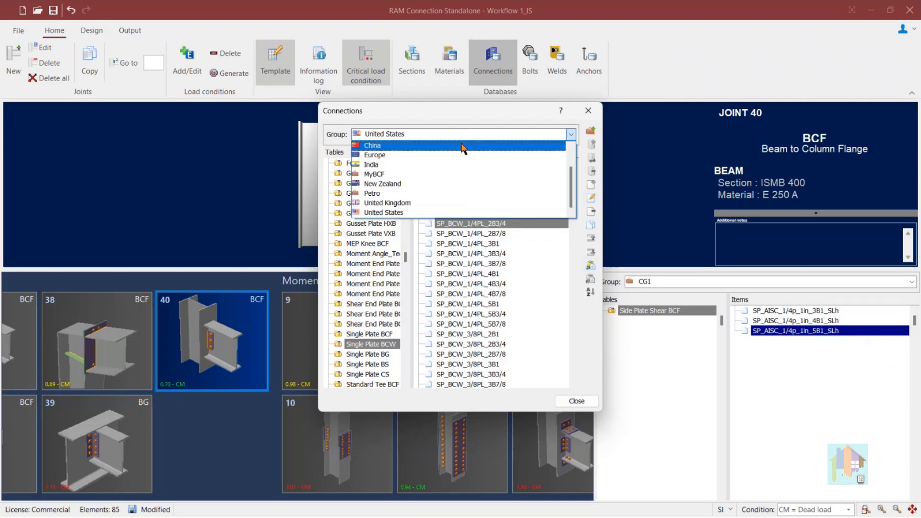
scroll(422, 194, up, 1)
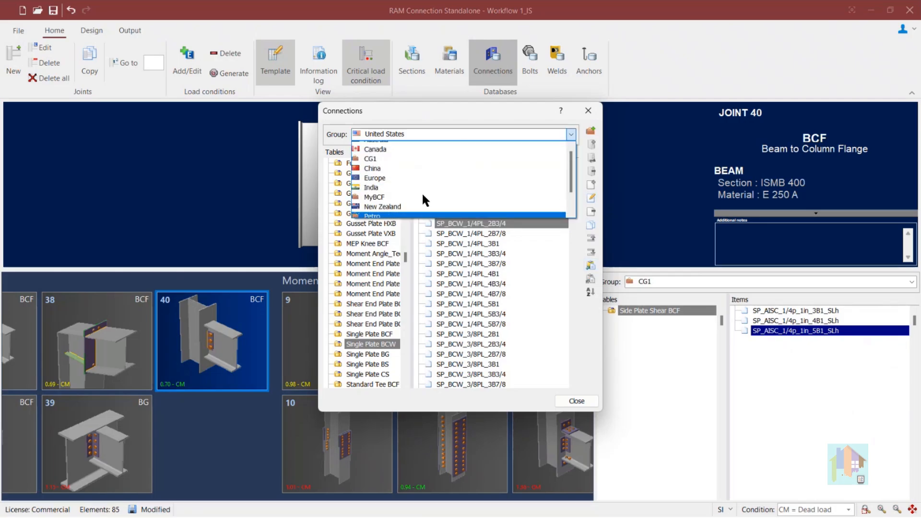
click(416, 157)
click(384, 175)
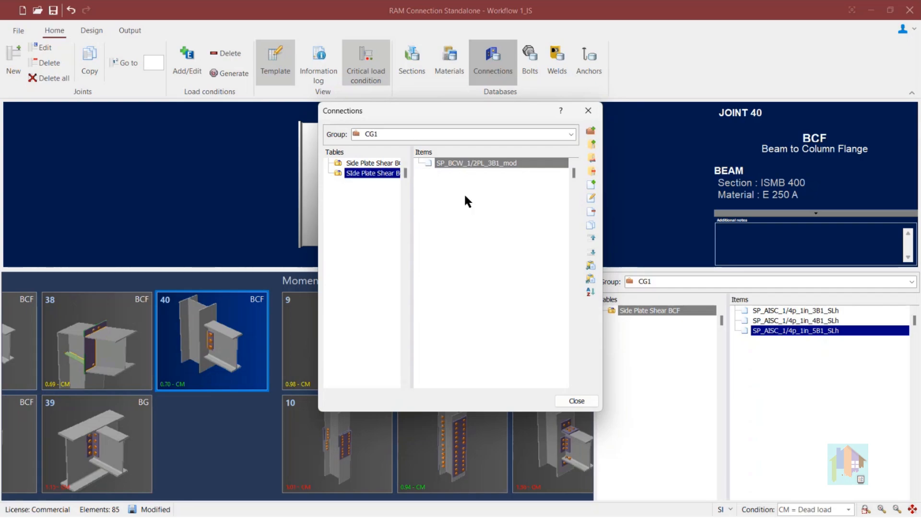
click(494, 165)
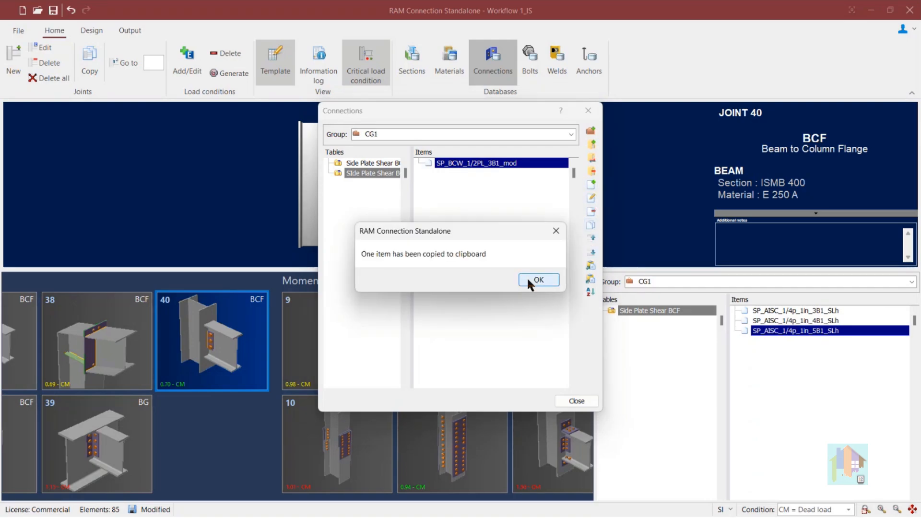
click(534, 280)
- Switch to the Excel workbook and paste the copied connection data at cell A18 of Sheet1
click(167, 515)
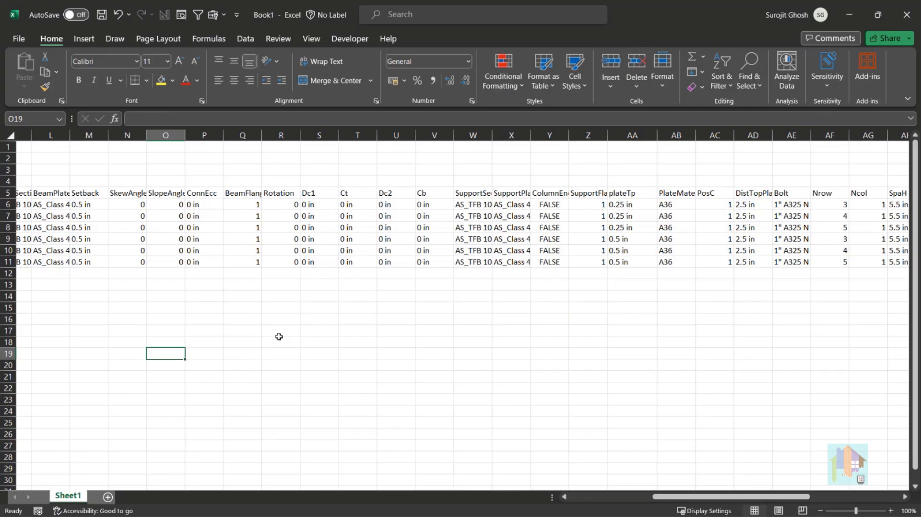
scroll(31, 321, left, 4)
click(50, 344)
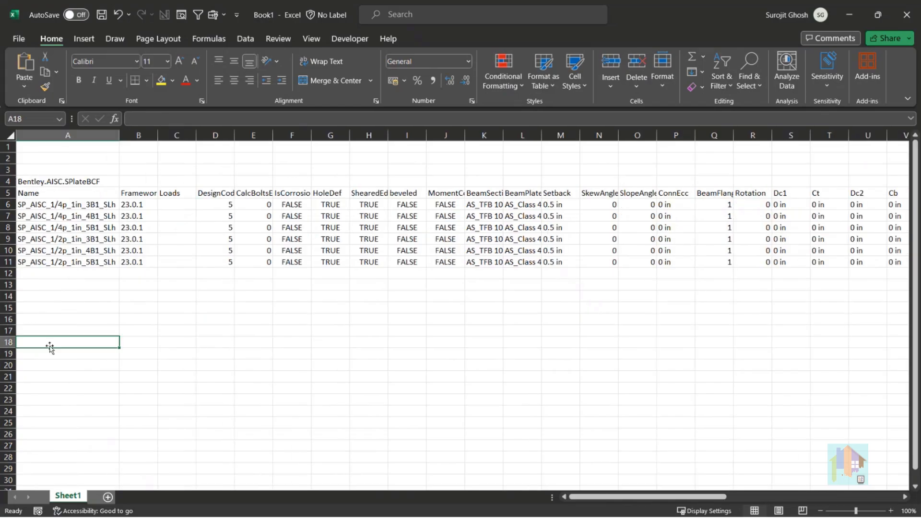
key(ctrl+v)
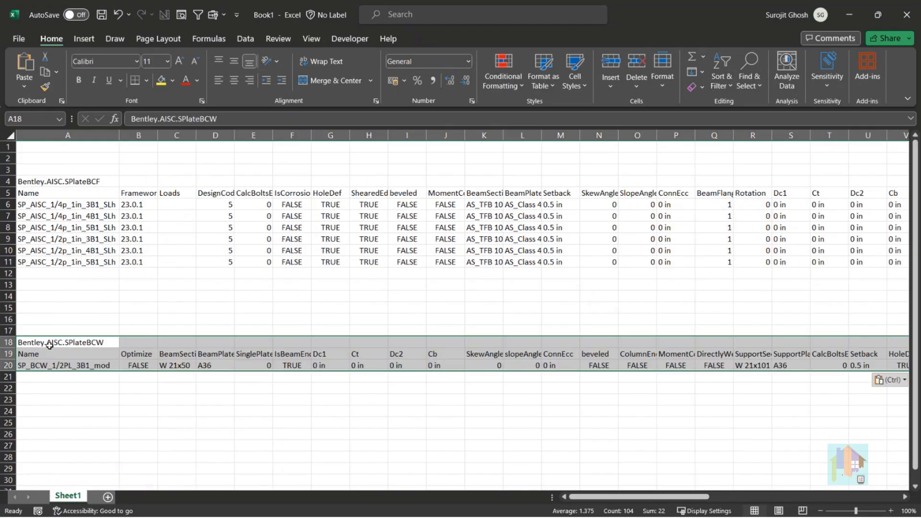
click(114, 406)
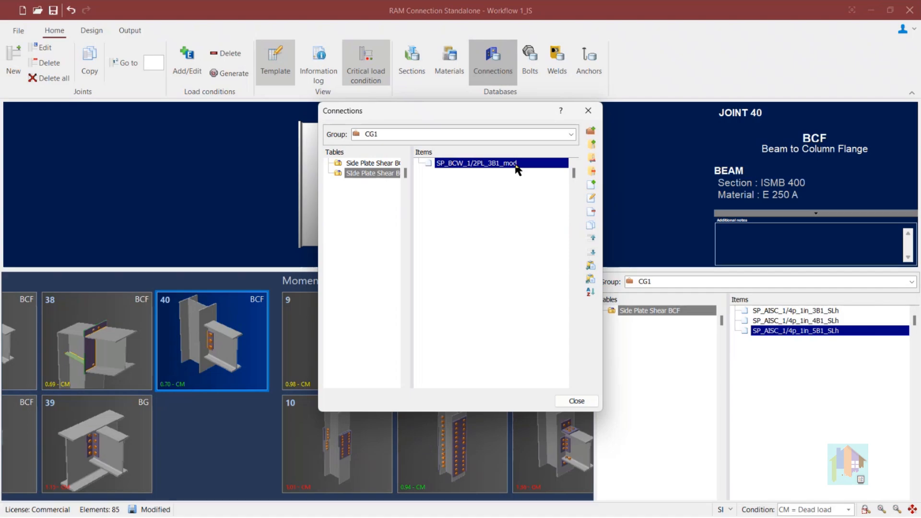
- Back in RAM Connection, widen the table list and review the connections in both tables of group CG1
click(375, 164)
click(372, 173)
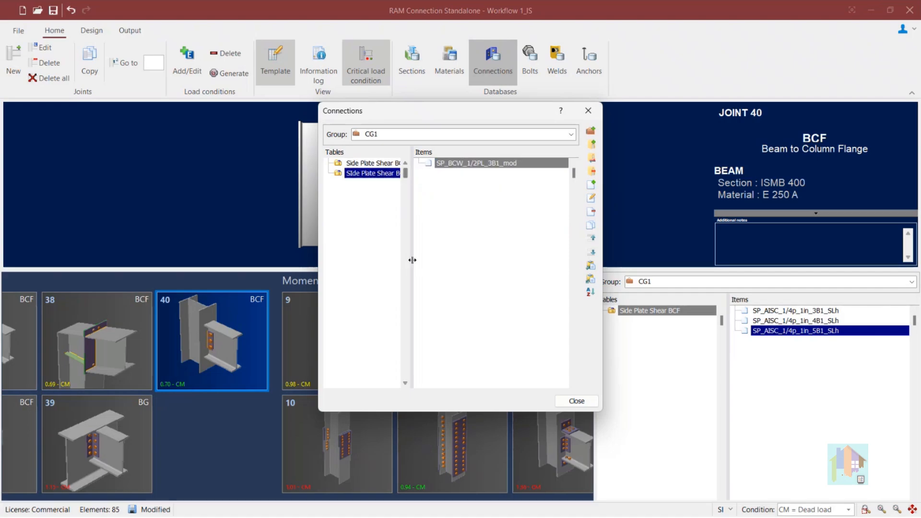
drag(413, 260, 436, 260)
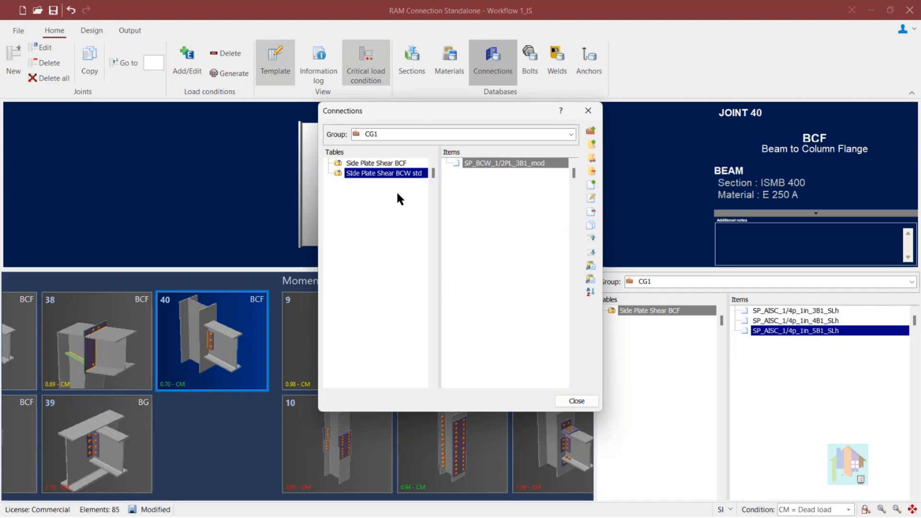
click(398, 165)
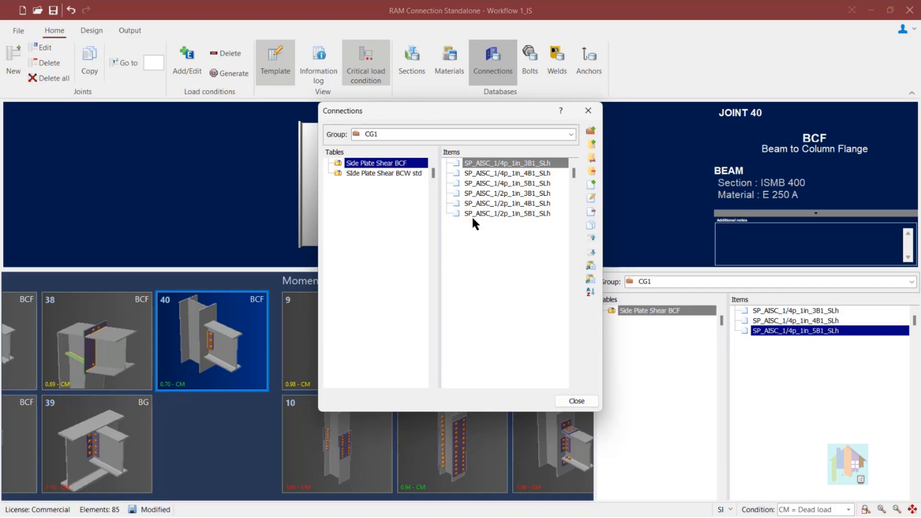
click(481, 194)
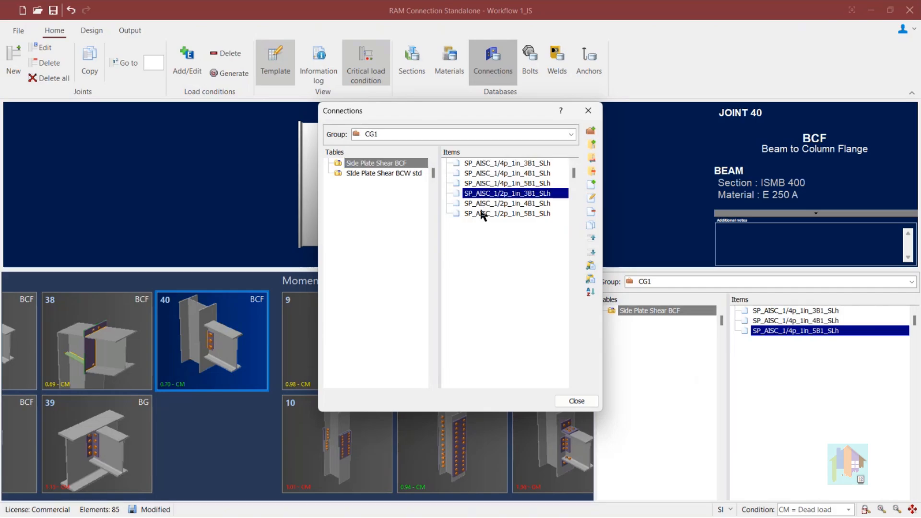
click(483, 214)
click(485, 187)
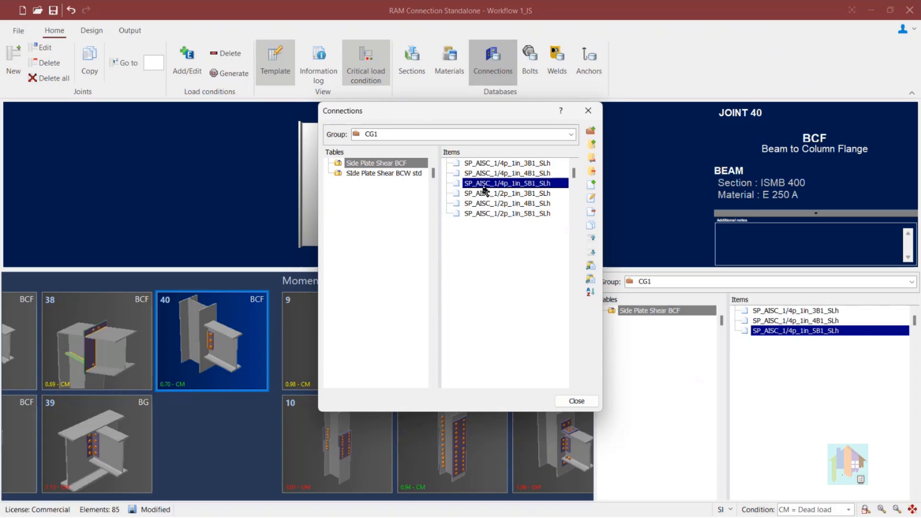
click(415, 173)
click(406, 165)
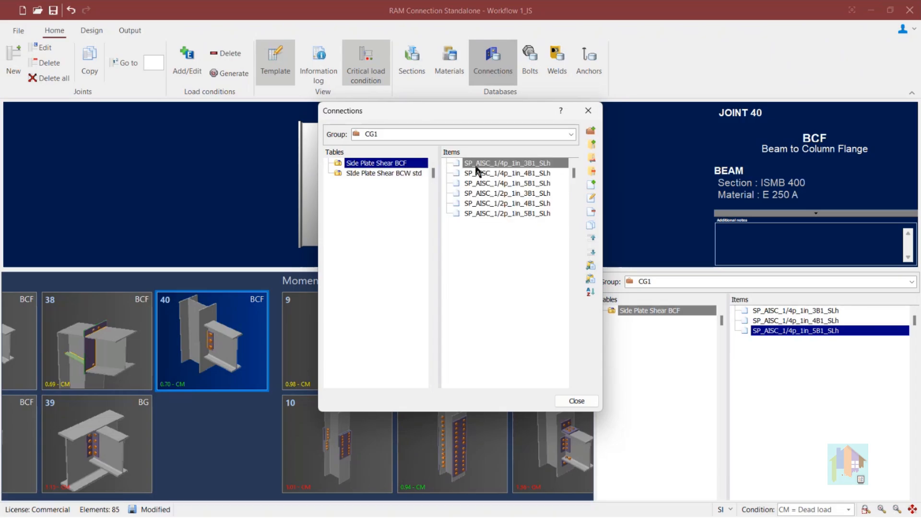
click(482, 184)
click(488, 204)
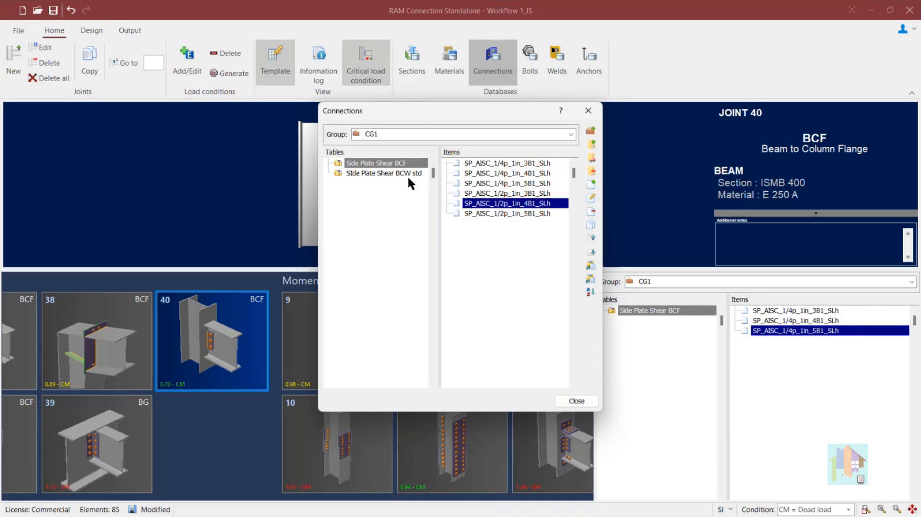
- Close the connections database, acknowledge the redesign notice, and select the SIde Plate Shear BCW std table in the main window's CG1 group
click(568, 403)
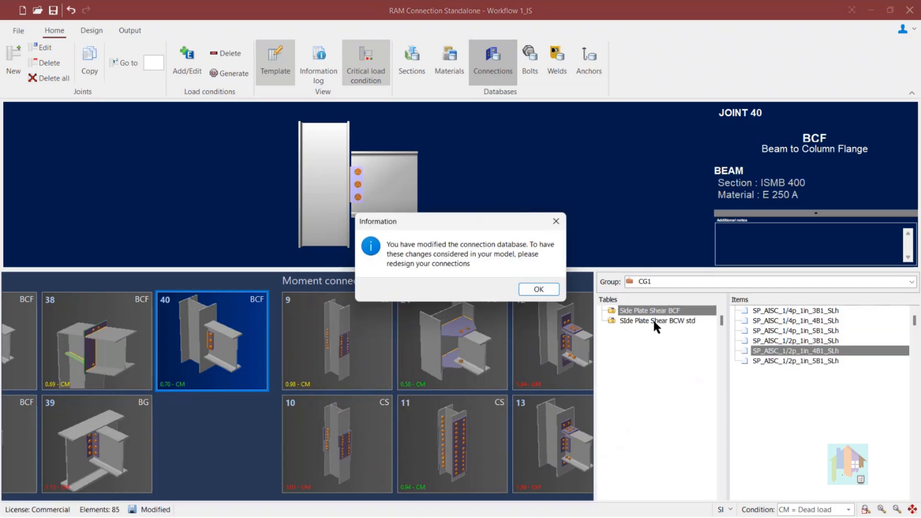
key(Return)
click(663, 319)
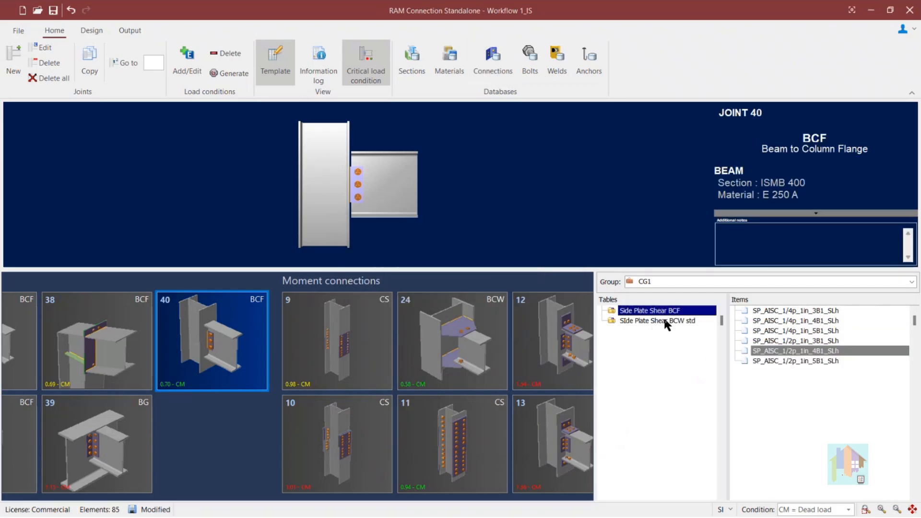
click(665, 312)
click(662, 320)
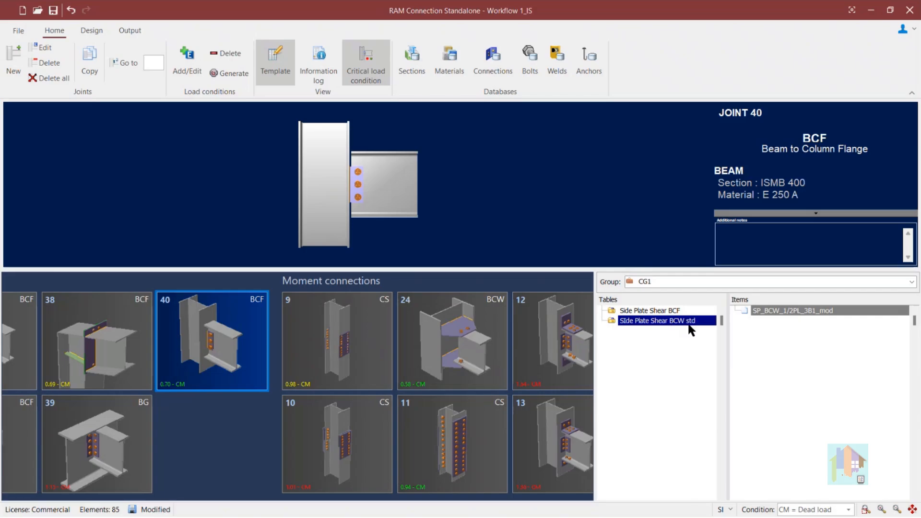
- Find BCW joint 6 among the shear connections and duplicate it without including its connections
scroll(105, 438, up, 10)
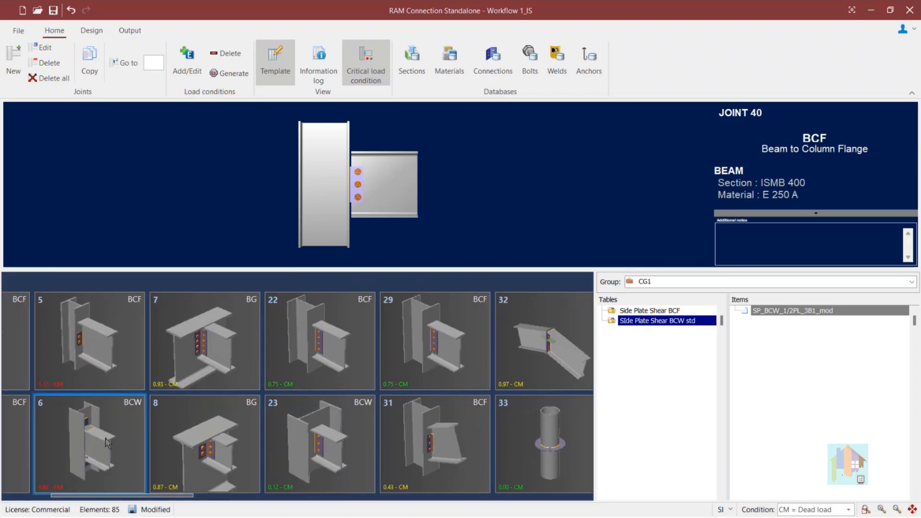
scroll(105, 438, up, 4)
scroll(137, 442, up, 2)
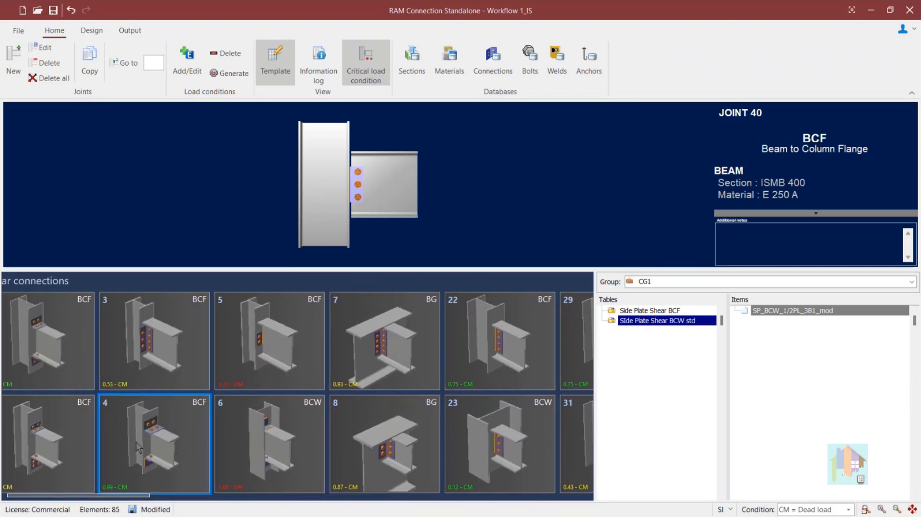
scroll(133, 442, down, 4)
click(192, 443)
click(158, 442)
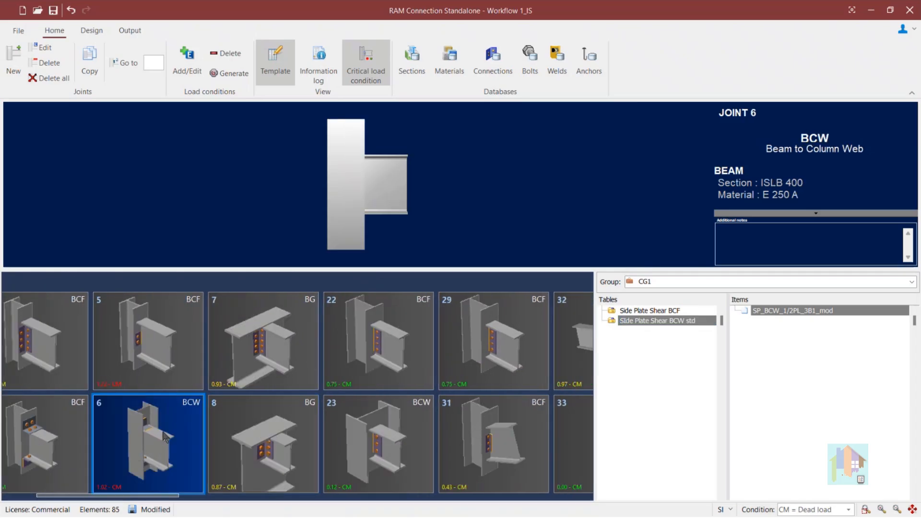
right_click(163, 433)
click(229, 409)
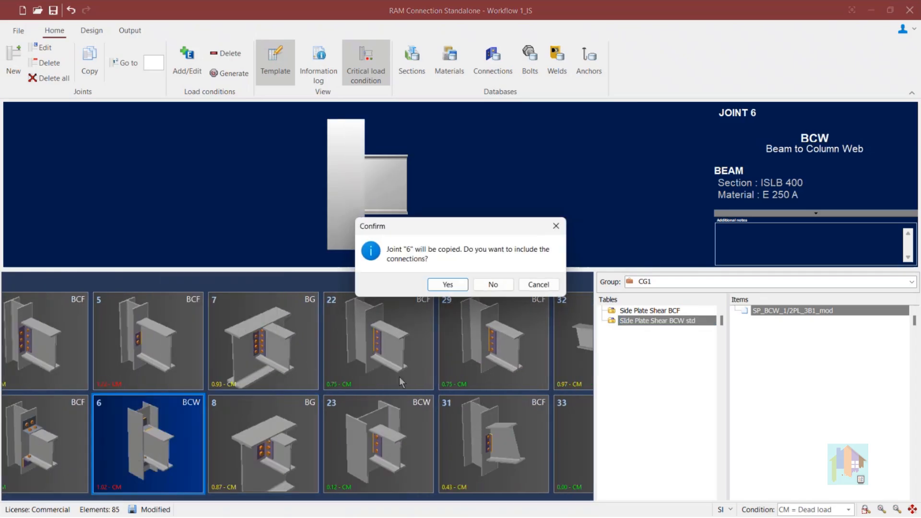
click(487, 284)
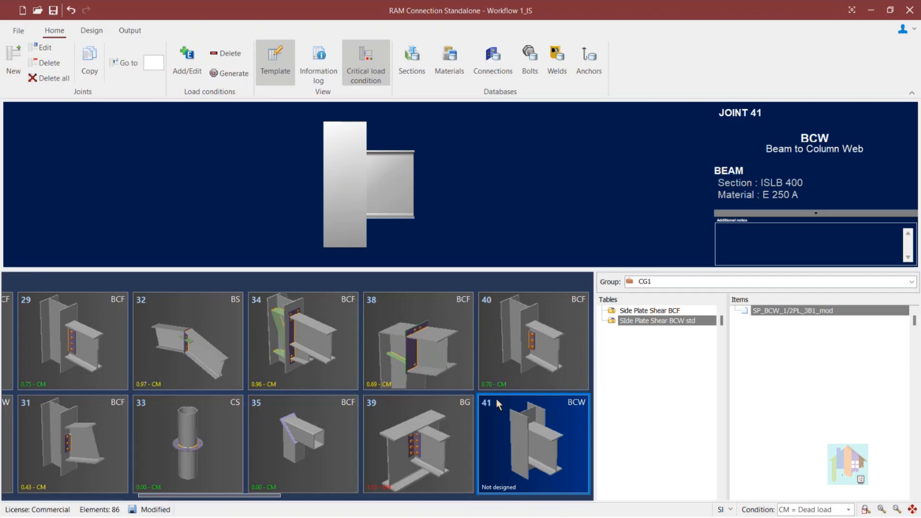
- Assign SP_BCW_1/2PL_3B1_mod from the SIde Plate Shear BCW std table to joint 41 and close the assignment report
double_click(779, 313)
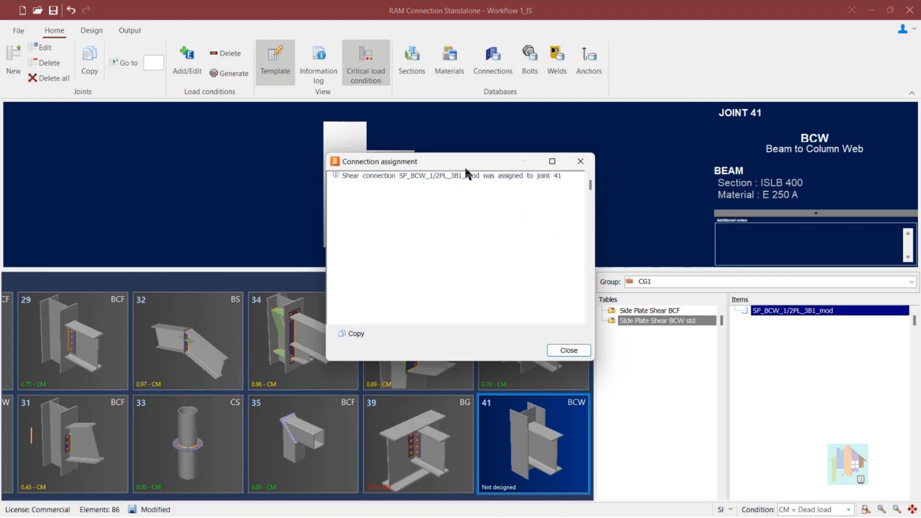
click(558, 354)
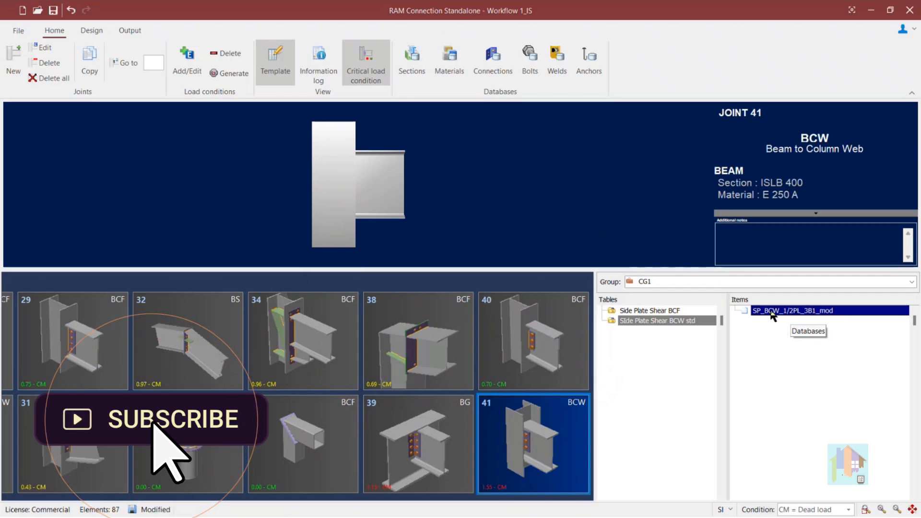
click(91, 30)
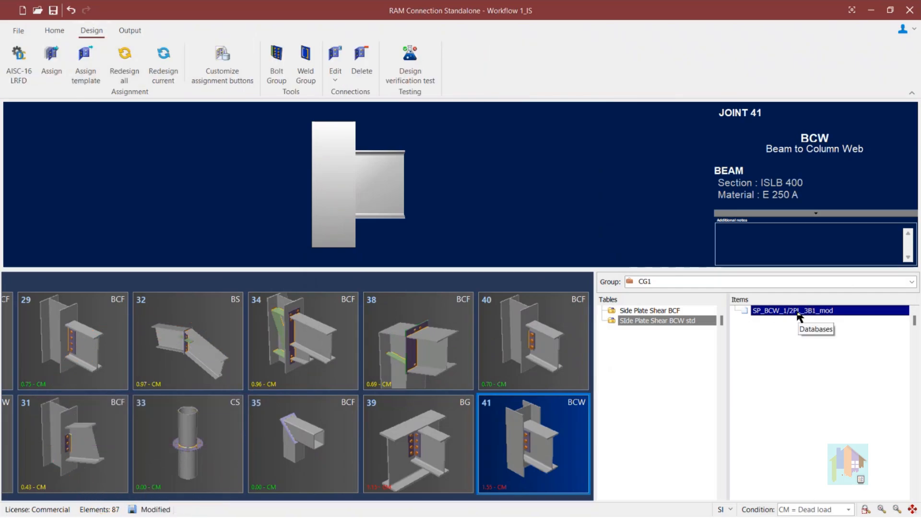
- Open joint 41's connection in the Connection Pad and review its member, plate, bolt and weld parameters in 3D
drag(495, 194, 318, 204)
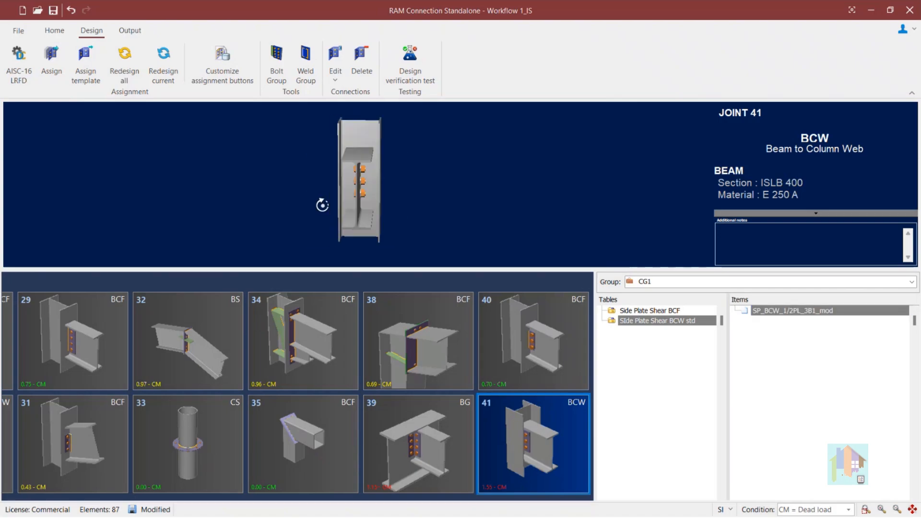
double_click(356, 199)
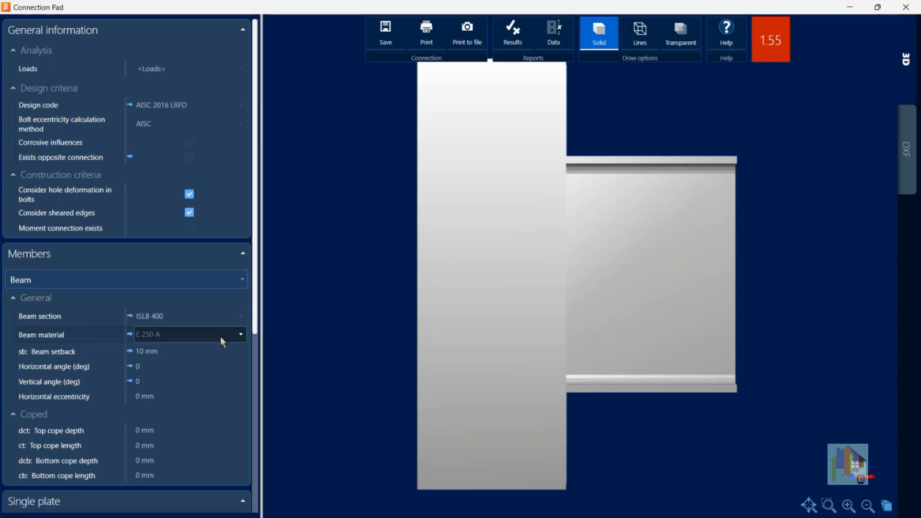
scroll(198, 385, down, 5)
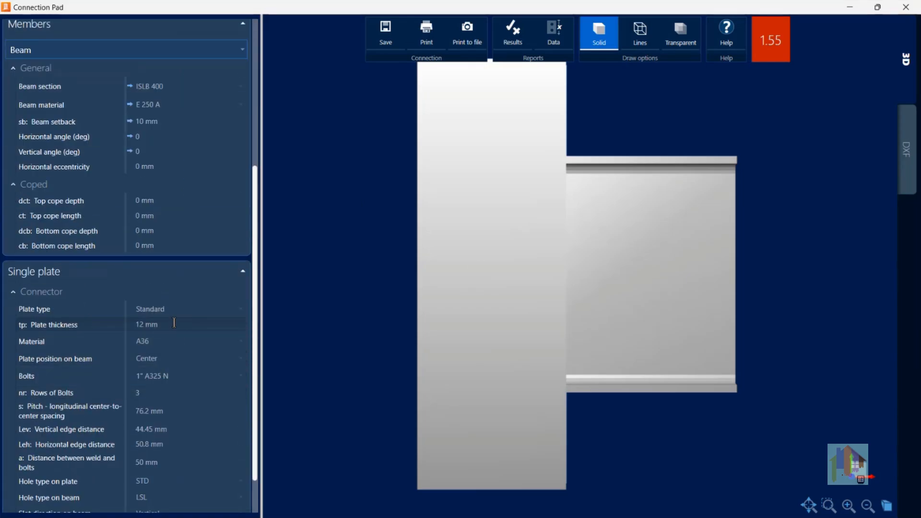
scroll(192, 377, down, 2)
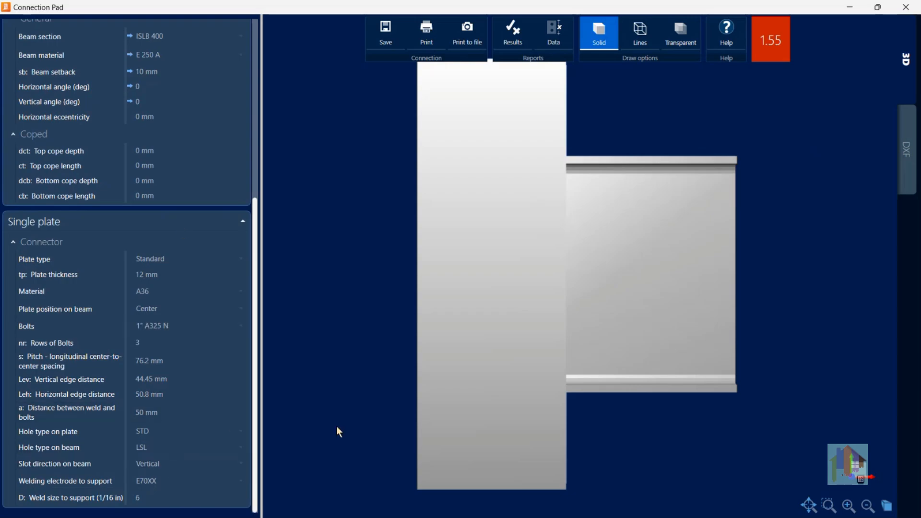
drag(550, 330, 469, 337)
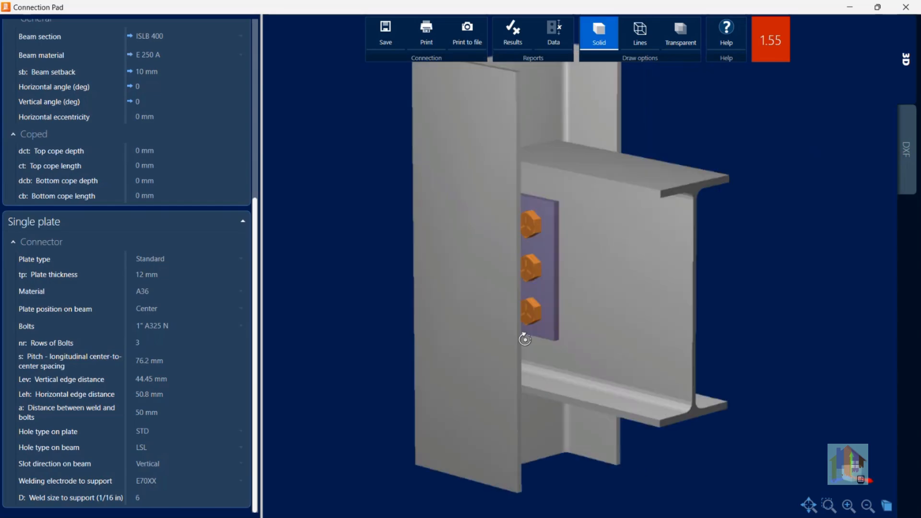
scroll(174, 376, up, 4)
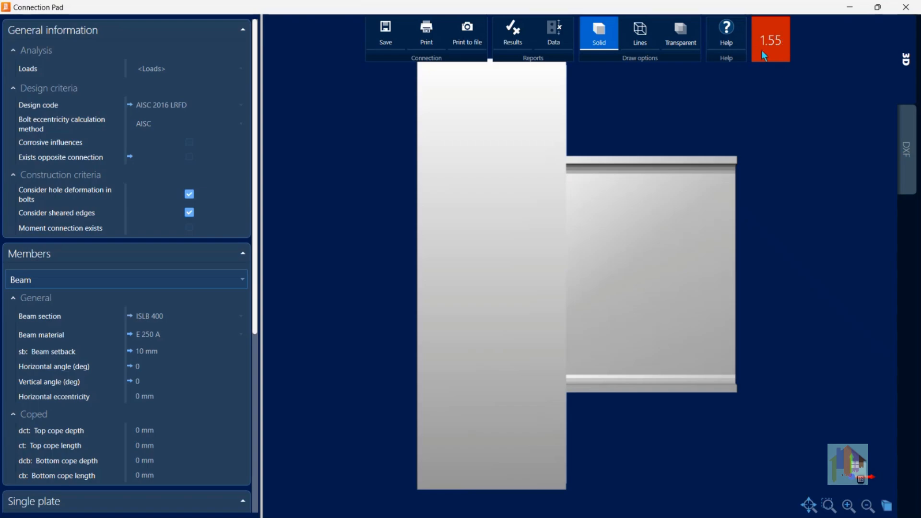
- Examine the design check ratios for beam bolt tearout and bolt group strength in the results report, and close the report and Connection Pad
click(520, 36)
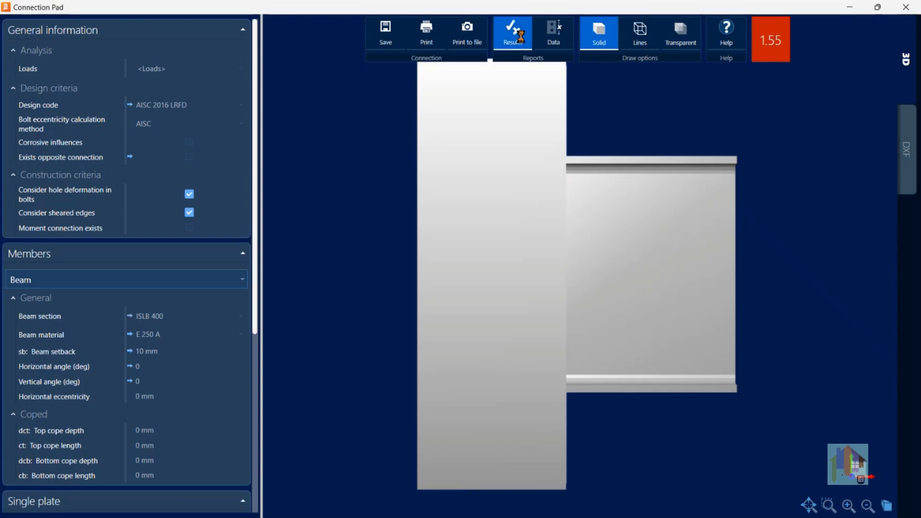
scroll(521, 333, down, 10)
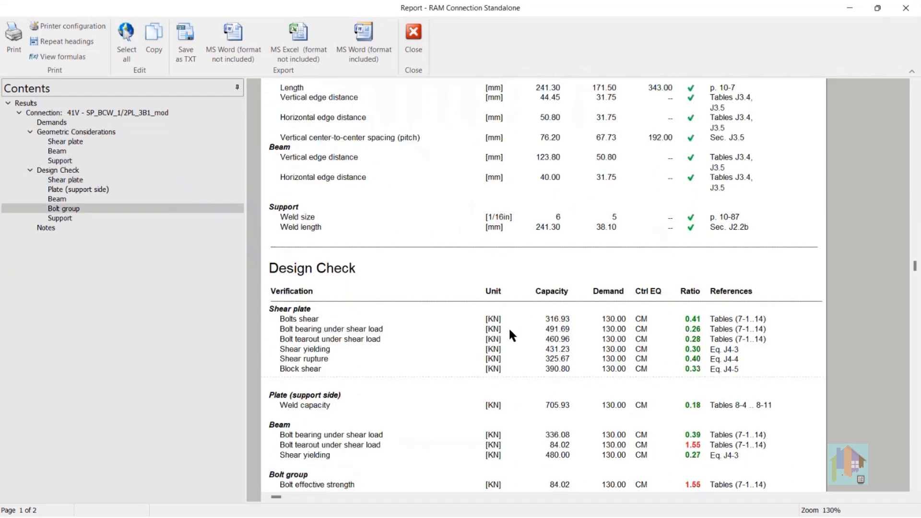
scroll(508, 327, down, 3)
click(329, 338)
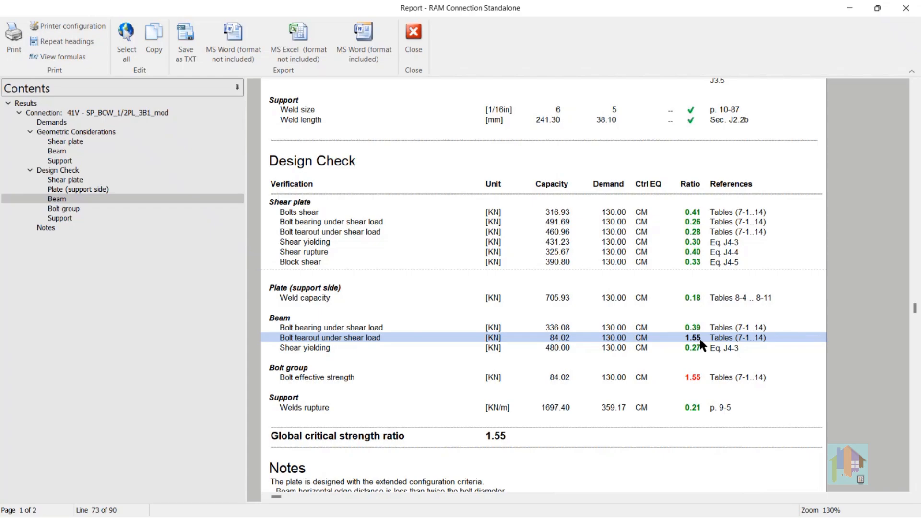
click(338, 379)
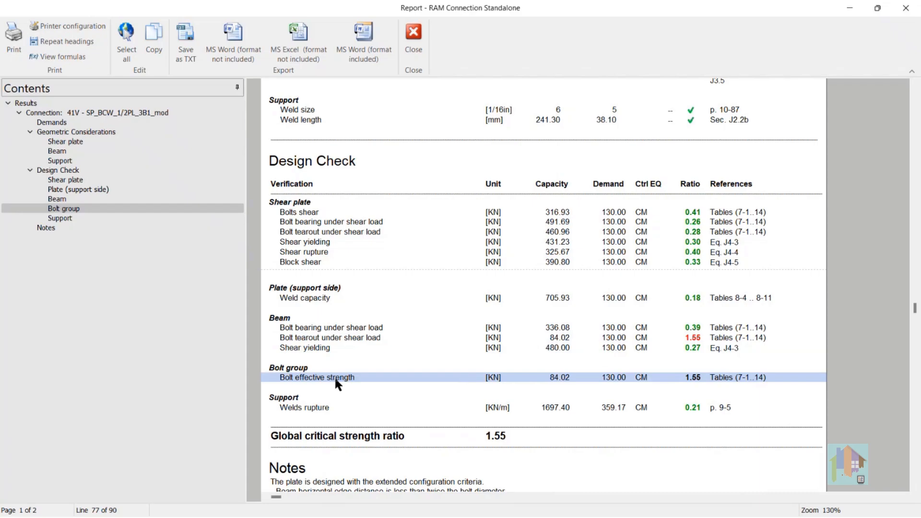
scroll(604, 312, up, 5)
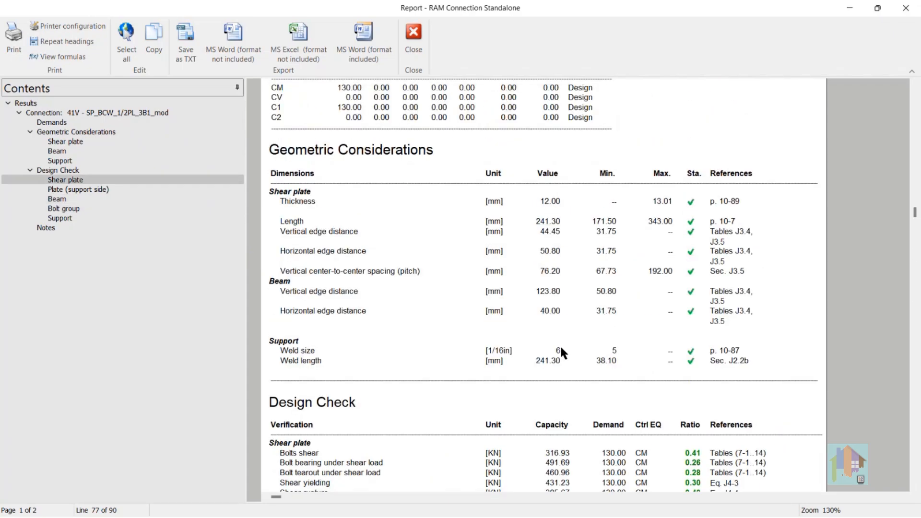
scroll(627, 361, down, 4)
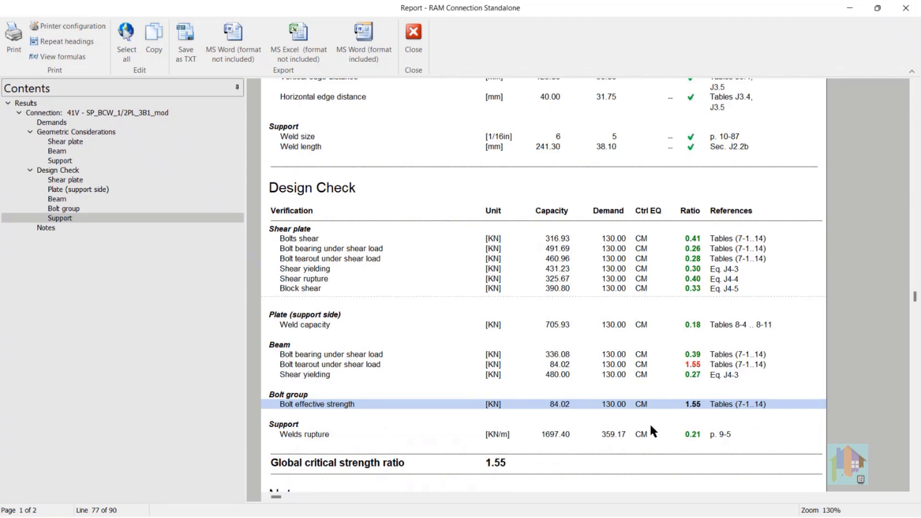
click(906, 8)
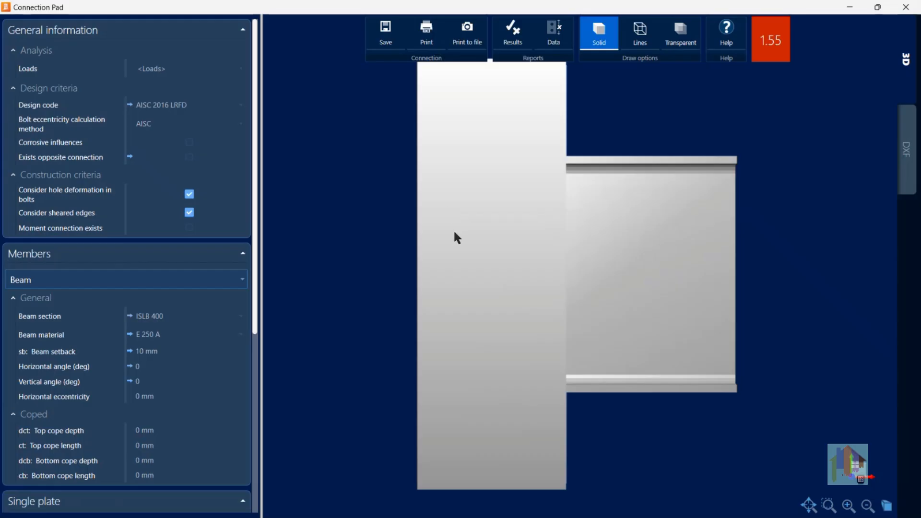
drag(582, 302, 516, 307)
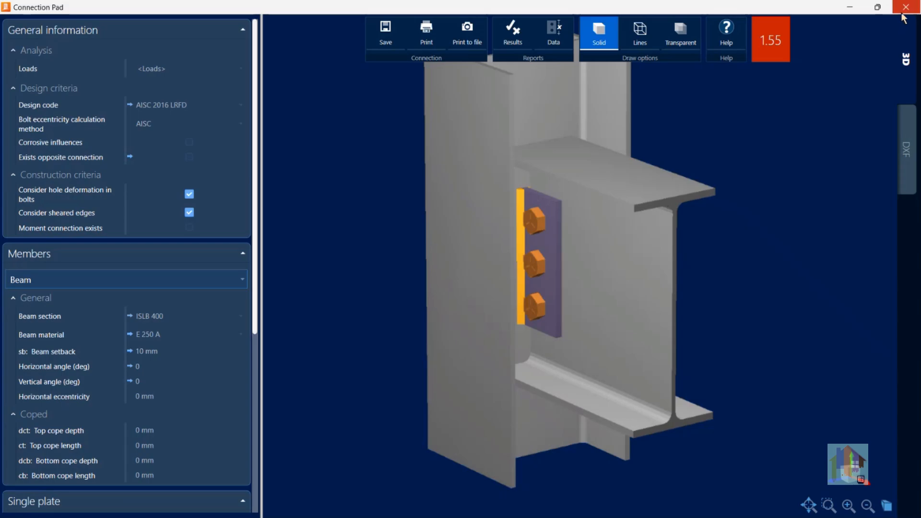
click(903, 13)
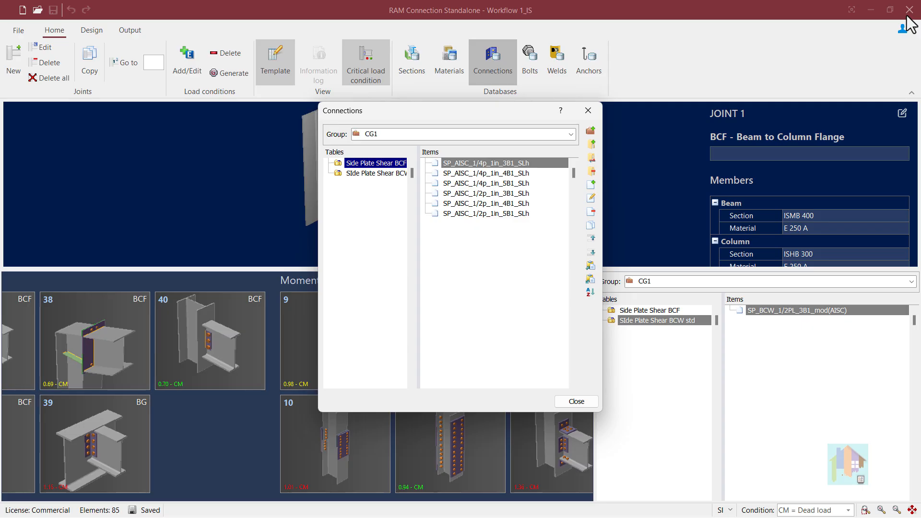
- In the connections database, switch to the United States group and export the Bent Plate BCF table's connections to the clipboard
click(540, 165)
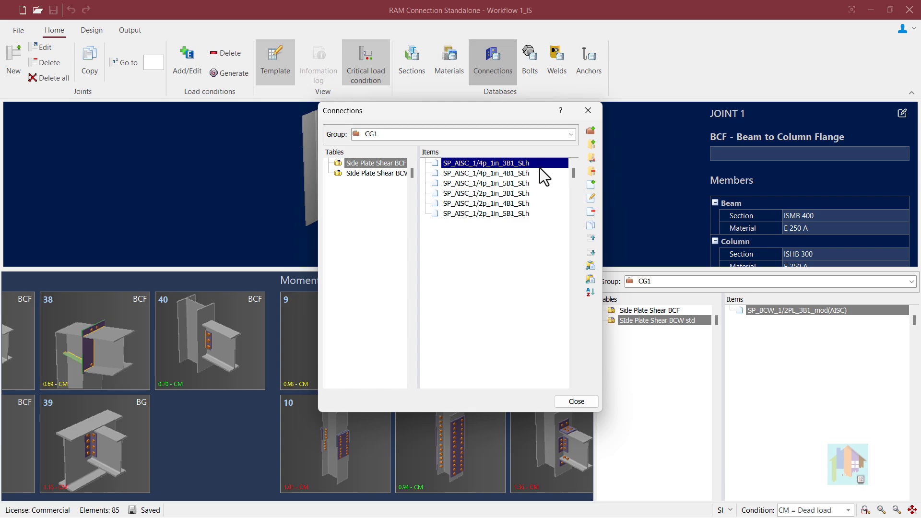
click(589, 226)
click(571, 134)
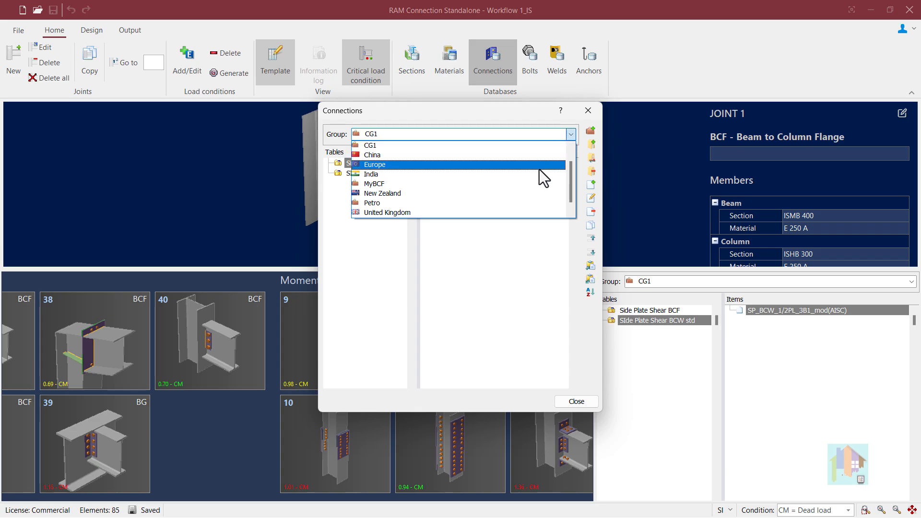
scroll(534, 180, down, 1)
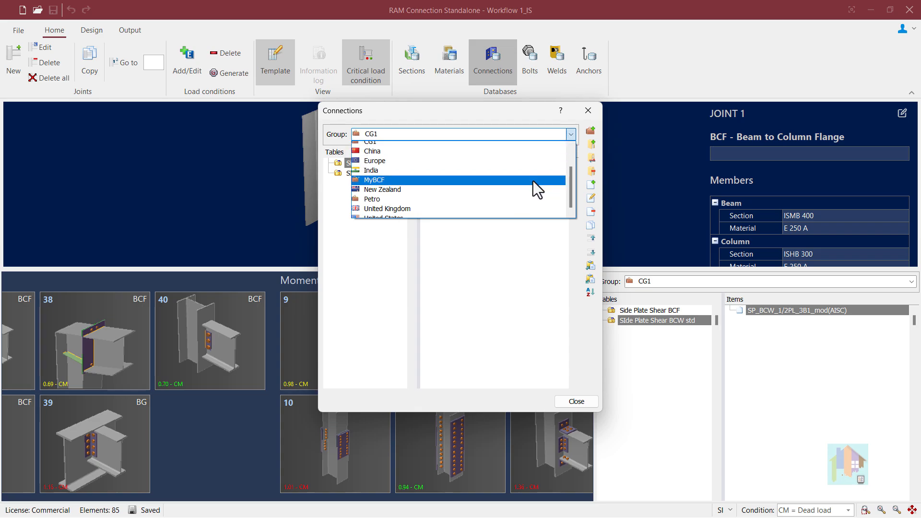
click(526, 220)
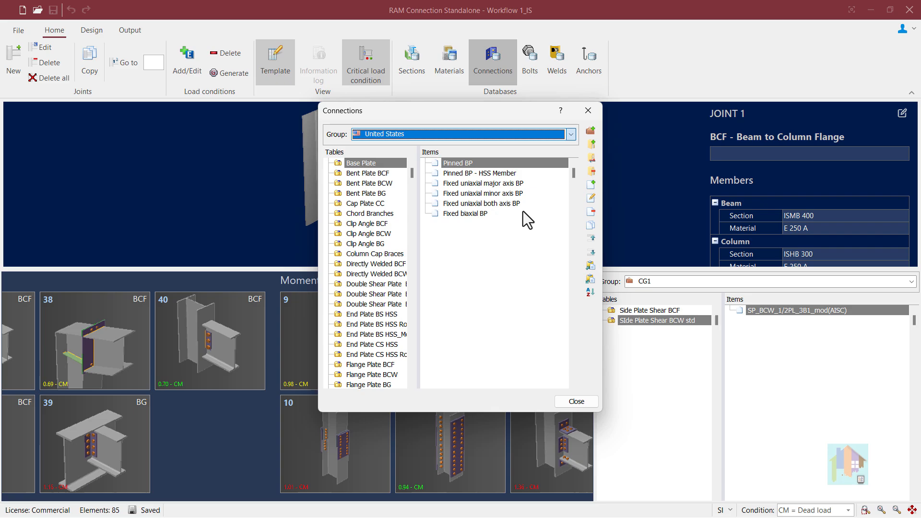
click(383, 176)
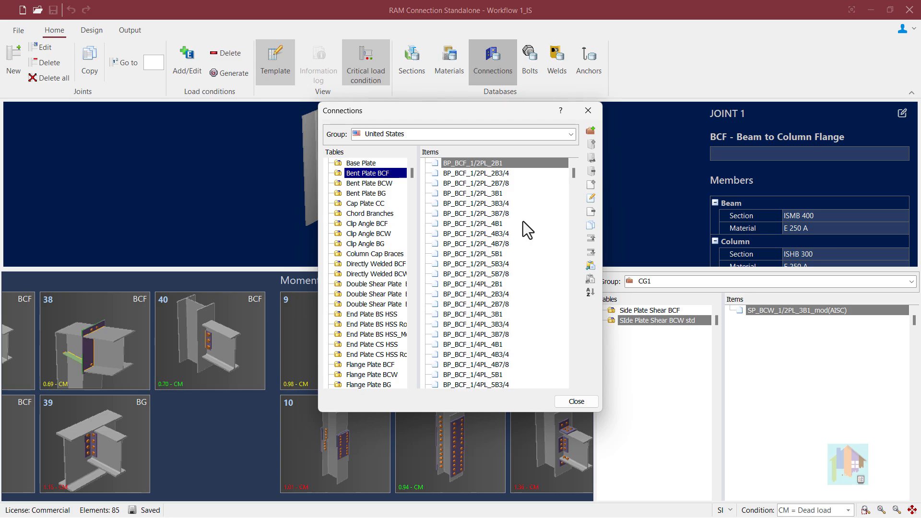
click(590, 267)
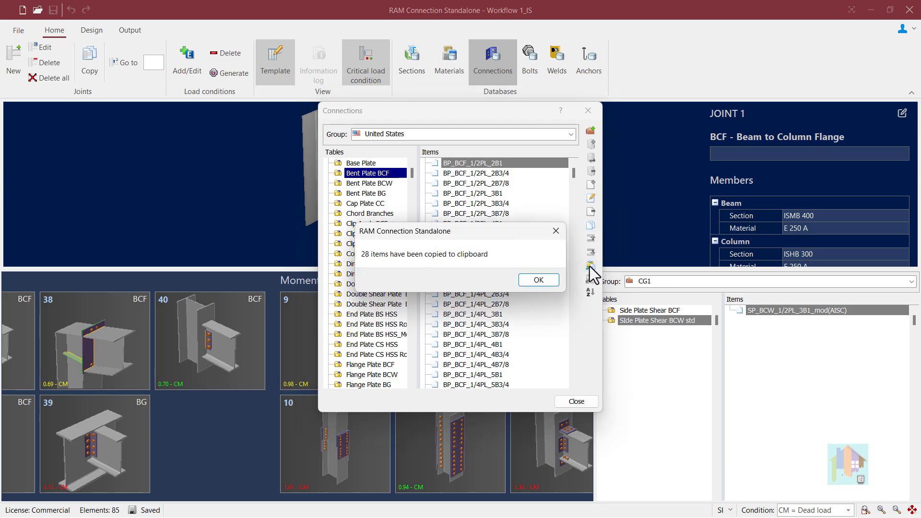
click(550, 279)
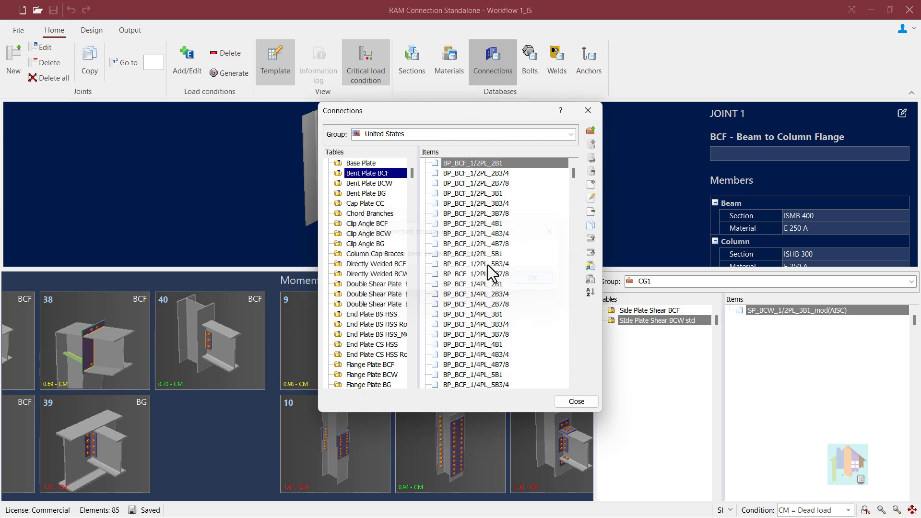
- Switch to the Excel workbook, paste the Bent Plate BCF data at cell A3 of Sheet1, and look across its parameter columns
key(alt+Tab)
click(41, 174)
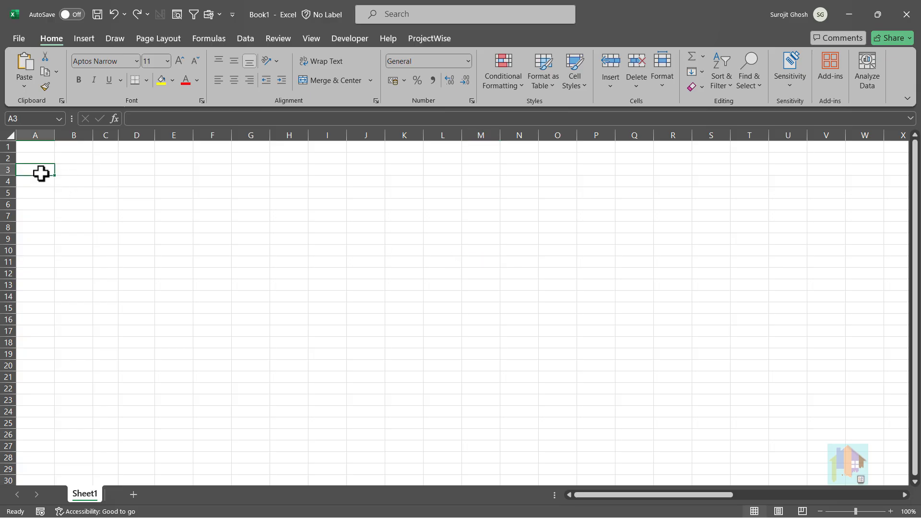
key(ctrl+v)
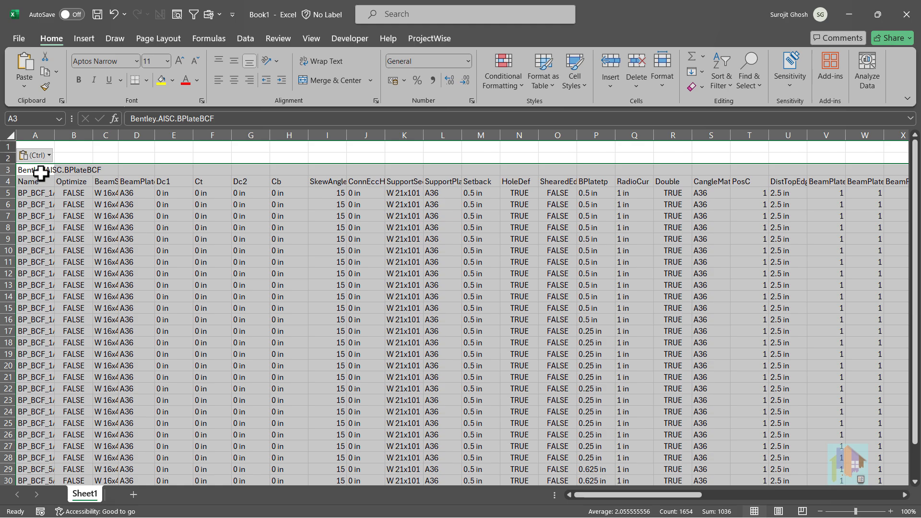
click(133, 158)
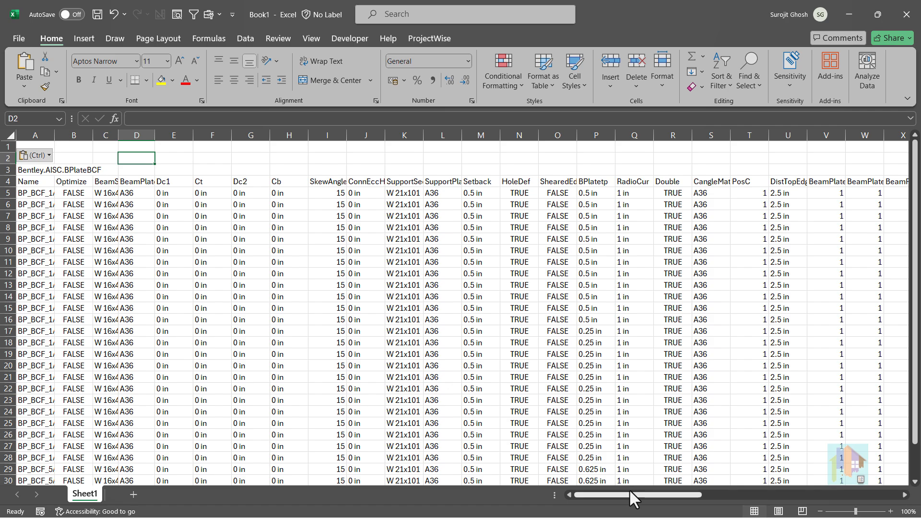
drag(631, 495, 693, 489)
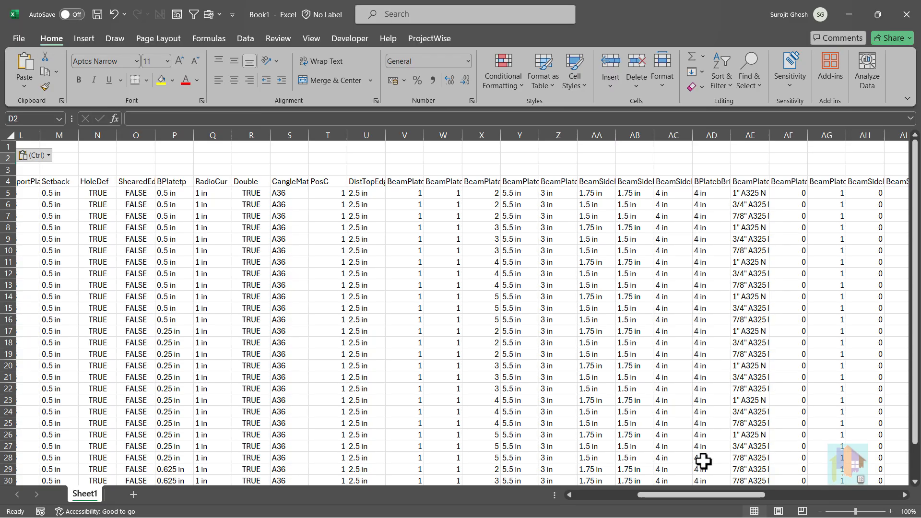
- Back in RAM Connection, close the connections database and view the crane_bracket_bcf and BCF-SA-Ind tables of group MyBCF
key(alt+Tab)
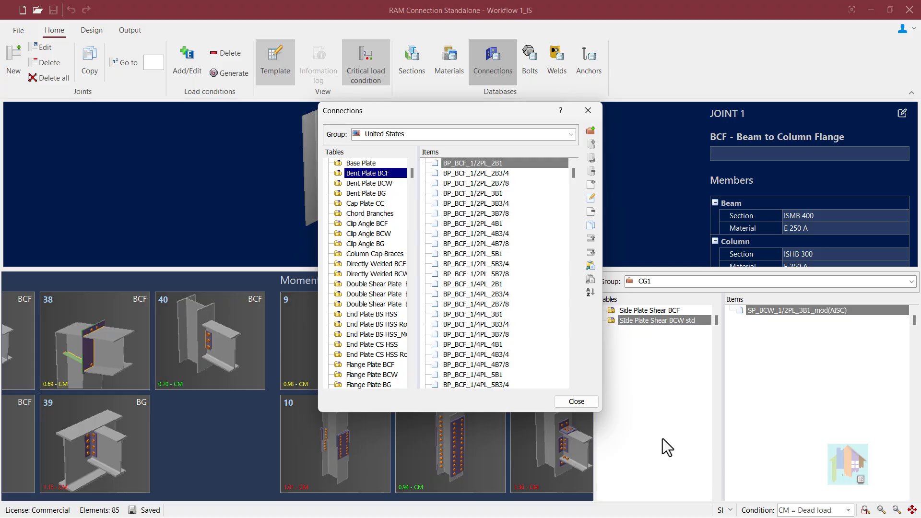
click(586, 400)
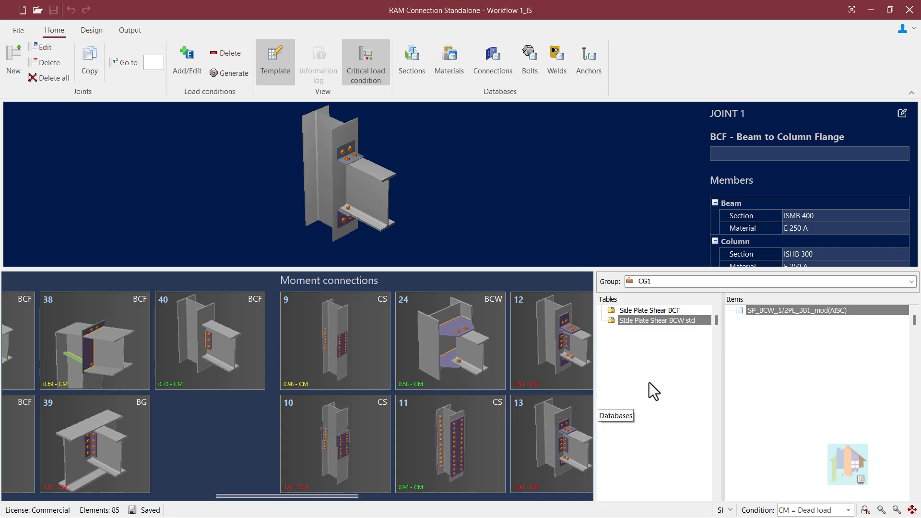
click(725, 283)
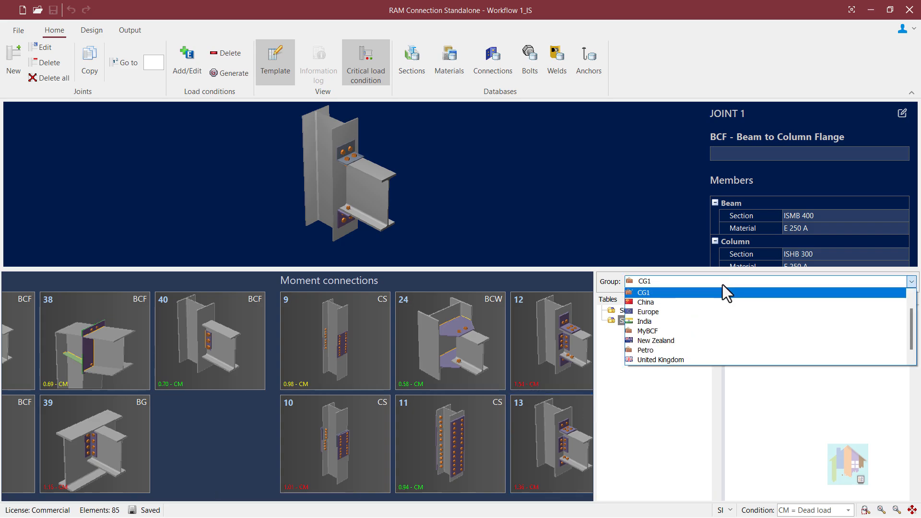
click(712, 330)
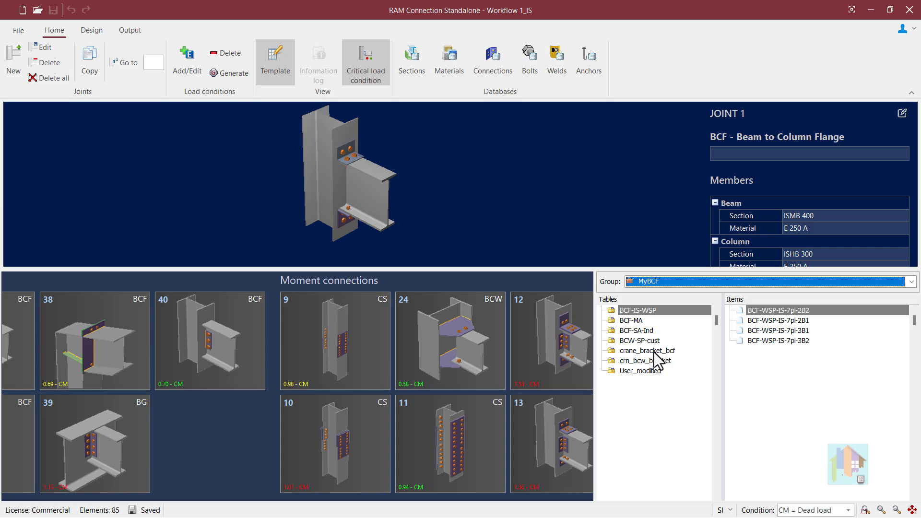
click(648, 351)
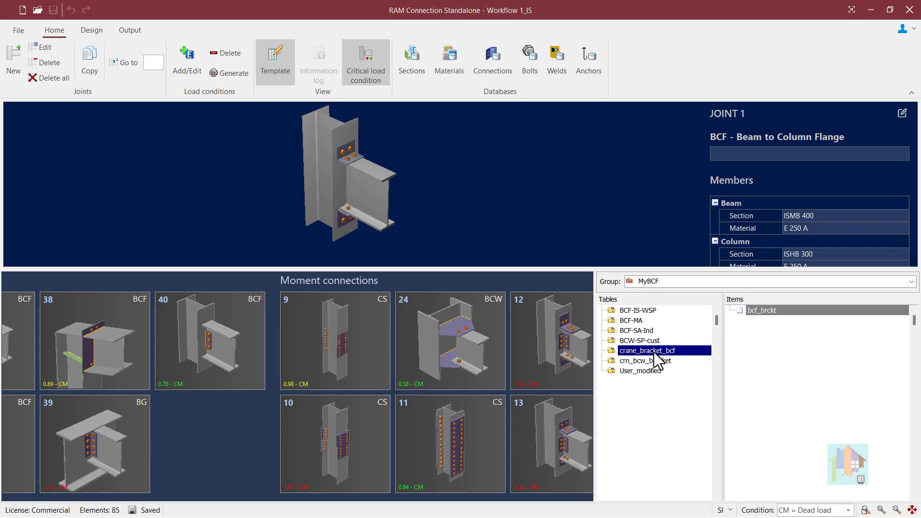
click(651, 331)
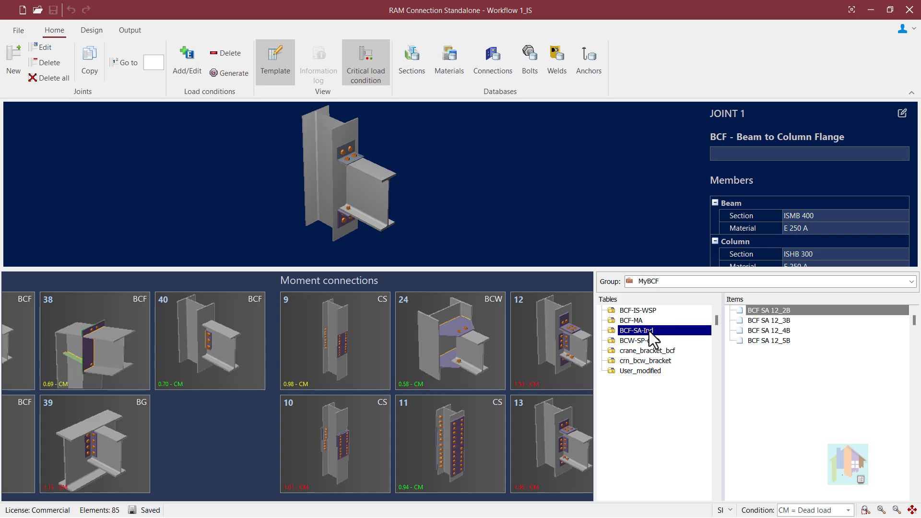